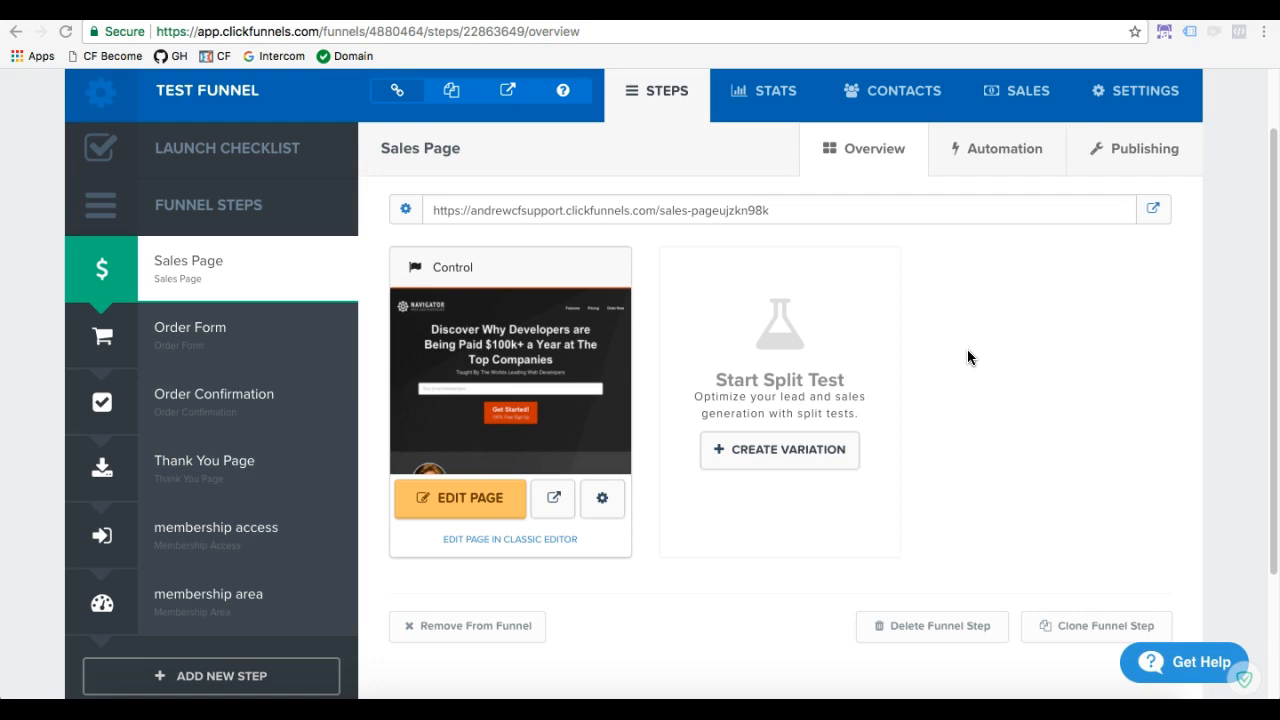
Add a new funnel step named "privacy policy" to the Test Funnel
{"action": "scroll", "coordinate": [967, 357], "scroll_direction": "down", "scroll_amount": 3}
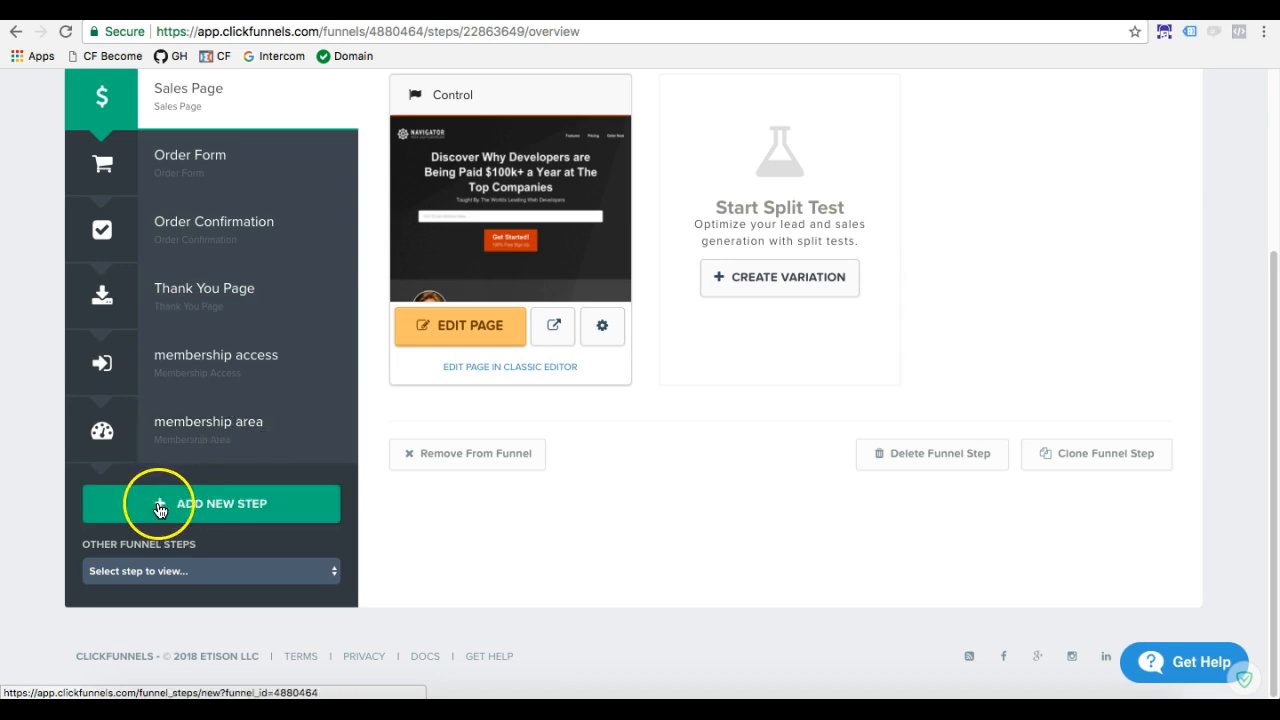
{"action": "left_click", "coordinate": [209, 515]}
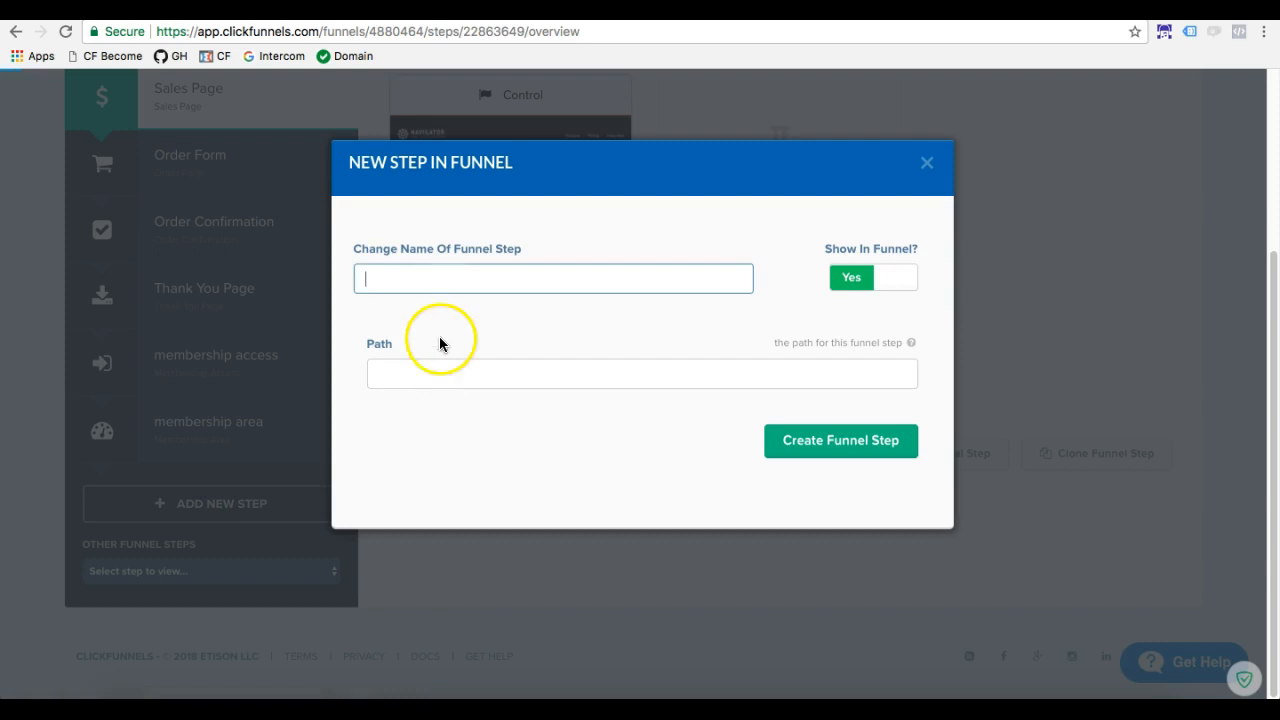
{"action": "type", "text": "Pr"}
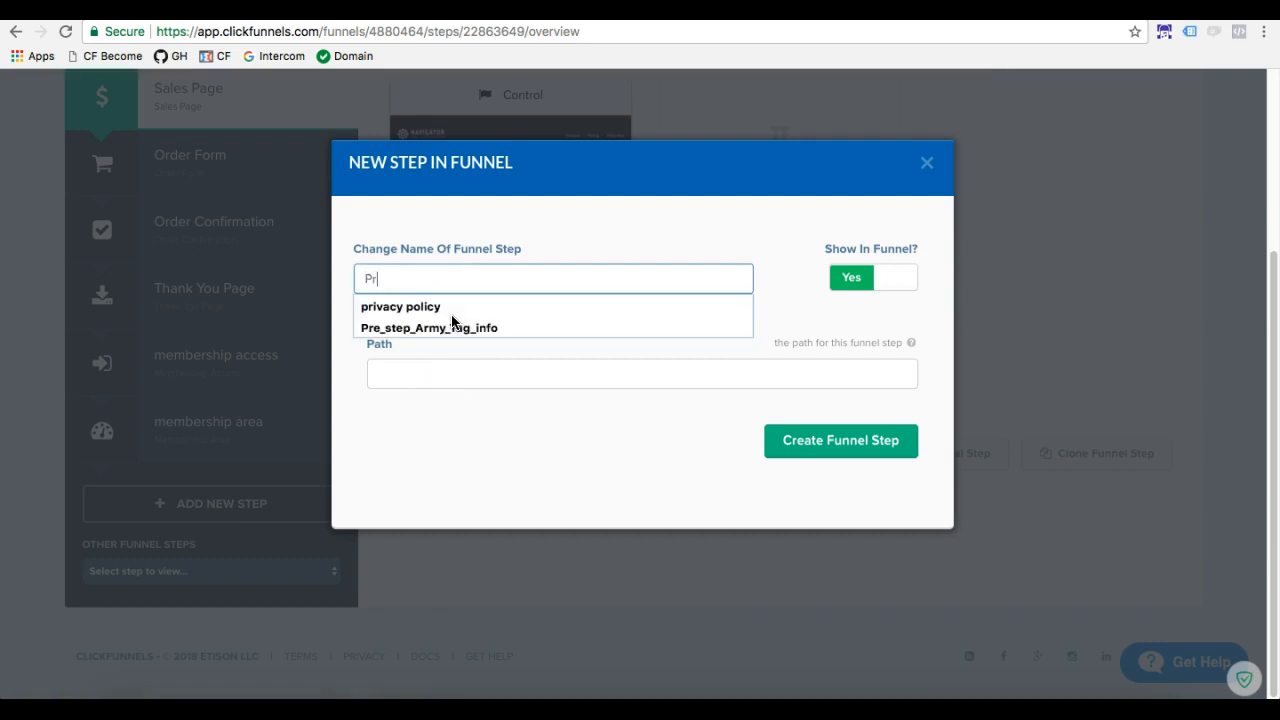
{"action": "left_click", "coordinate": [458, 308]}
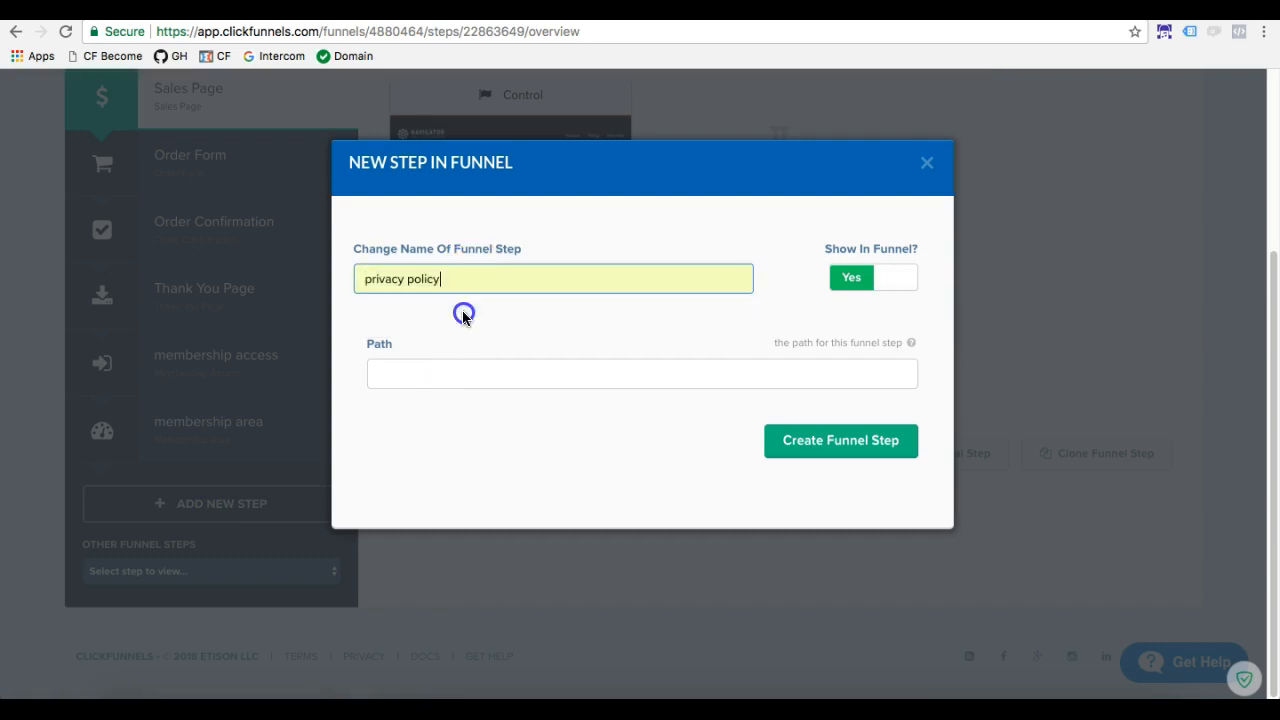
{"action": "left_click", "coordinate": [806, 443]}
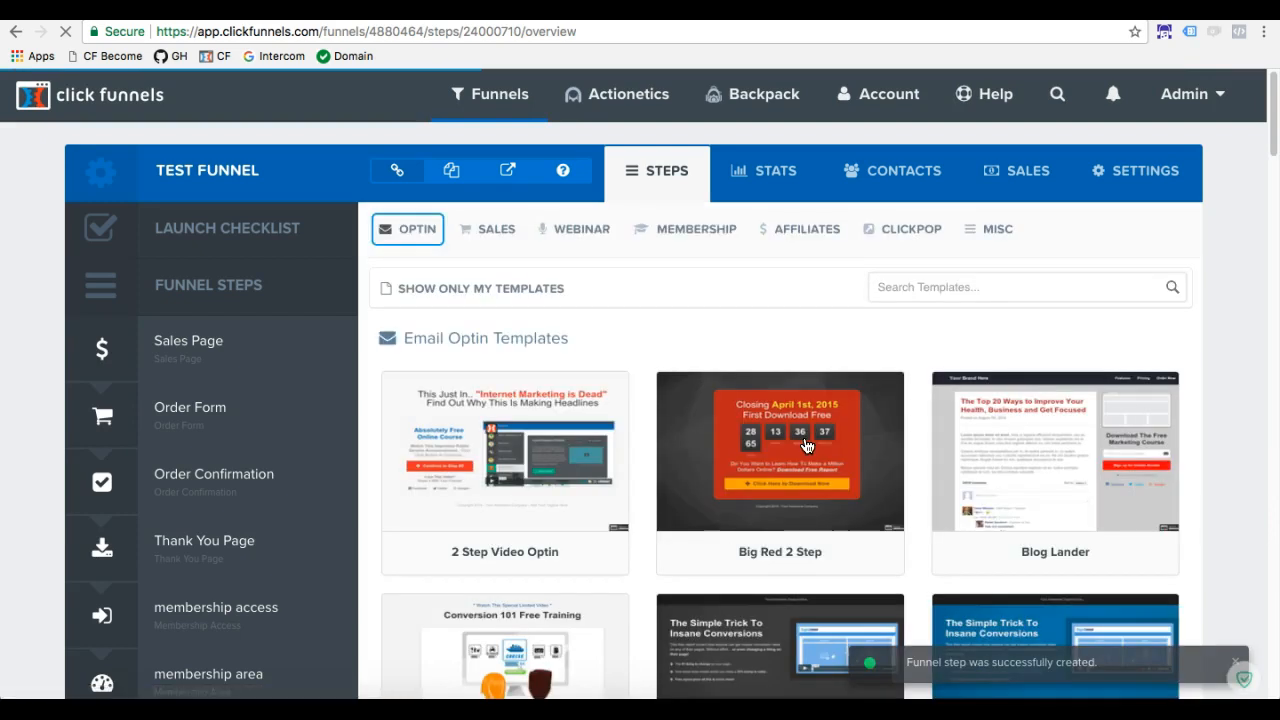
Apply the Privacy Policy Template from the Misc templates to the privacy policy step
{"action": "left_click", "coordinate": [993, 238]}
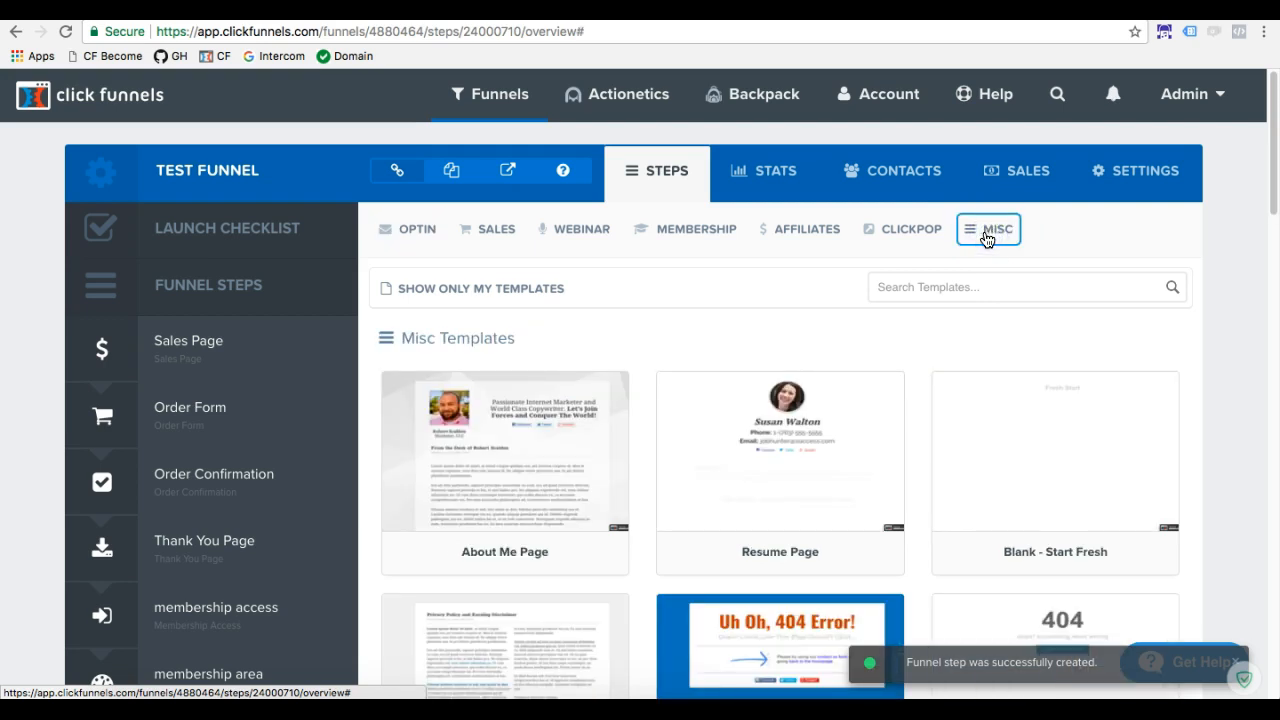
{"action": "scroll", "coordinate": [778, 372], "scroll_direction": "down", "scroll_amount": 3}
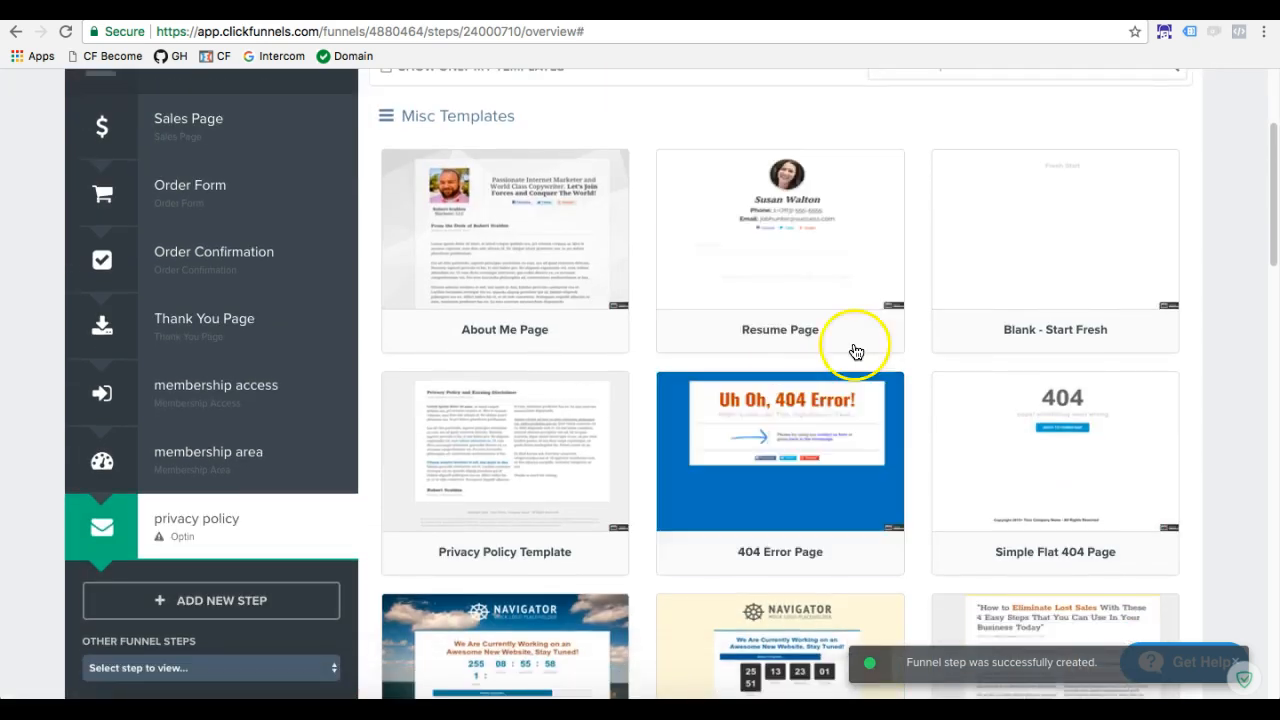
{"action": "scroll", "coordinate": [500, 340], "scroll_direction": "down", "scroll_amount": 2}
{"action": "scroll", "coordinate": [780, 400], "scroll_direction": "down", "scroll_amount": 6}
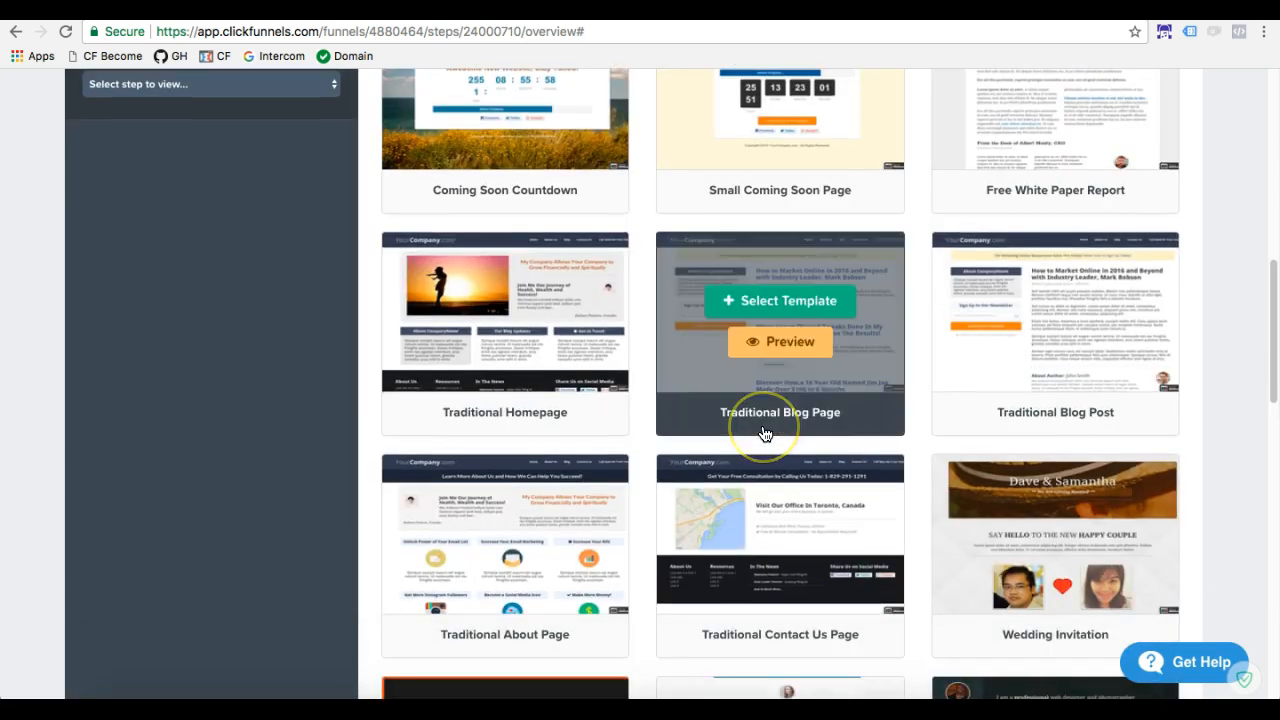
{"action": "scroll", "coordinate": [765, 433], "scroll_direction": "up", "scroll_amount": 6}
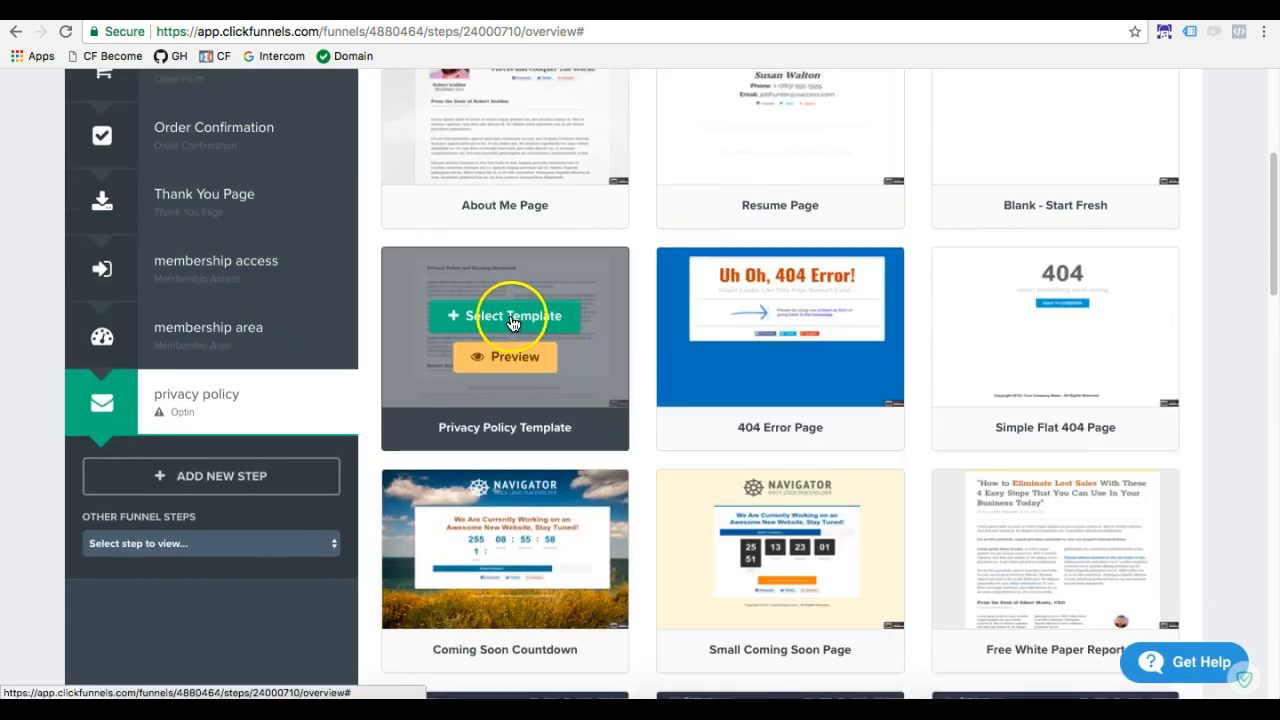
{"action": "left_click", "coordinate": [510, 318]}
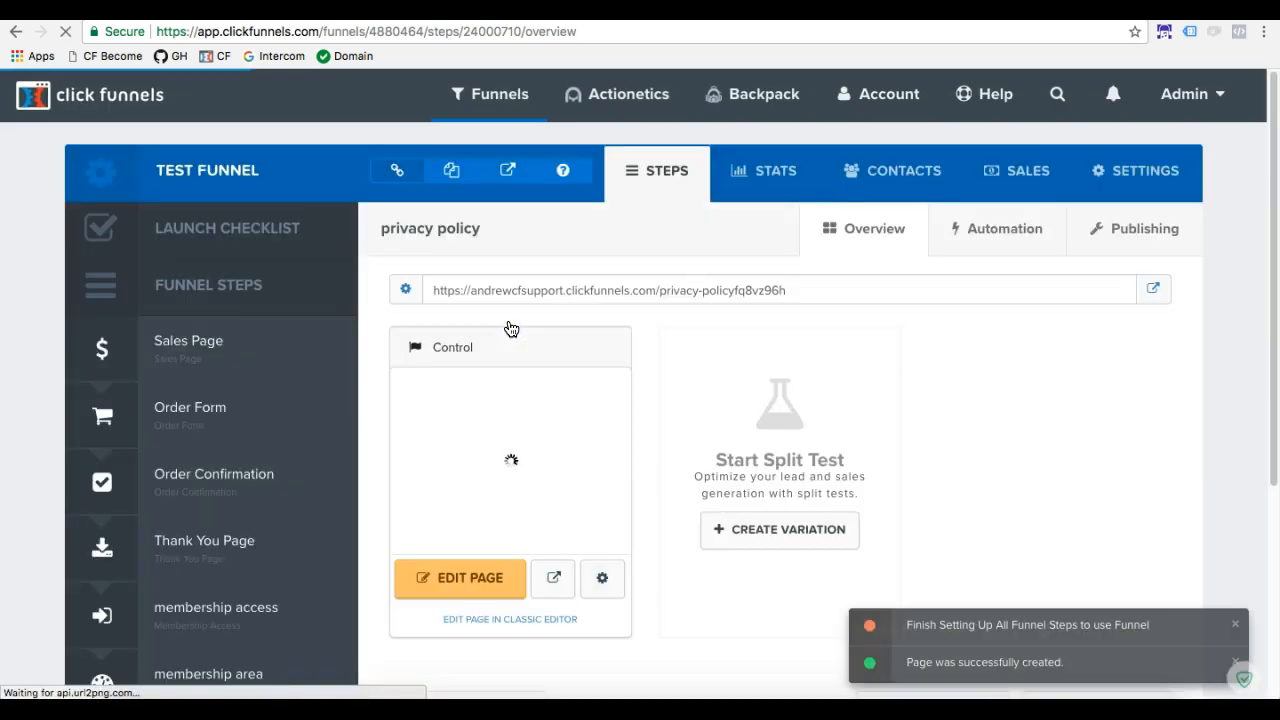
Open the privacy policy page in the page editor and examine the template's placeholder content down to the footer
{"action": "scroll", "coordinate": [510, 329], "scroll_direction": "down", "scroll_amount": 2}
{"action": "left_click", "coordinate": [472, 485]}
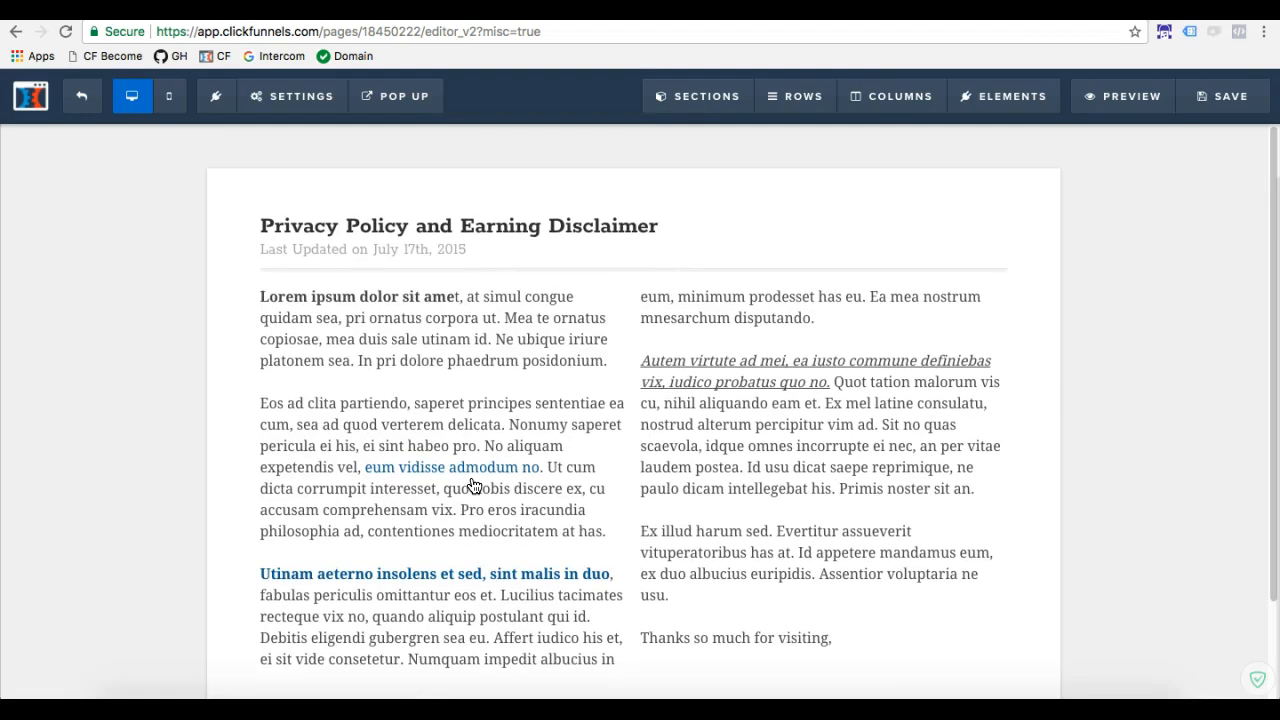
{"action": "left_click", "coordinate": [534, 404]}
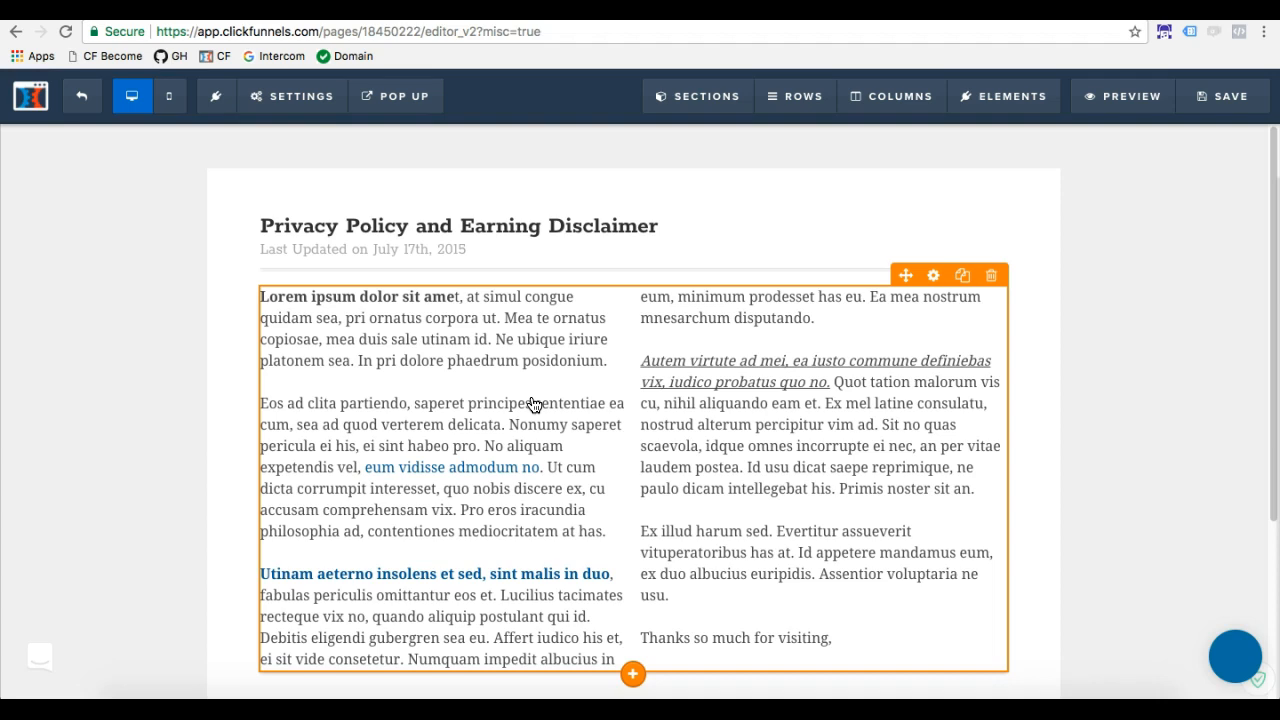
{"action": "scroll", "coordinate": [530, 406], "scroll_direction": "down", "scroll_amount": 1}
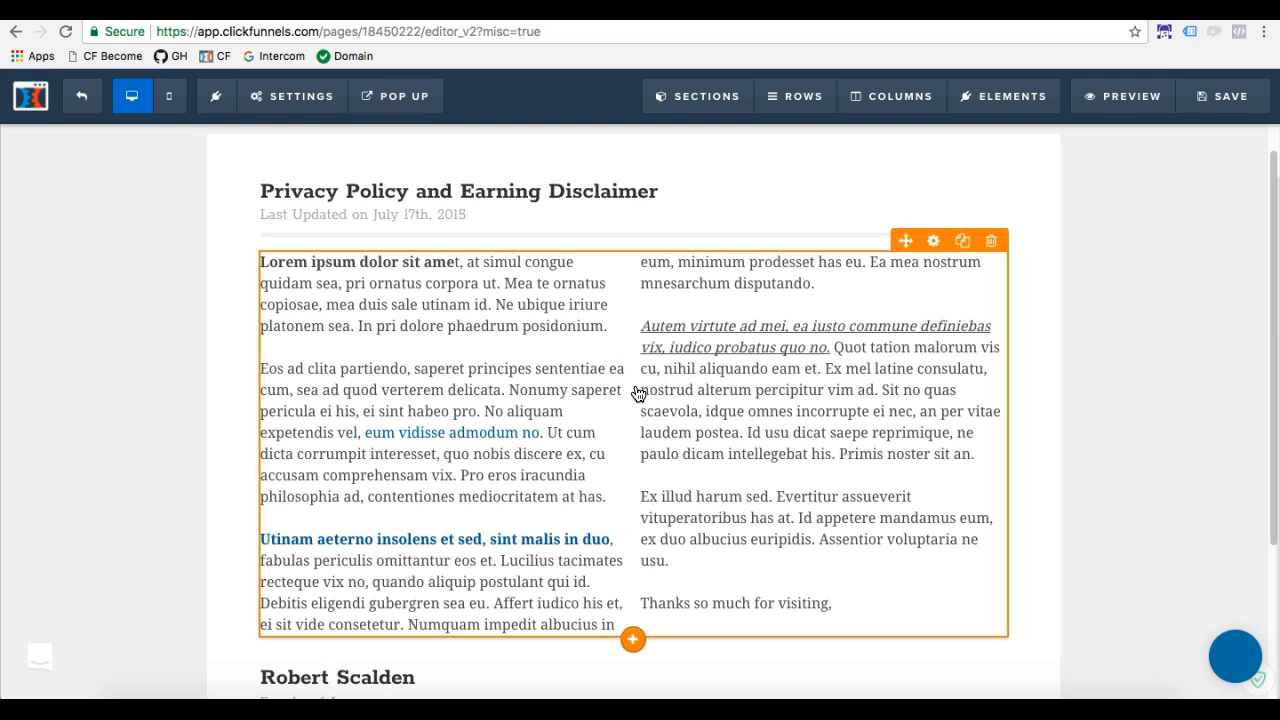
{"action": "scroll", "coordinate": [515, 400], "scroll_direction": "down", "scroll_amount": 2}
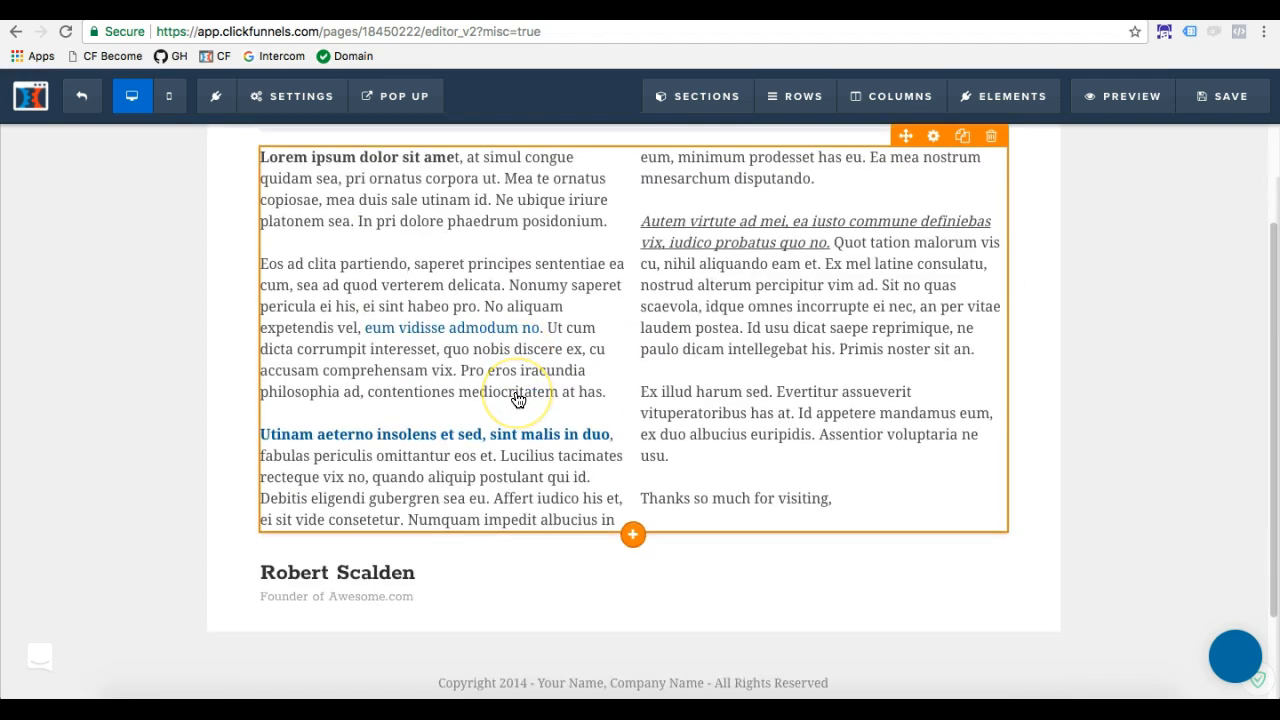
{"action": "scroll", "coordinate": [518, 400], "scroll_direction": "up", "scroll_amount": 2}
Select all the placeholder body text to inspect what needs replacing, and leave the editor without saving
{"action": "left_click", "coordinate": [588, 364]}
{"action": "left_click_drag", "start_coordinate": [838, 589], "coordinate": [246, 240]}
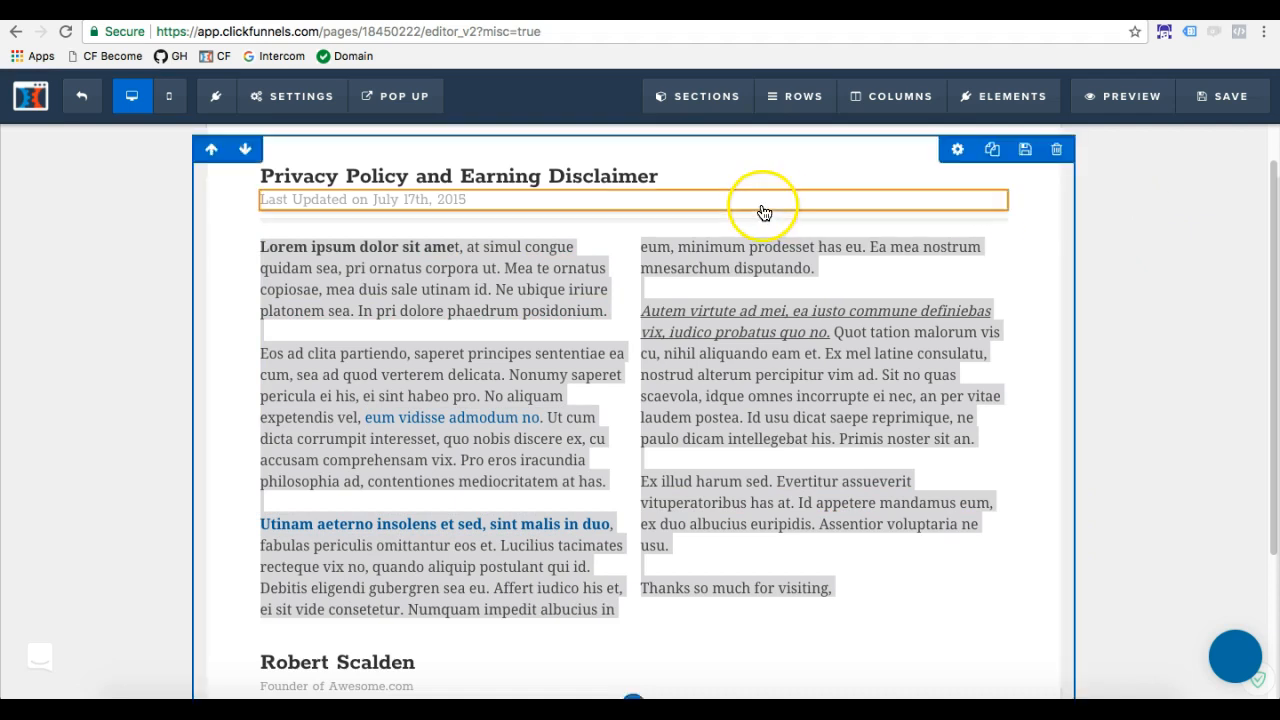
{"action": "scroll", "coordinate": [480, 243], "scroll_direction": "down", "scroll_amount": 2}
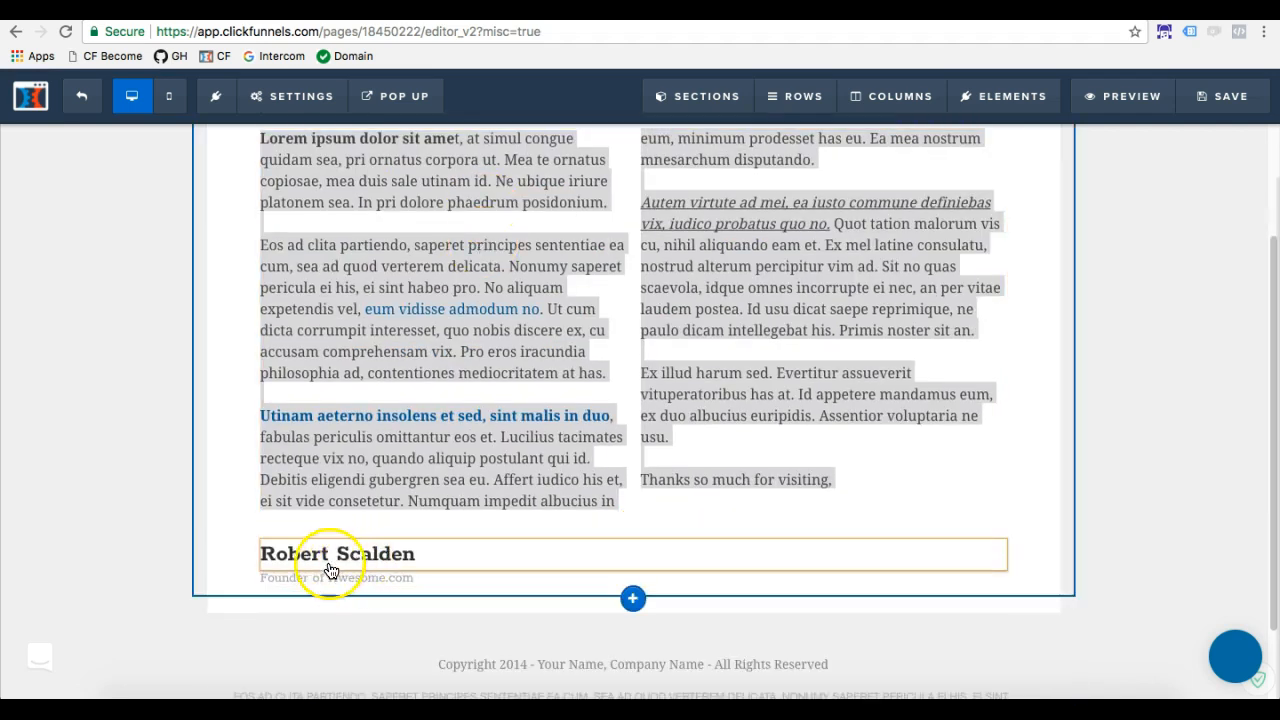
{"action": "scroll", "coordinate": [543, 562], "scroll_direction": "up", "scroll_amount": 3}
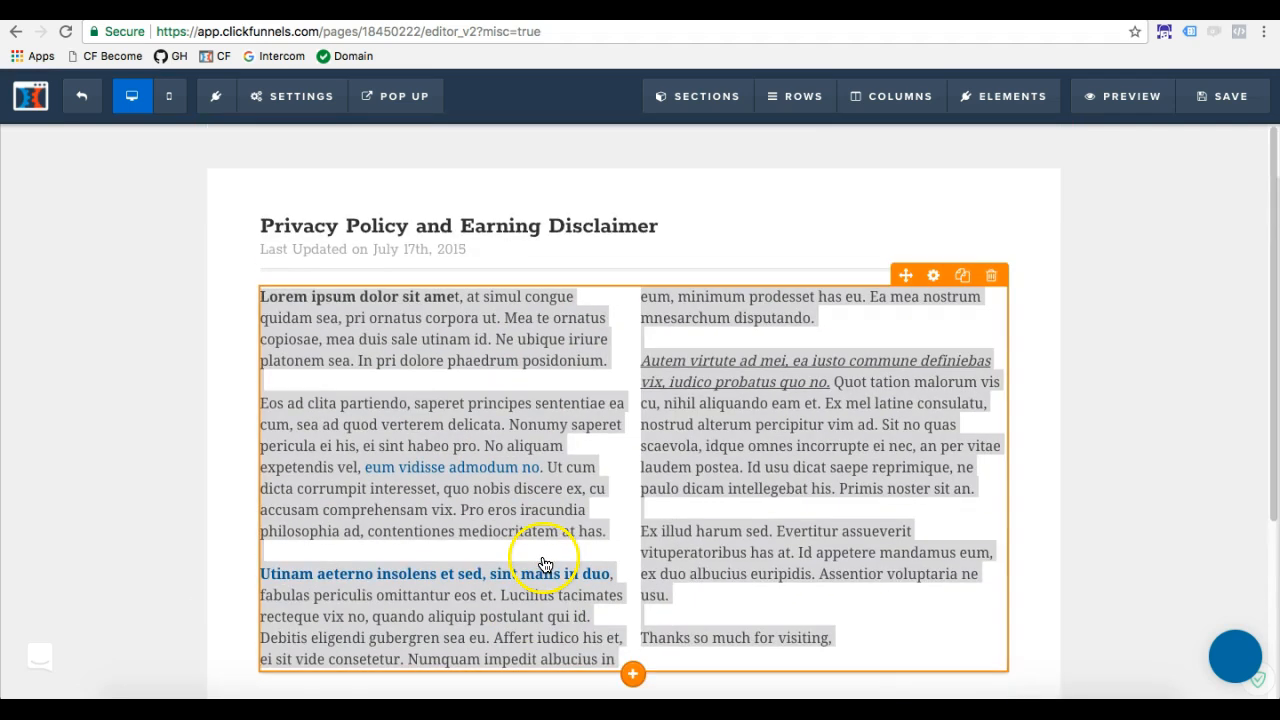
{"action": "left_click", "coordinate": [1111, 323]}
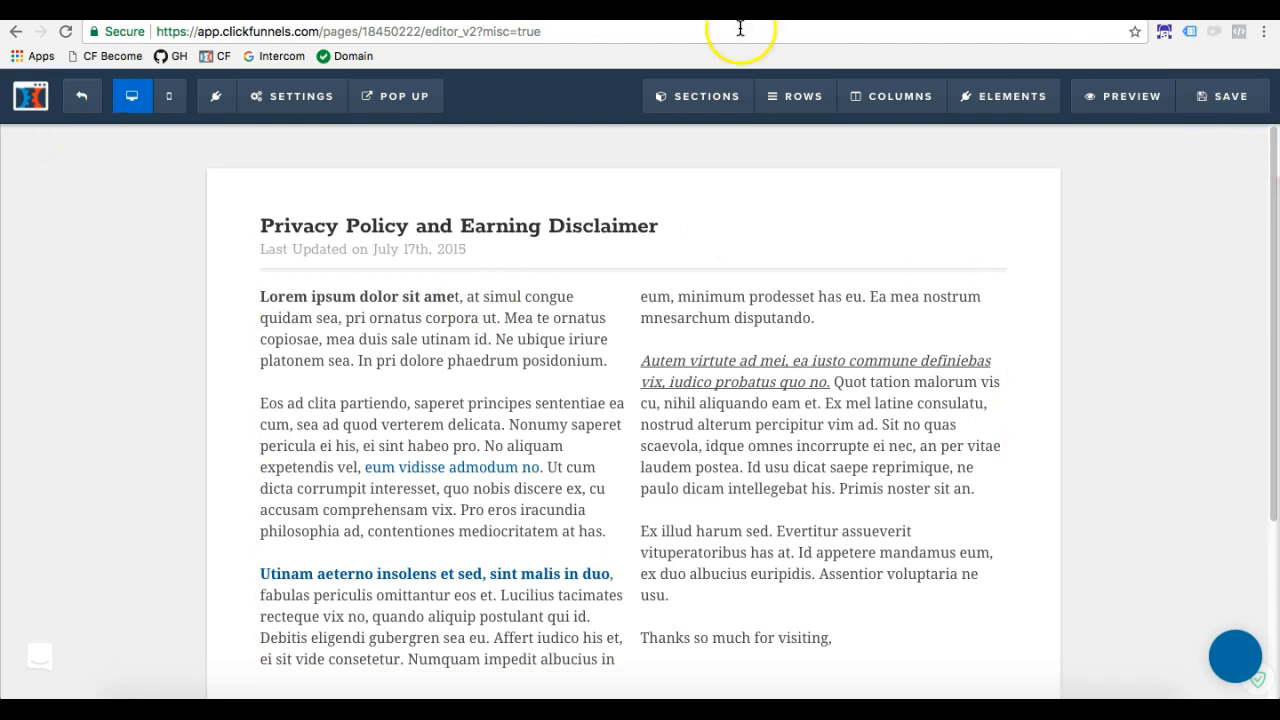
{"action": "left_click", "coordinate": [82, 97]}
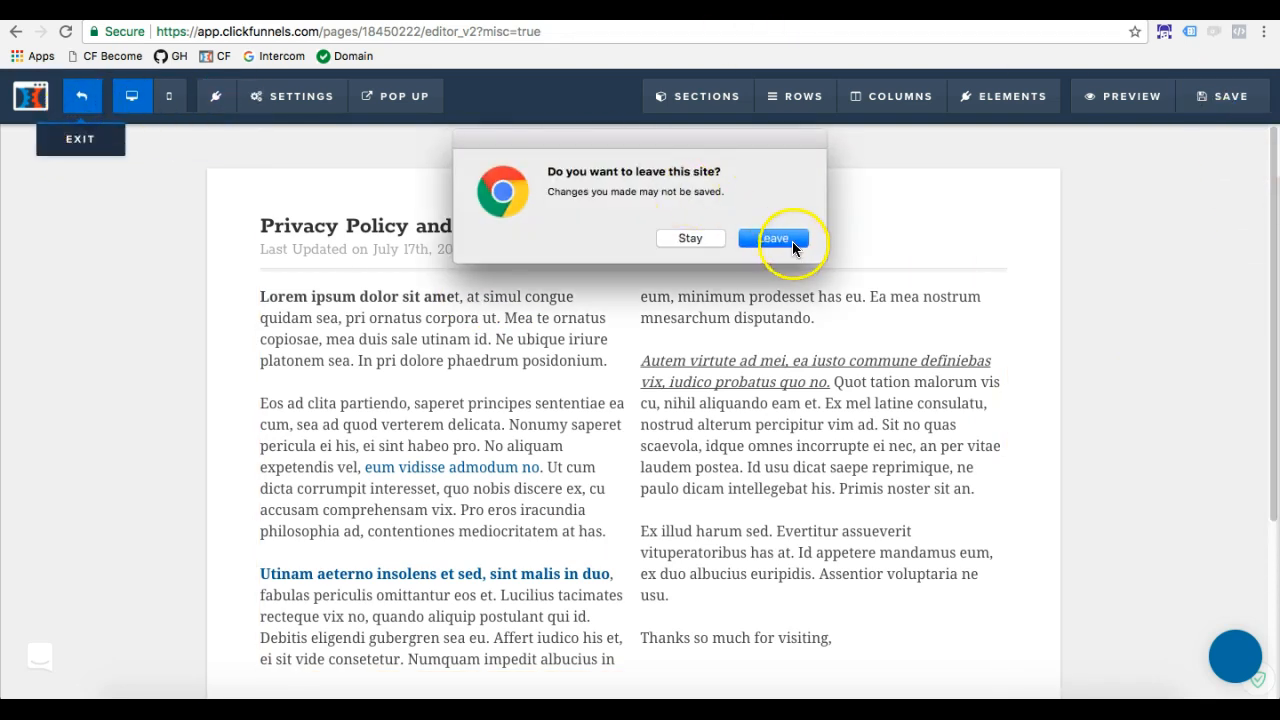
{"action": "left_click", "coordinate": [792, 241]}
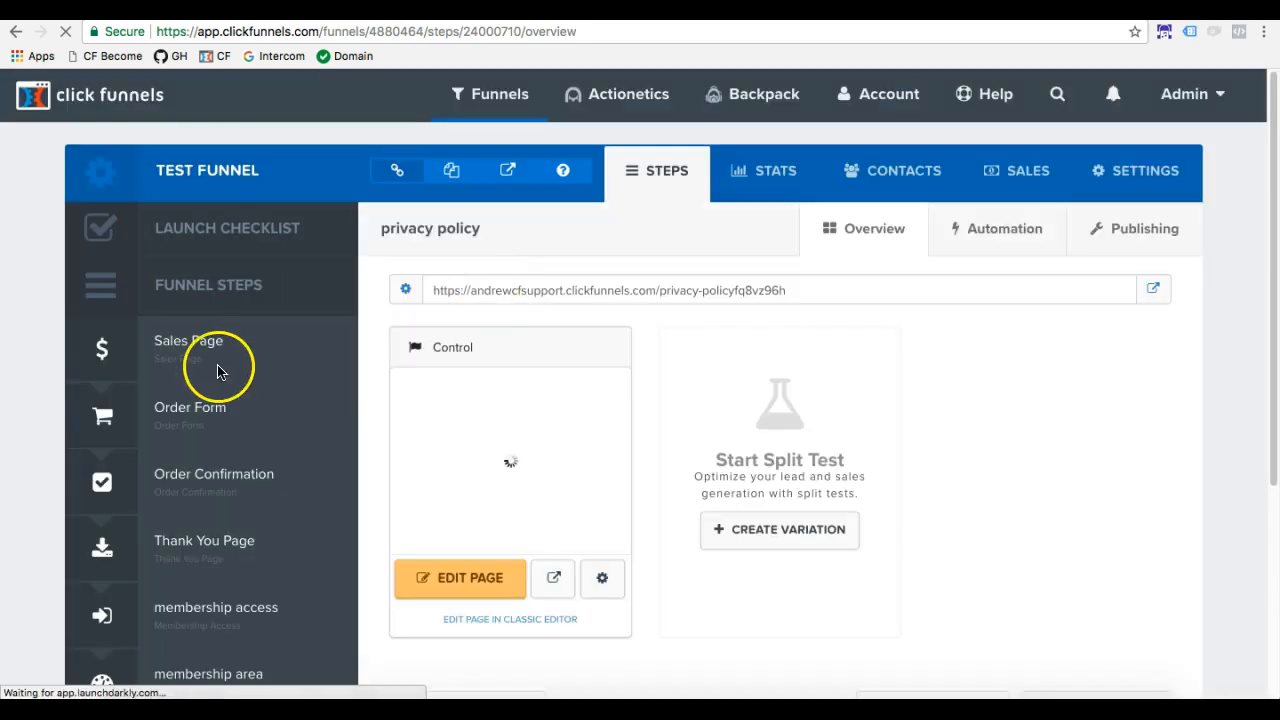
Add another funnel step named "About"
{"action": "scroll", "coordinate": [216, 368], "scroll_direction": "down", "scroll_amount": 4}
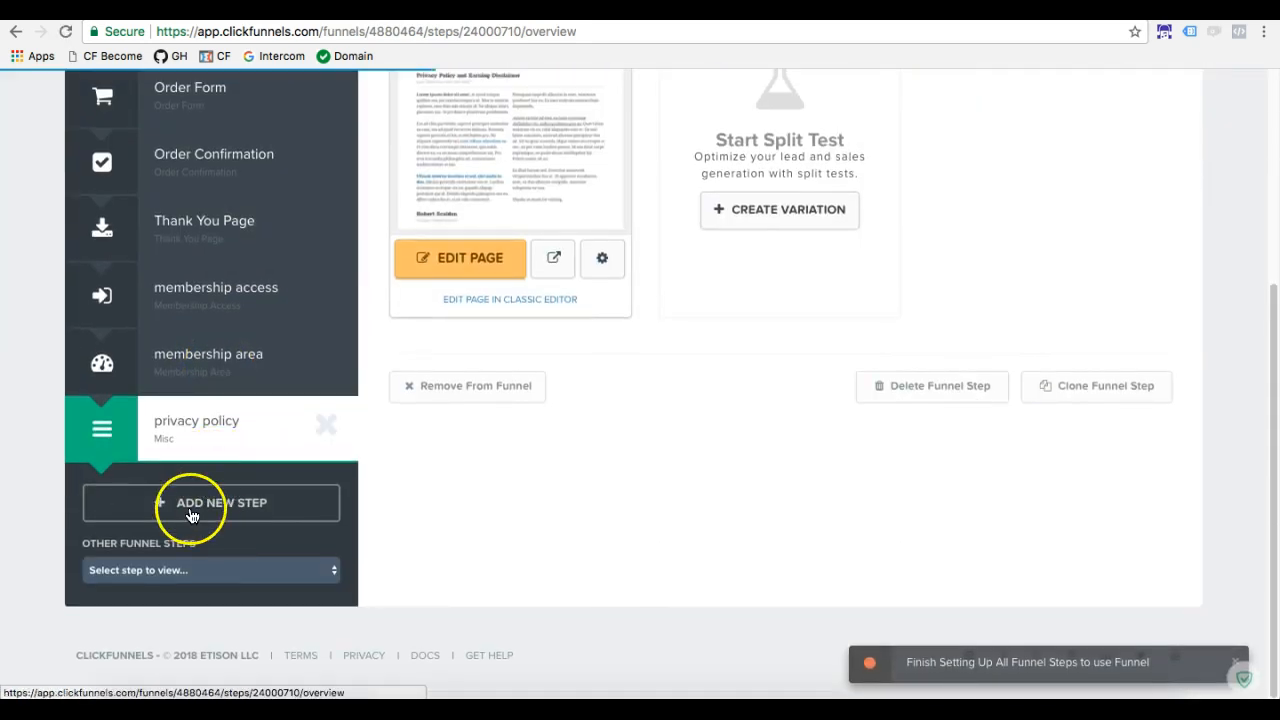
{"action": "left_click", "coordinate": [191, 515]}
{"action": "type", "text": "About"}
{"action": "left_click", "coordinate": [491, 311]}
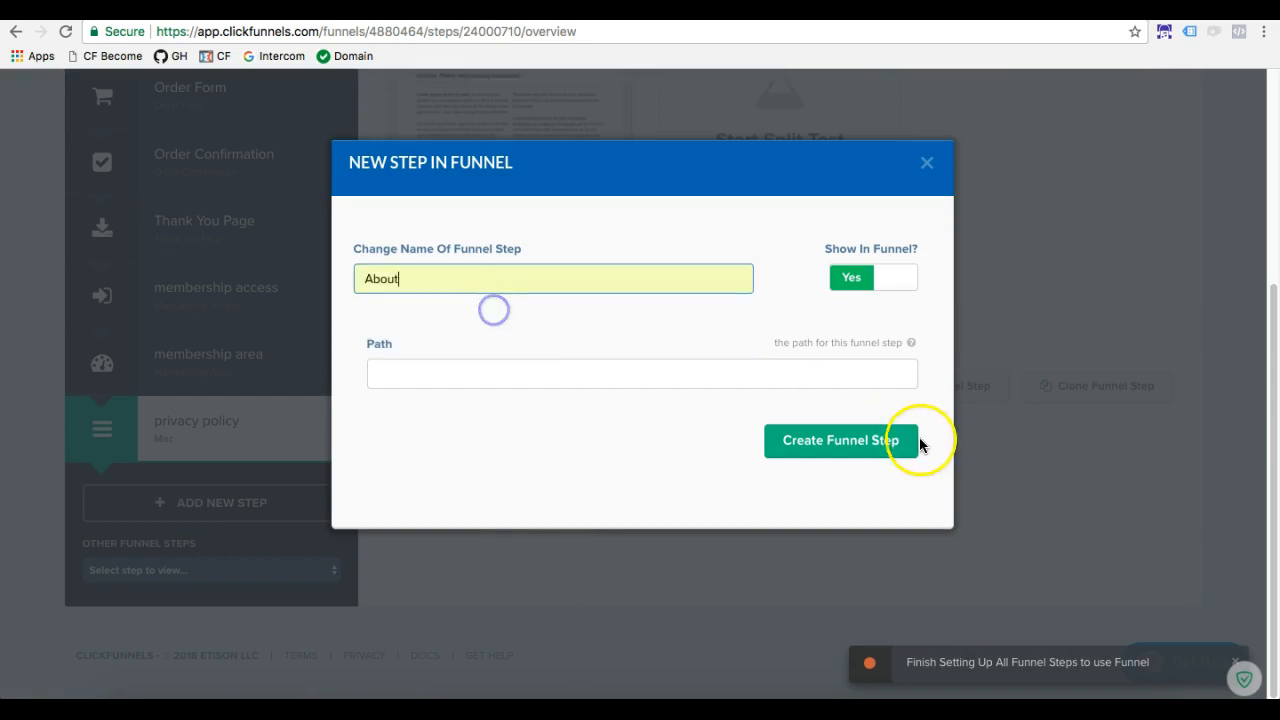
{"action": "left_click", "coordinate": [892, 449]}
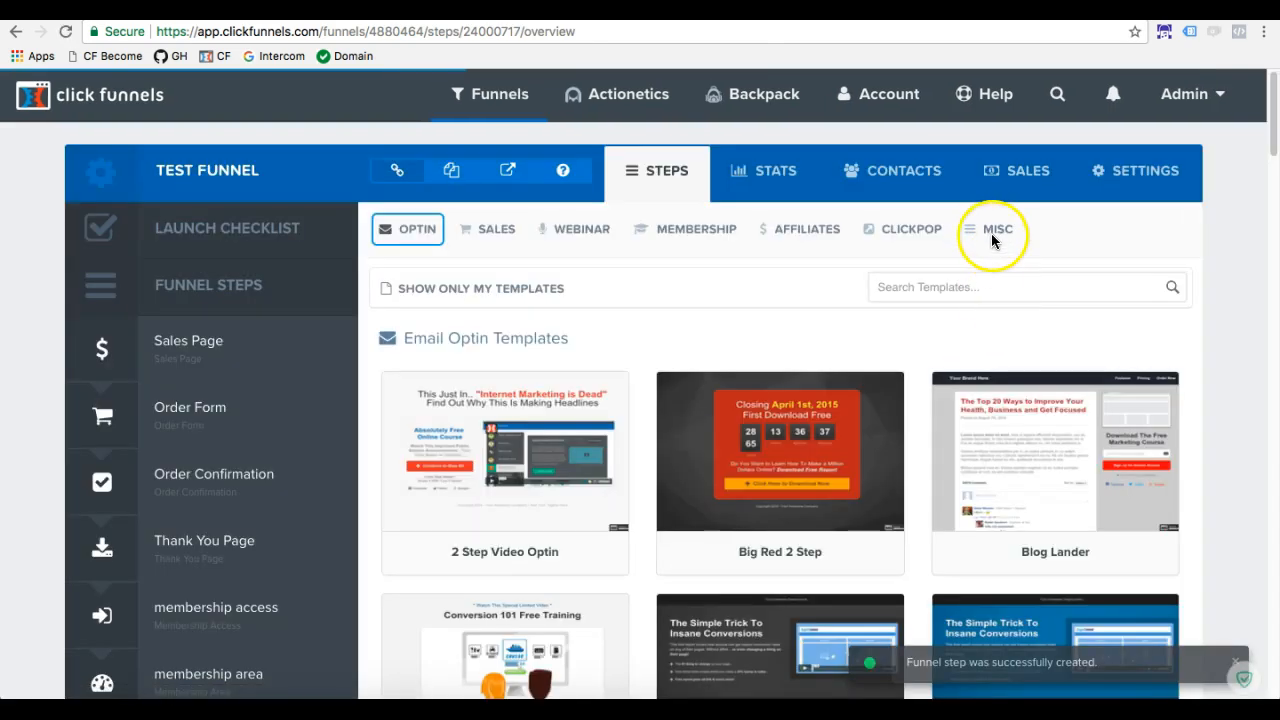
Apply the About Me Page template from the Misc templates to the About step
{"action": "left_click", "coordinate": [993, 235]}
{"action": "mouse_move", "coordinate": [540, 508]}
{"action": "left_click", "coordinate": [520, 438]}
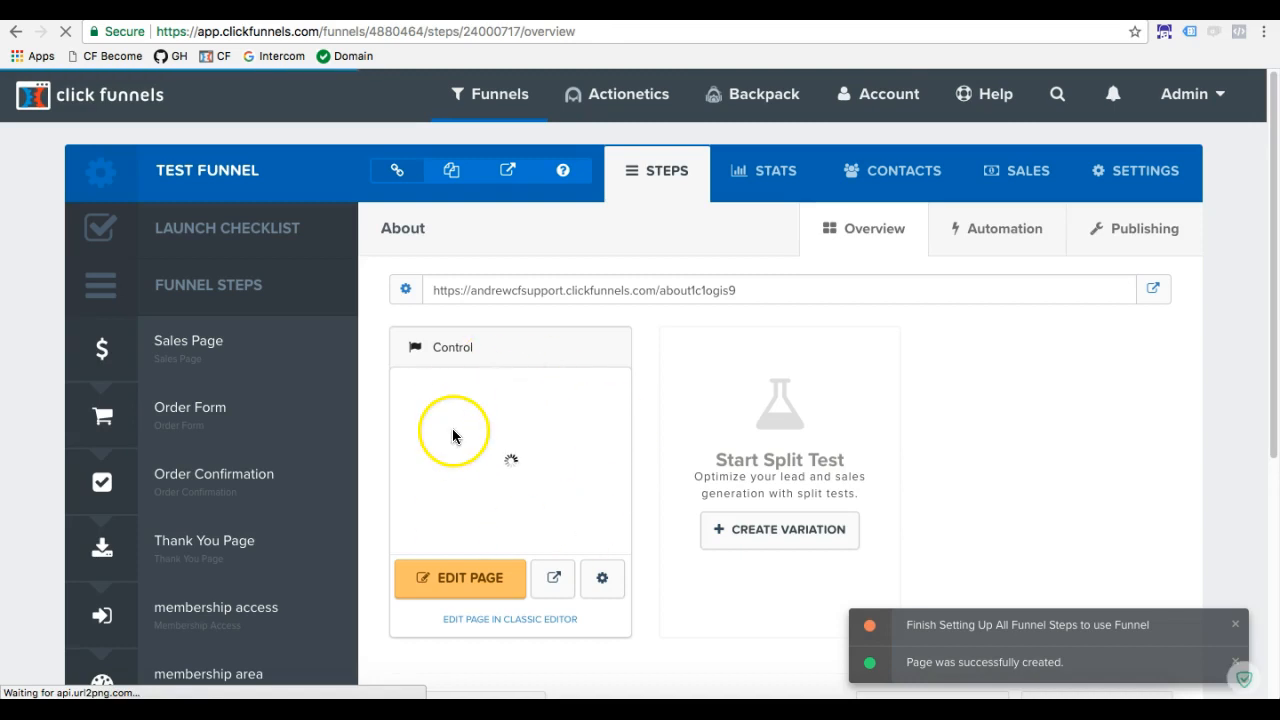
Add another funnel step named "Terms of Service"
{"action": "scroll", "coordinate": [290, 495], "scroll_direction": "down", "scroll_amount": 3}
{"action": "left_click", "coordinate": [212, 645]}
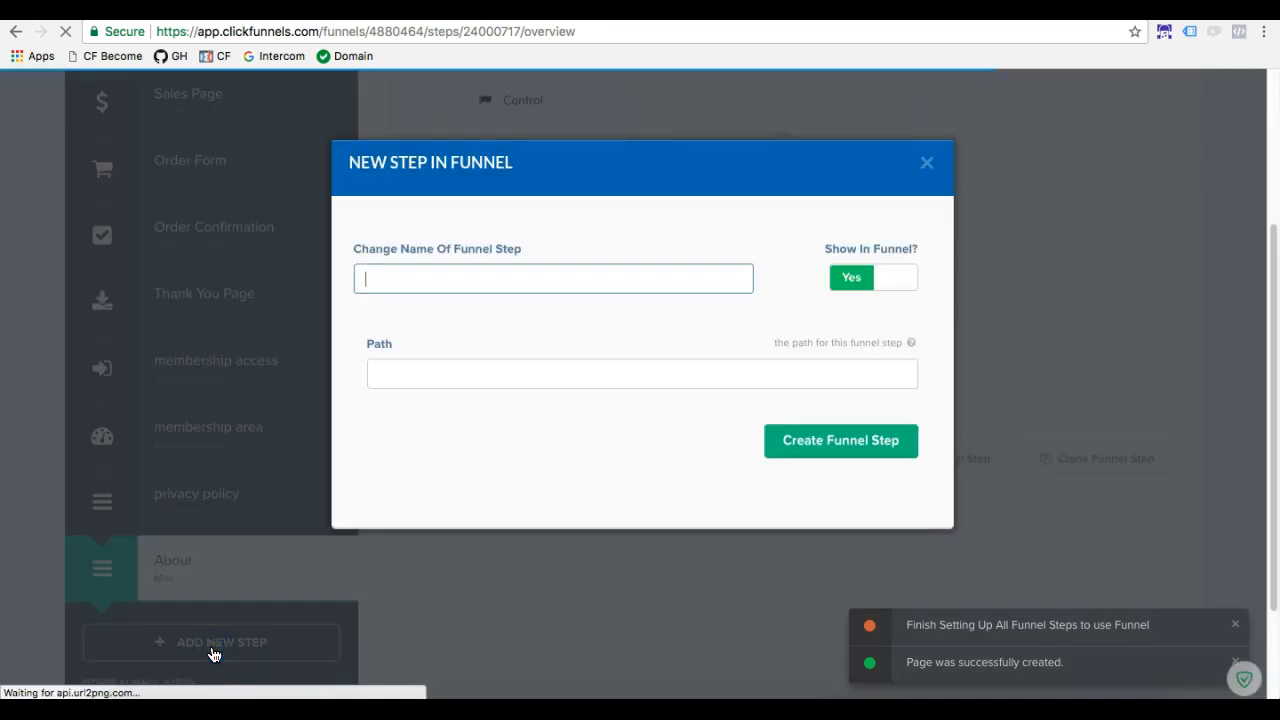
{"action": "type", "text": "Terms "}
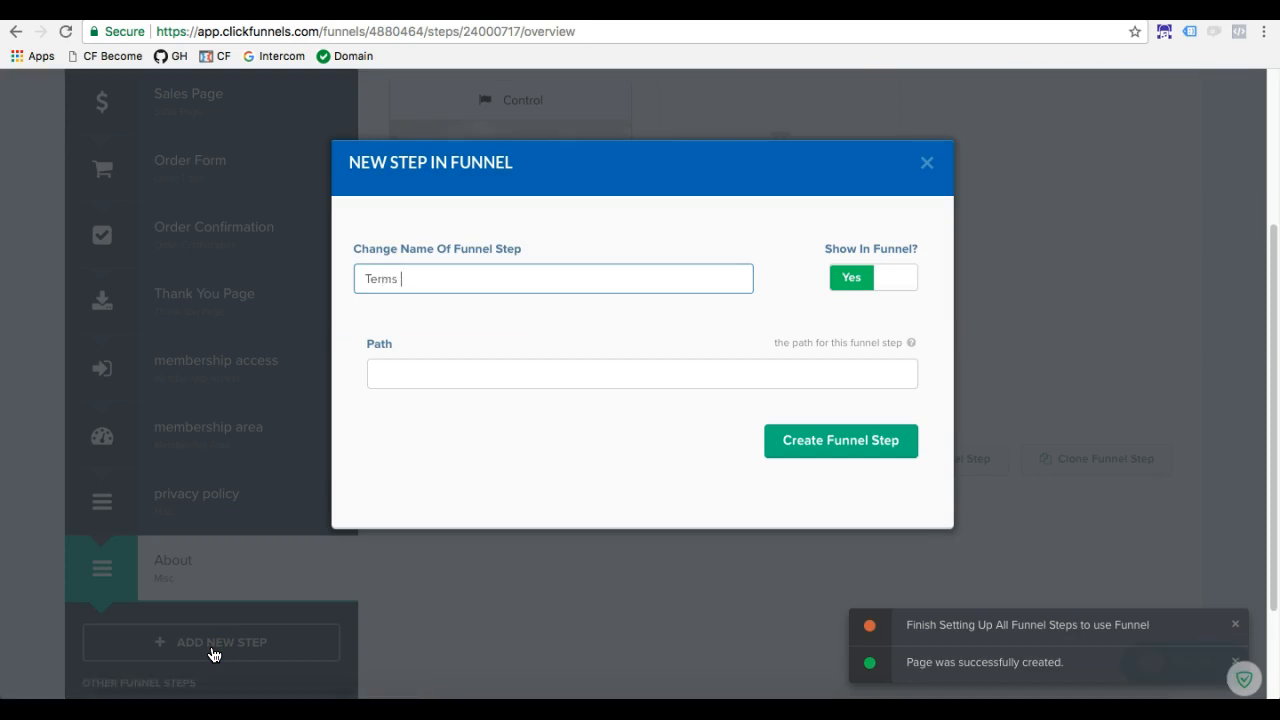
{"action": "type", "text": "of Service"}
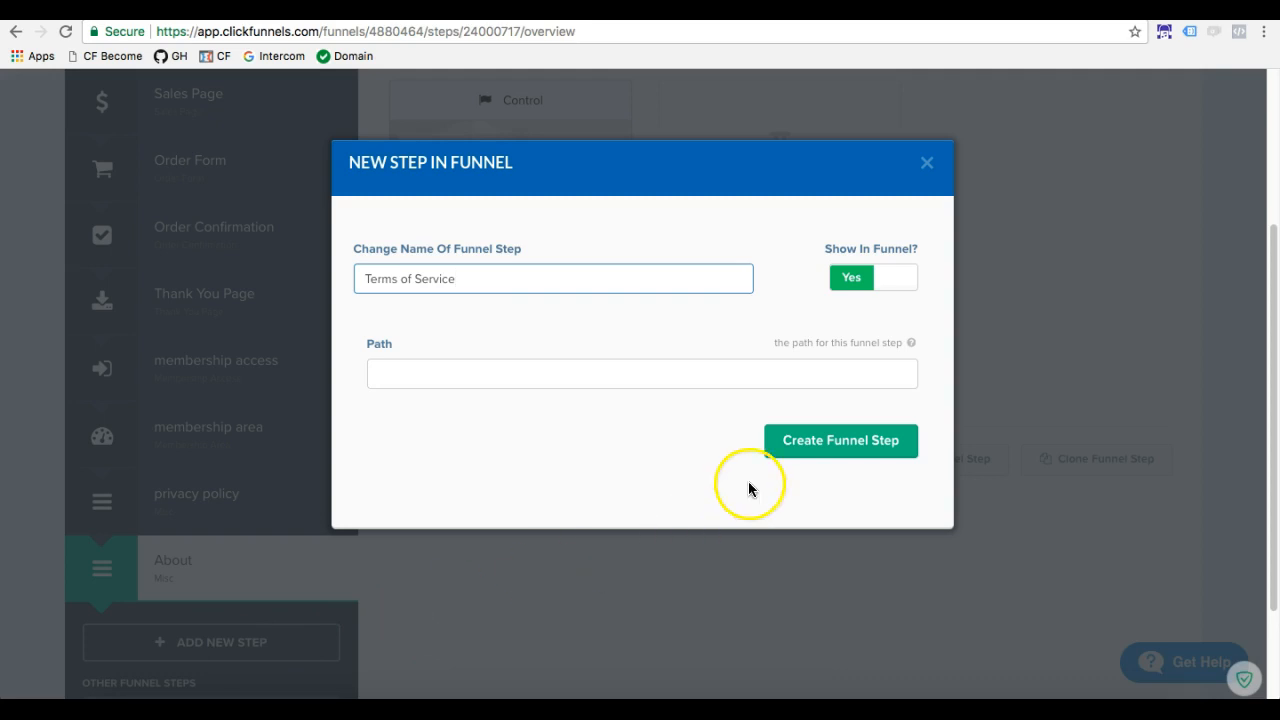
{"action": "left_click", "coordinate": [818, 455]}
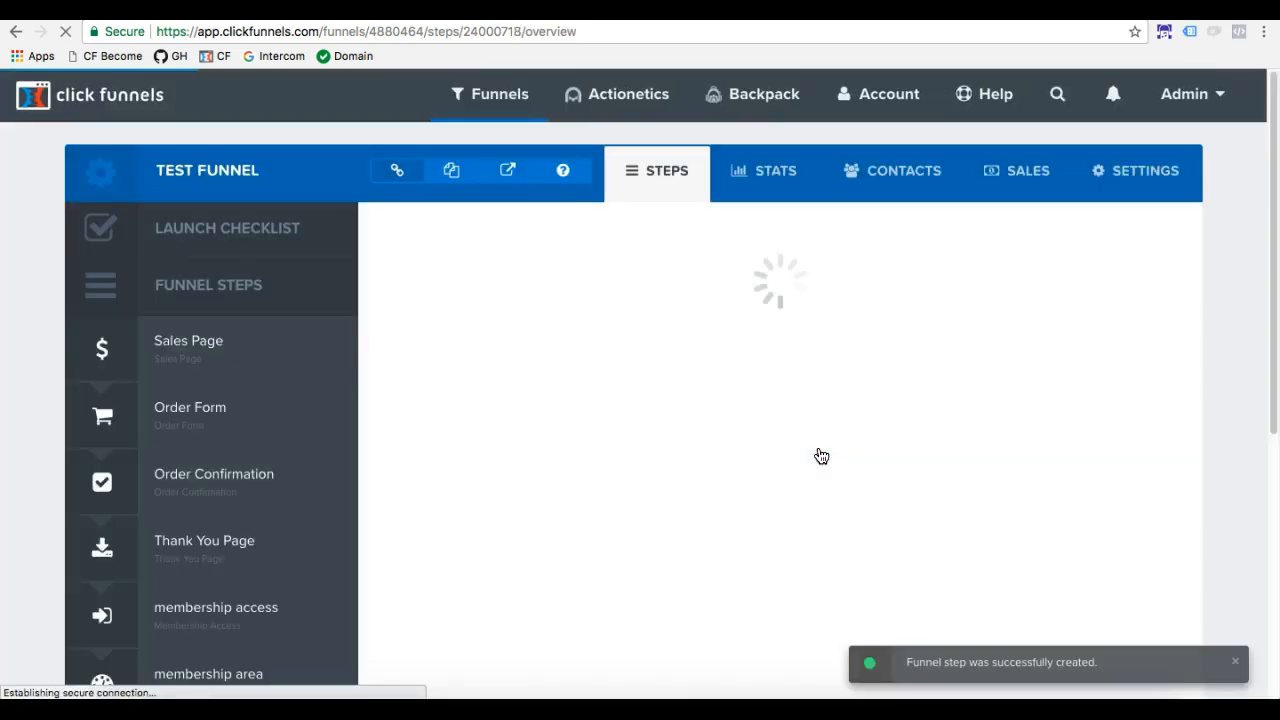
Apply the Privacy Policy Template from the Misc templates to the Terms of Service step
{"action": "left_click", "coordinate": [975, 229]}
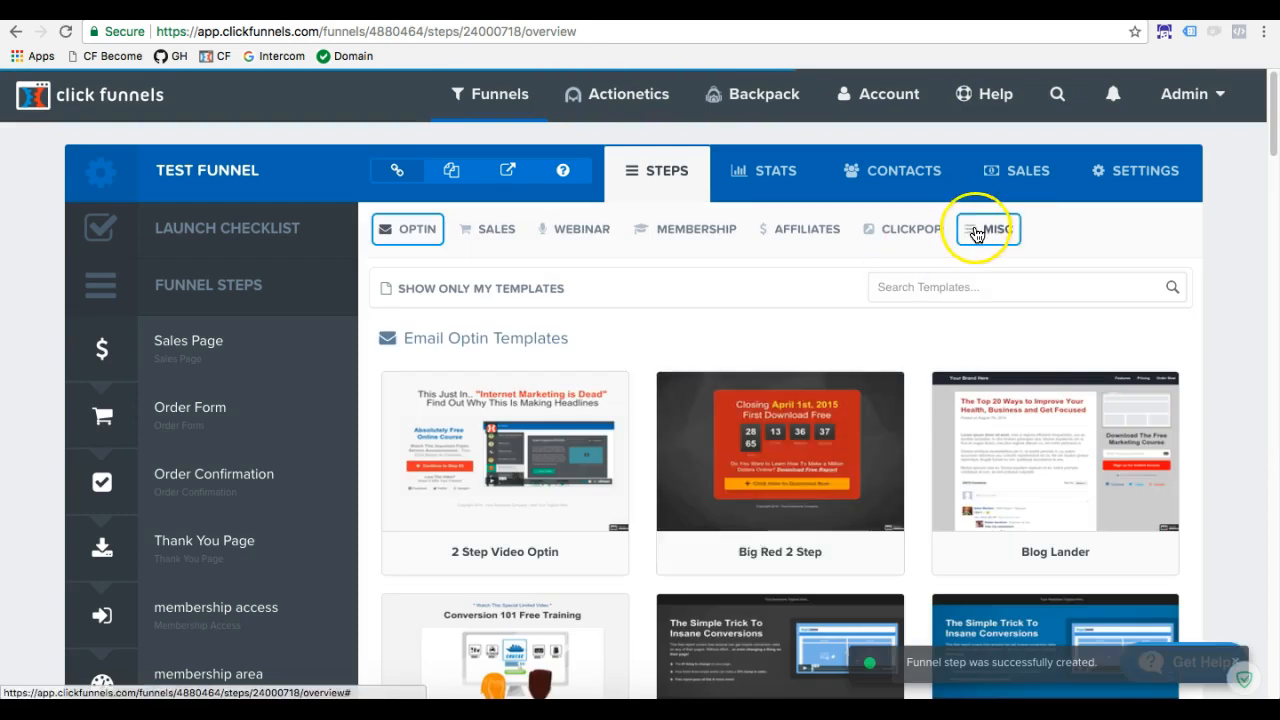
{"action": "scroll", "coordinate": [455, 580], "scroll_direction": "down", "scroll_amount": 2}
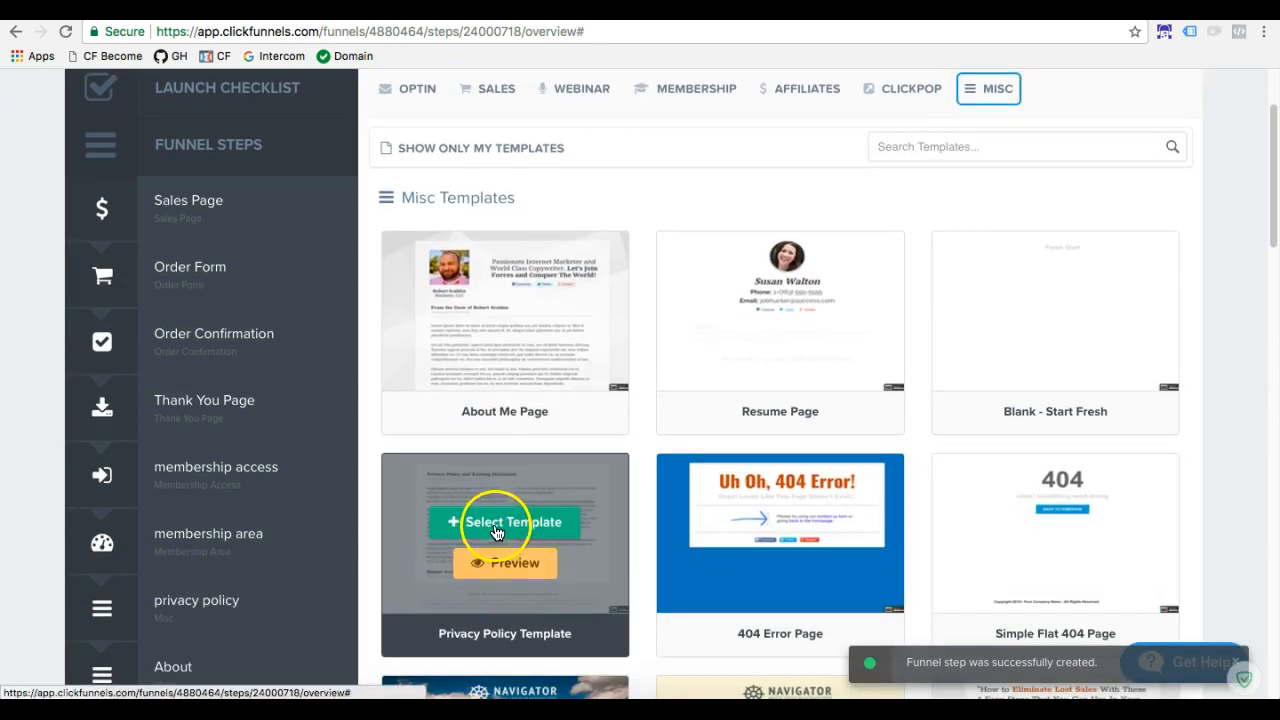
{"action": "left_click", "coordinate": [497, 530]}
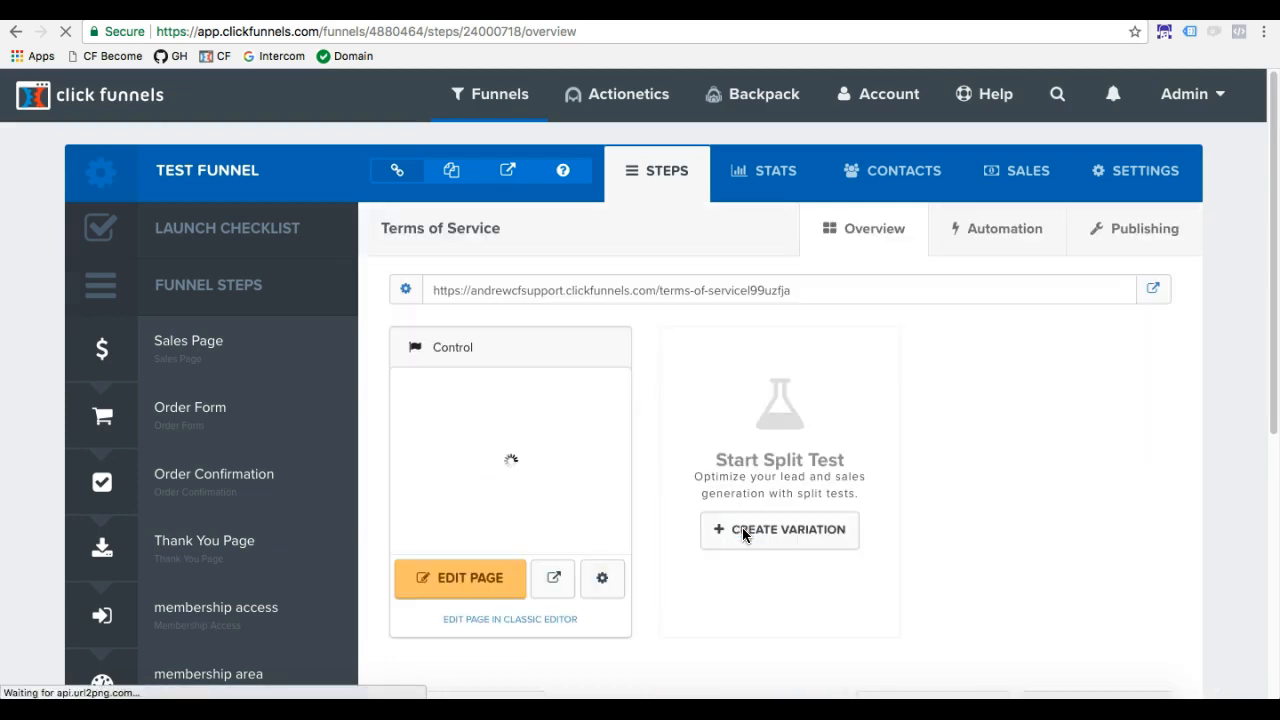
Change the Terms of Service page's heading to "Terms of service" in the page editor, and exit without saving
{"action": "left_click", "coordinate": [512, 568]}
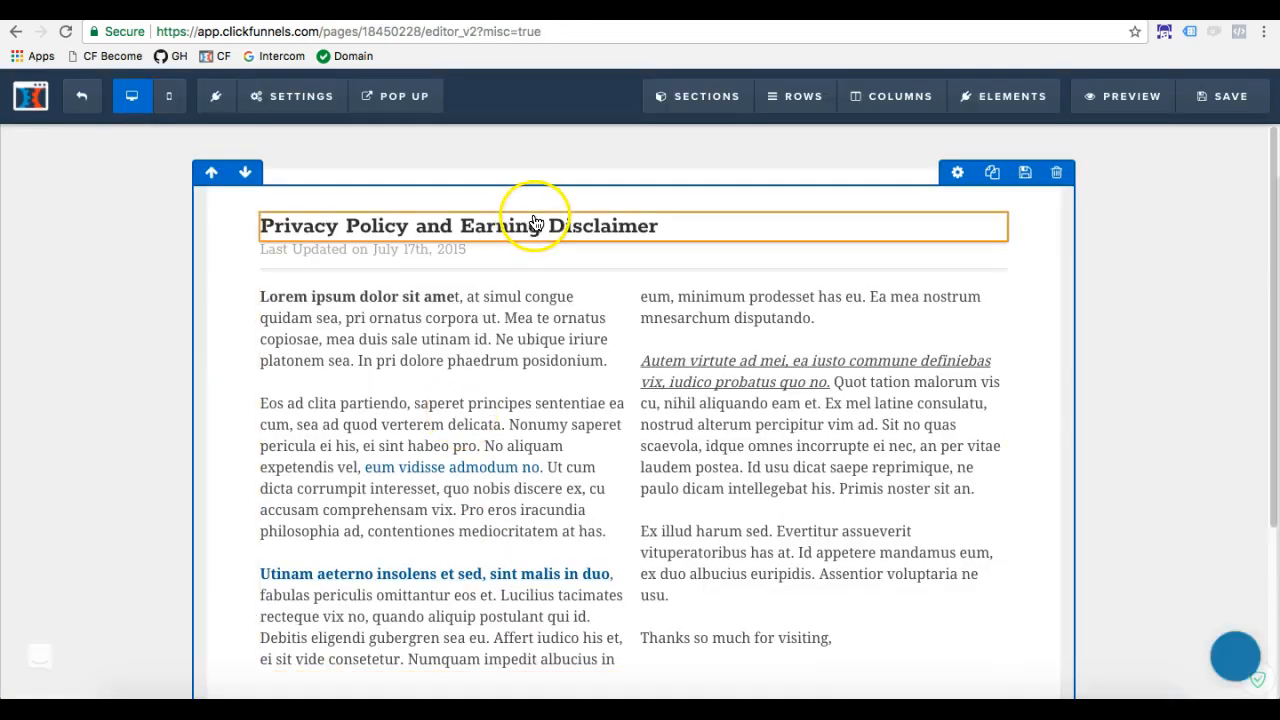
{"action": "left_click", "coordinate": [534, 214]}
{"action": "left_click_drag", "start_coordinate": [670, 226], "coordinate": [268, 230]}
{"action": "key", "text": "BackSpace"}
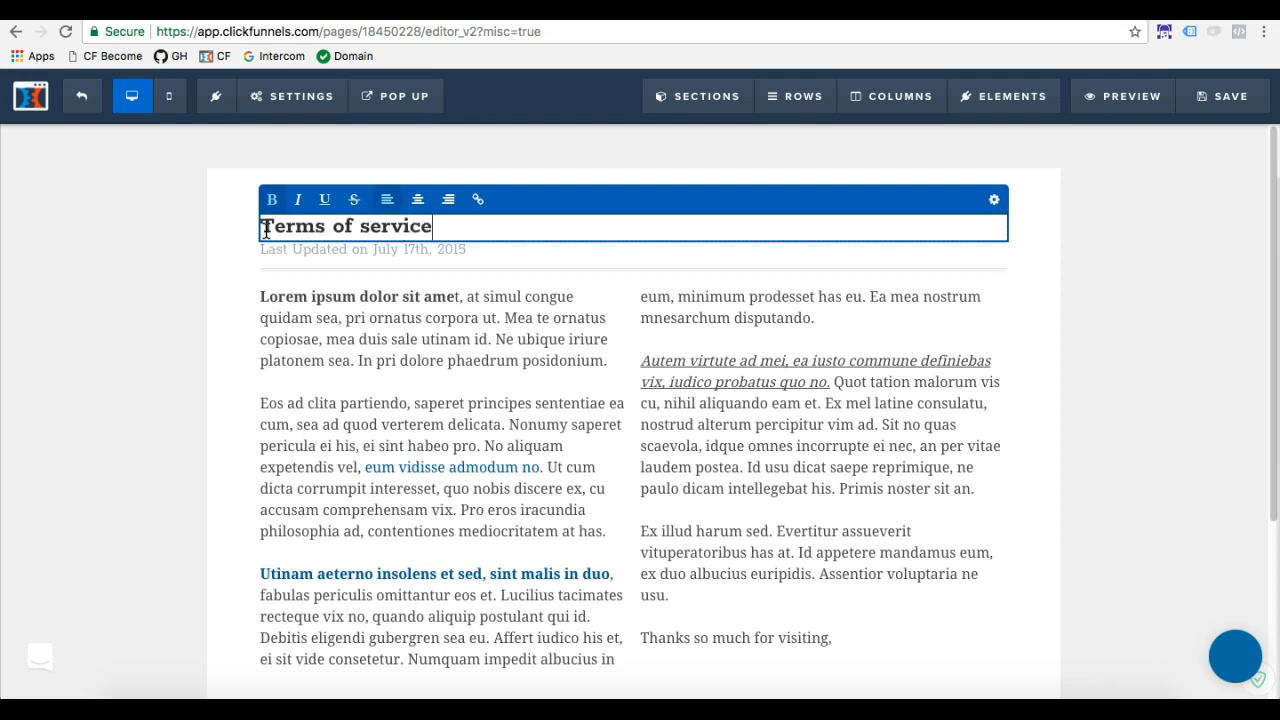
{"action": "left_click", "coordinate": [1176, 155]}
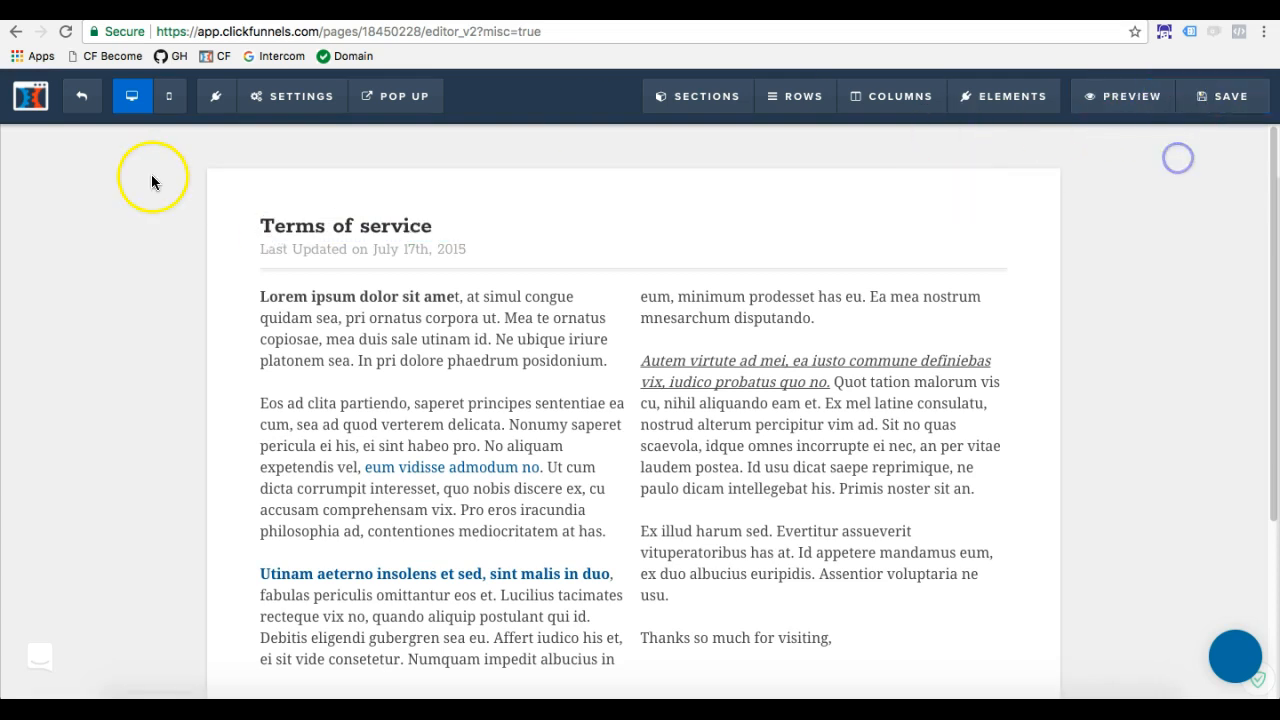
{"action": "left_click", "coordinate": [82, 96]}
{"action": "left_click", "coordinate": [774, 241]}
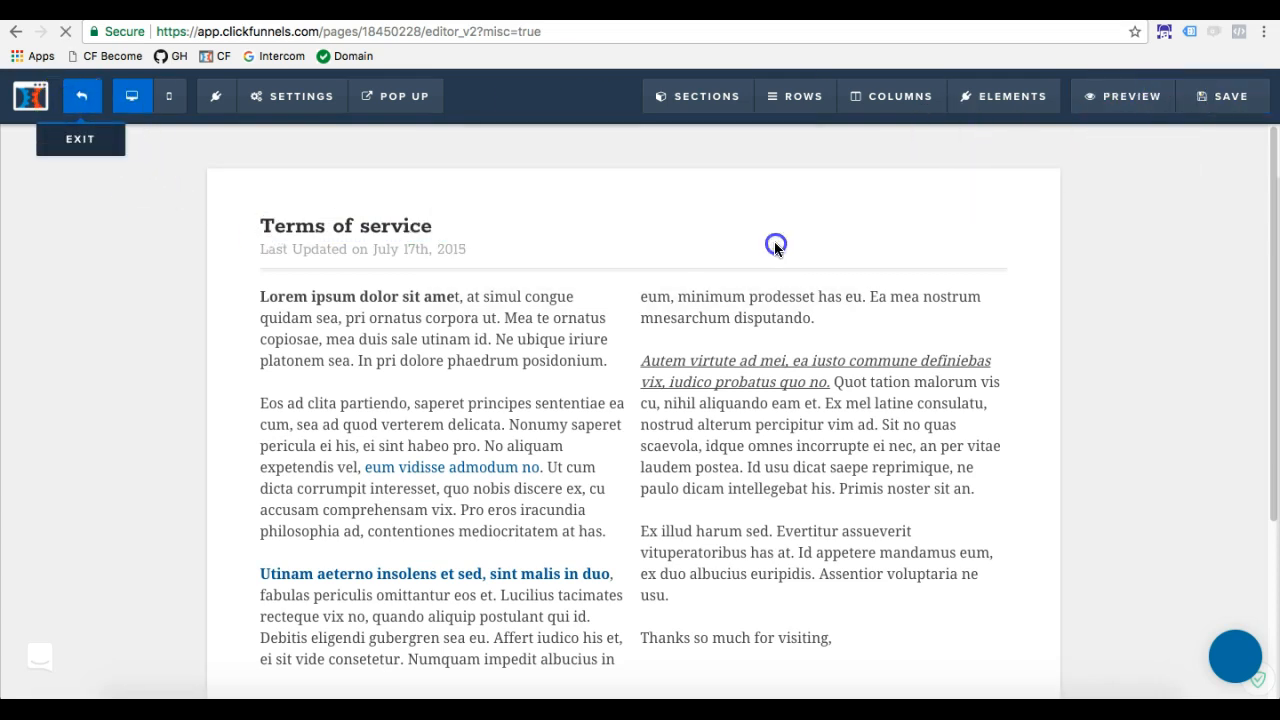
Open the privacy policy funnel step and copy its page URL
{"action": "scroll", "coordinate": [232, 460], "scroll_direction": "down", "scroll_amount": 5}
{"action": "scroll", "coordinate": [233, 460], "scroll_direction": "up", "scroll_amount": 2}
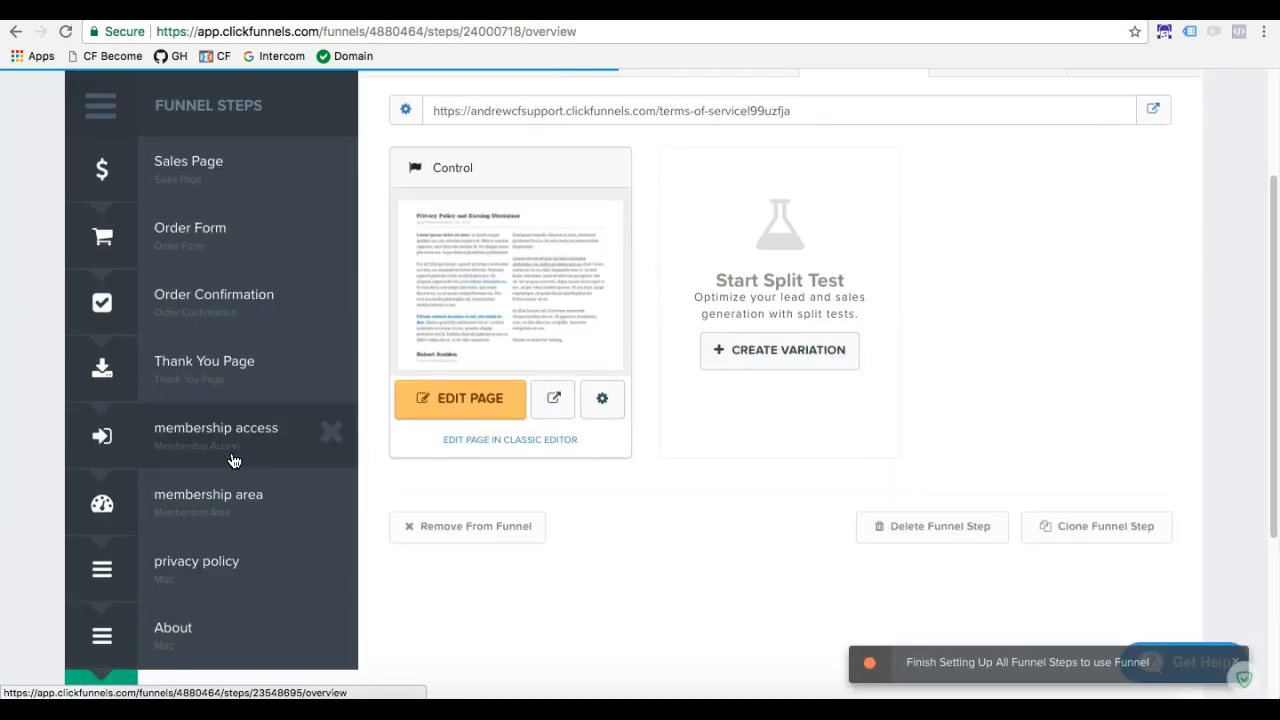
{"action": "scroll", "coordinate": [232, 460], "scroll_direction": "down", "scroll_amount": 1}
{"action": "left_click", "coordinate": [223, 488]}
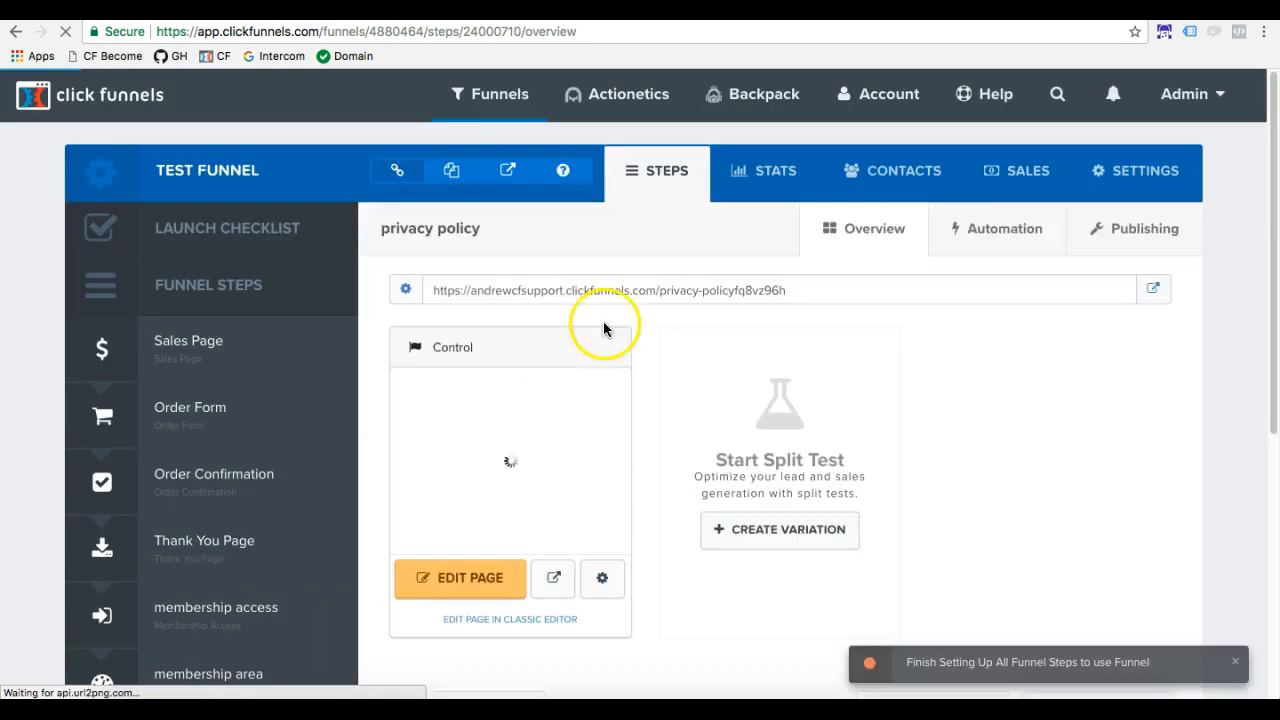
{"action": "left_click_drag", "start_coordinate": [791, 289], "coordinate": [551, 288]}
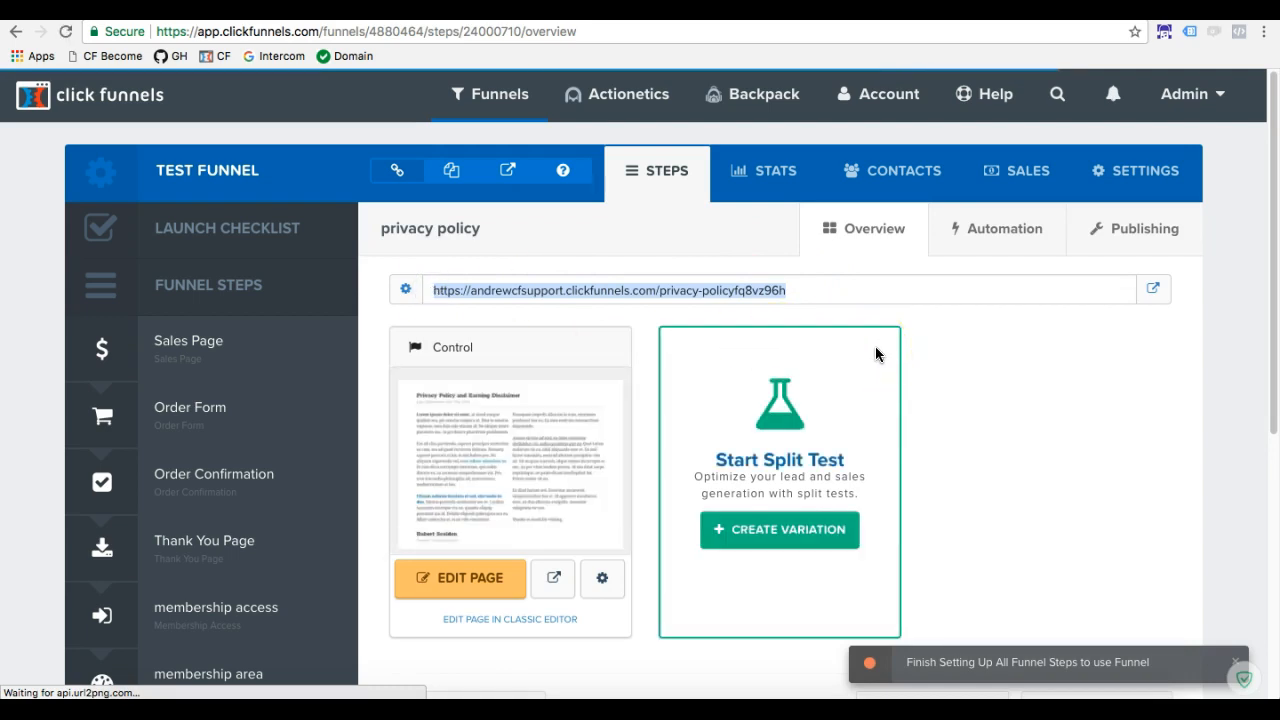
{"action": "left_click", "coordinate": [972, 358]}
{"action": "left_click_drag", "start_coordinate": [791, 290], "coordinate": [436, 295]}
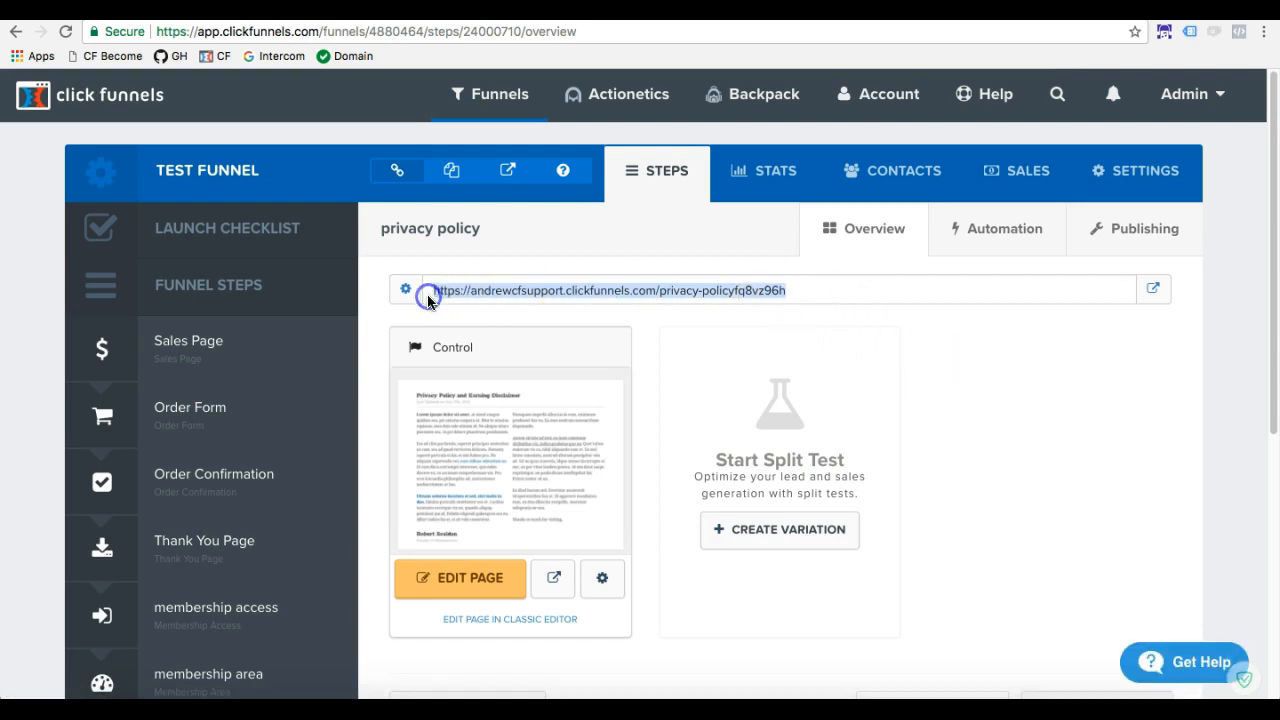
Open the funnel's Sales Page in the page editor and go to its footer
{"action": "left_click", "coordinate": [170, 362]}
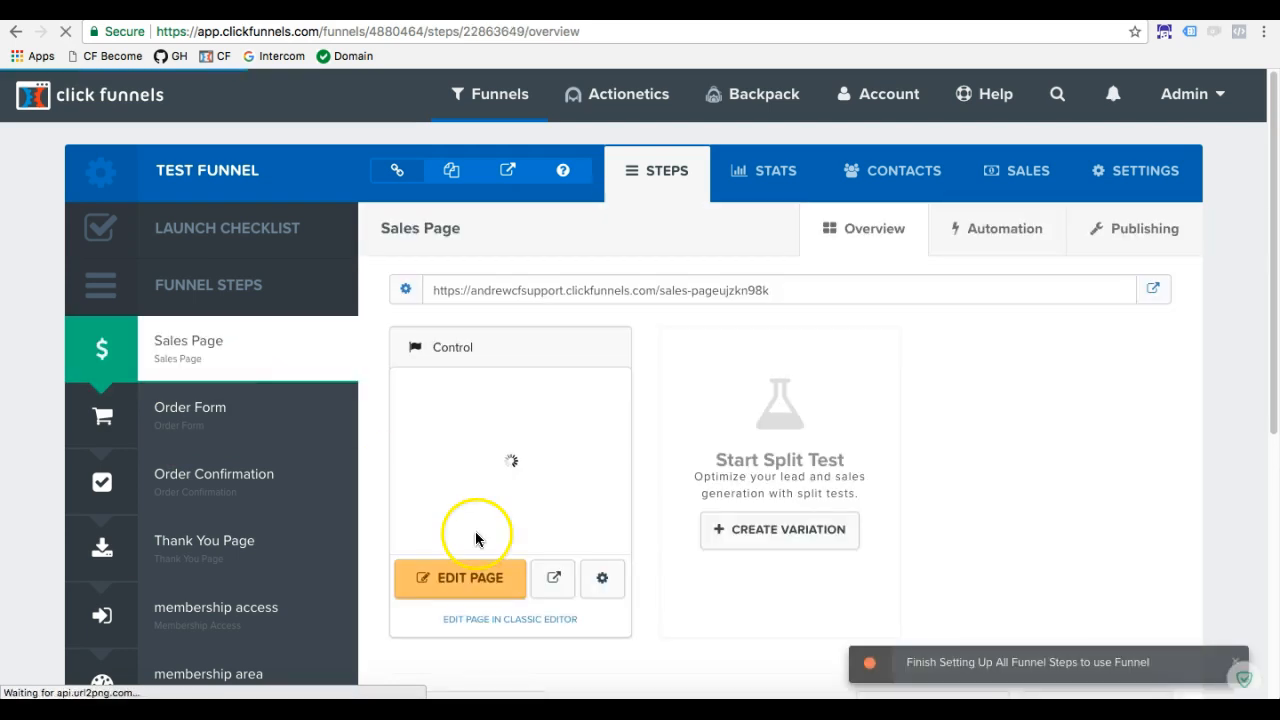
{"action": "left_click", "coordinate": [470, 578]}
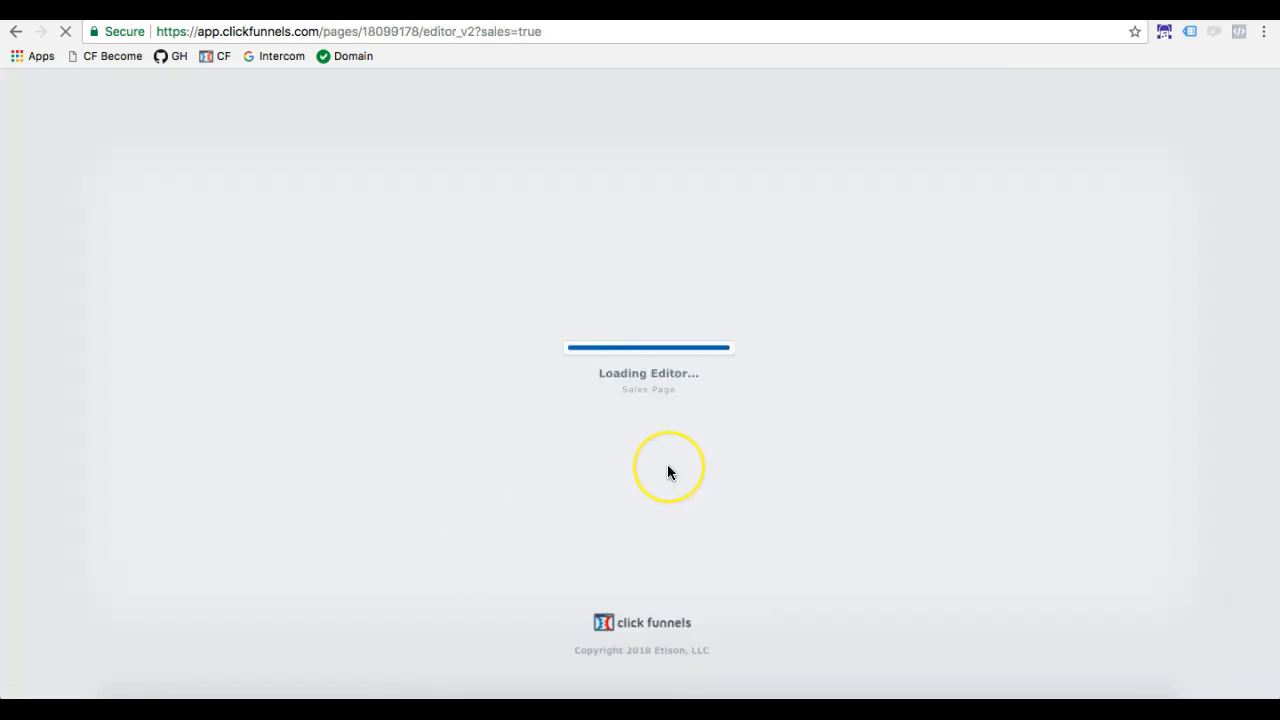
{"action": "scroll", "coordinate": [670, 472], "scroll_direction": "down", "scroll_amount": 4}
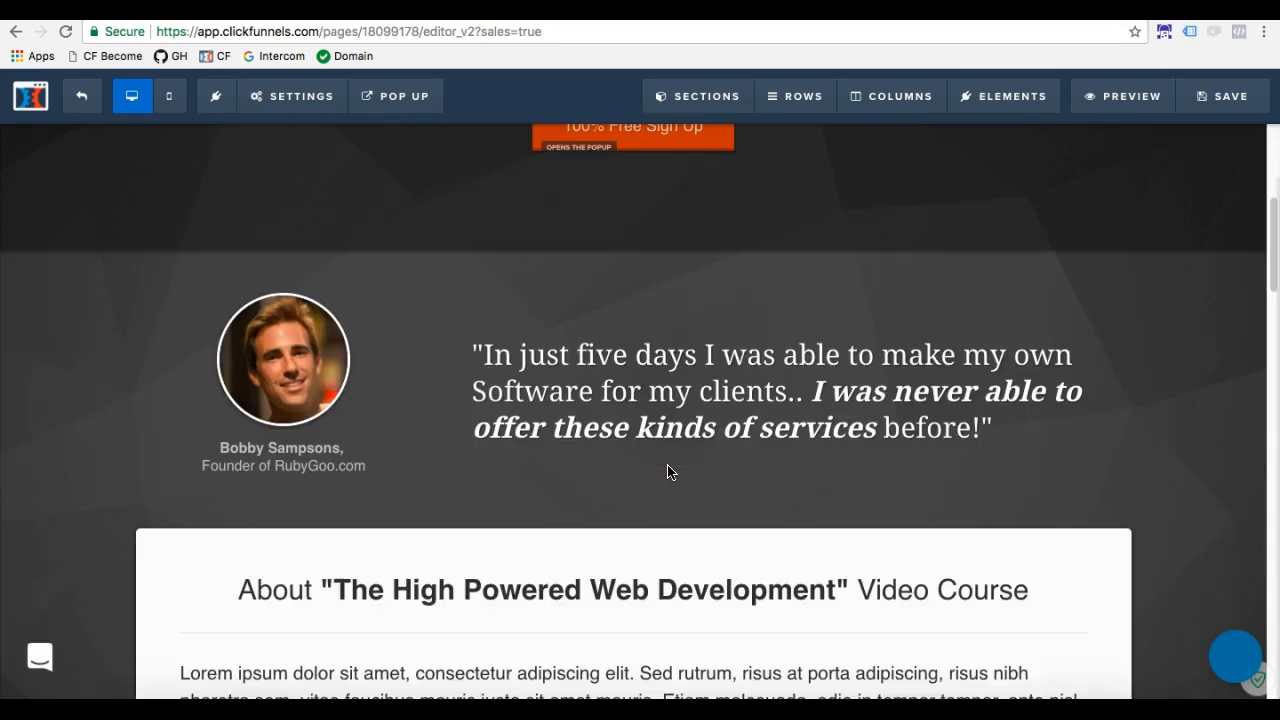
{"action": "scroll", "coordinate": [670, 470], "scroll_direction": "down", "scroll_amount": 20}
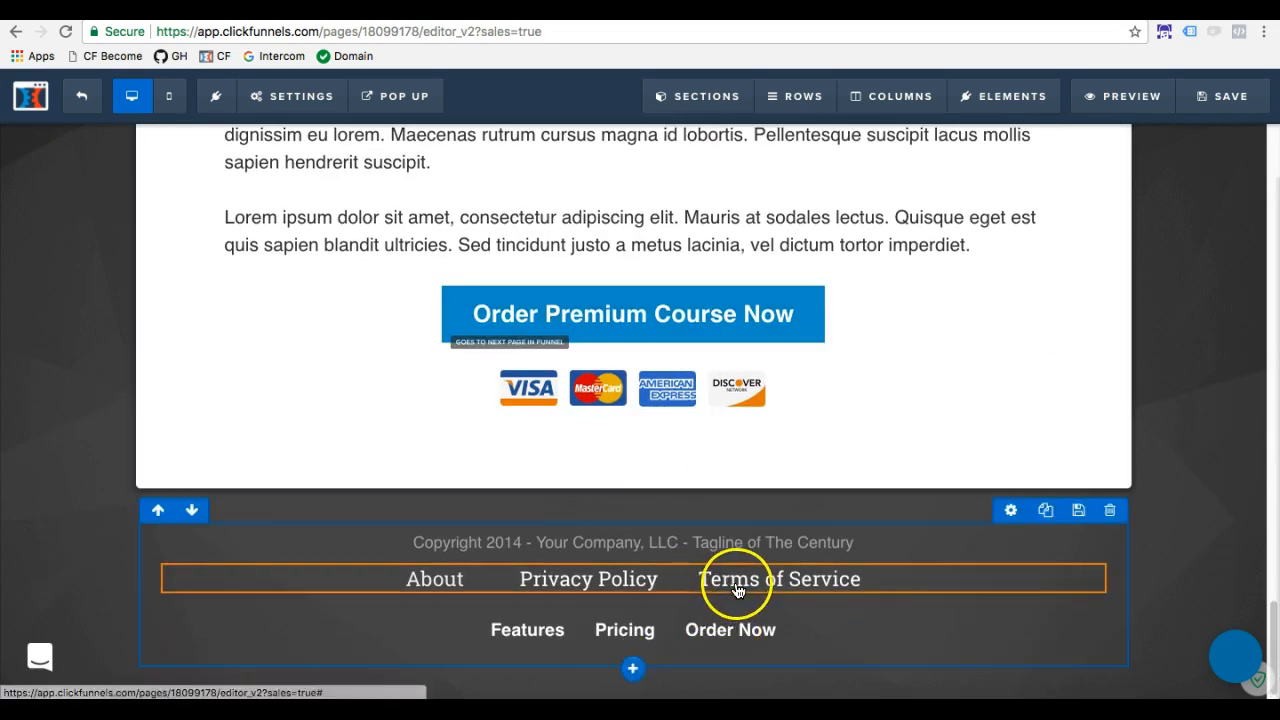
Delete both existing footer link rows, About/Privacy Policy/Terms of Service and Features/Pricing/Order Now
{"action": "mouse_move", "coordinate": [1083, 583]}
{"action": "left_click", "coordinate": [1092, 559]}
{"action": "left_click", "coordinate": [800, 165]}
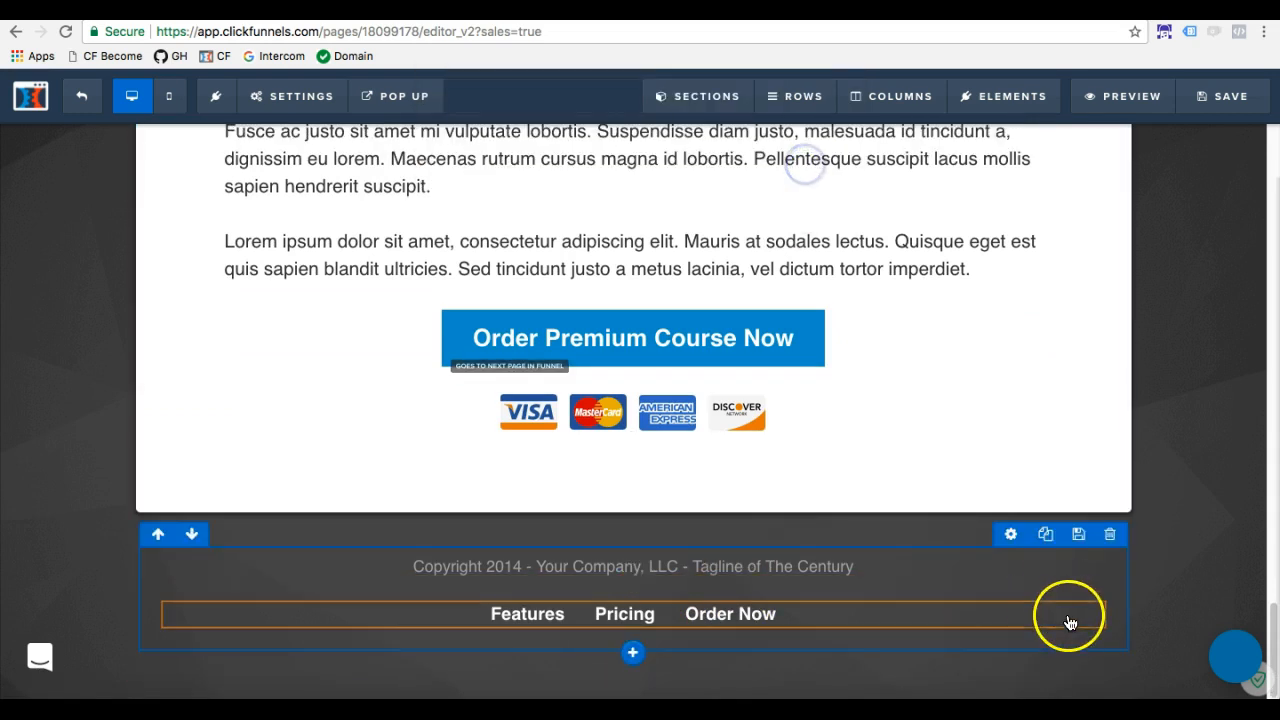
{"action": "left_click", "coordinate": [1089, 594]}
{"action": "left_click", "coordinate": [812, 158]}
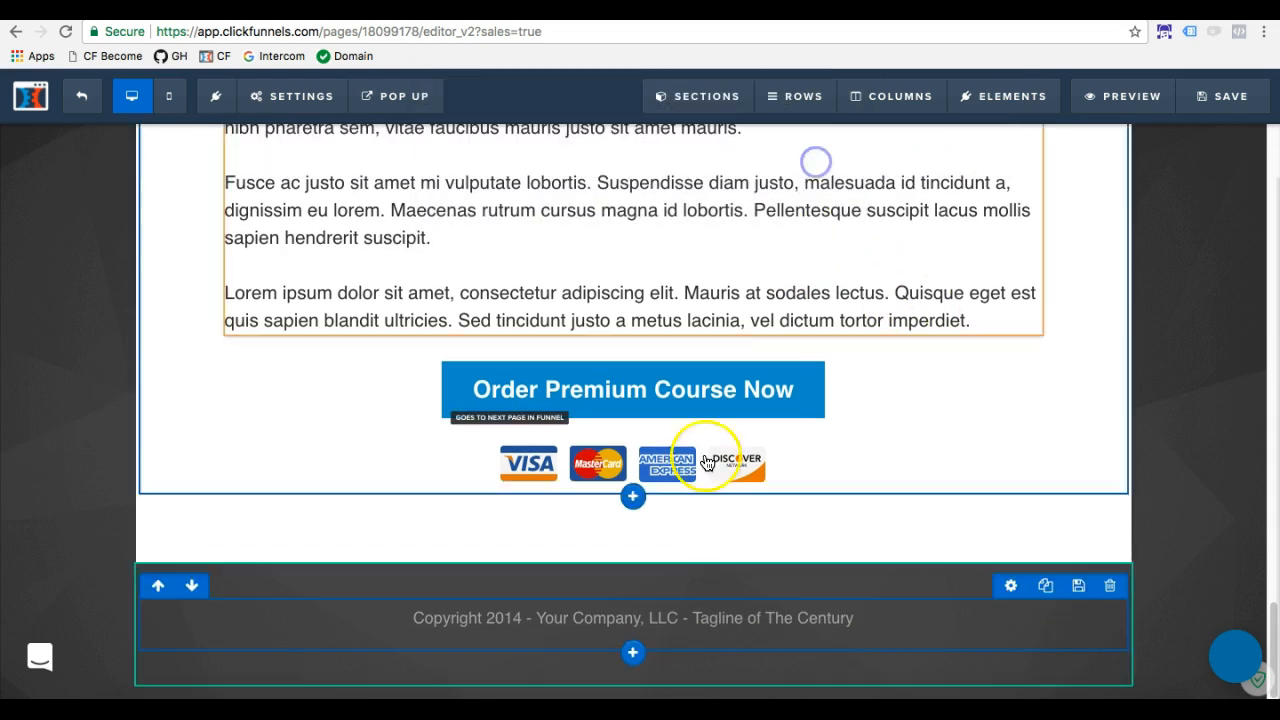
Add a Navigation element below the footer's copyright line
{"action": "left_click", "coordinate": [633, 628]}
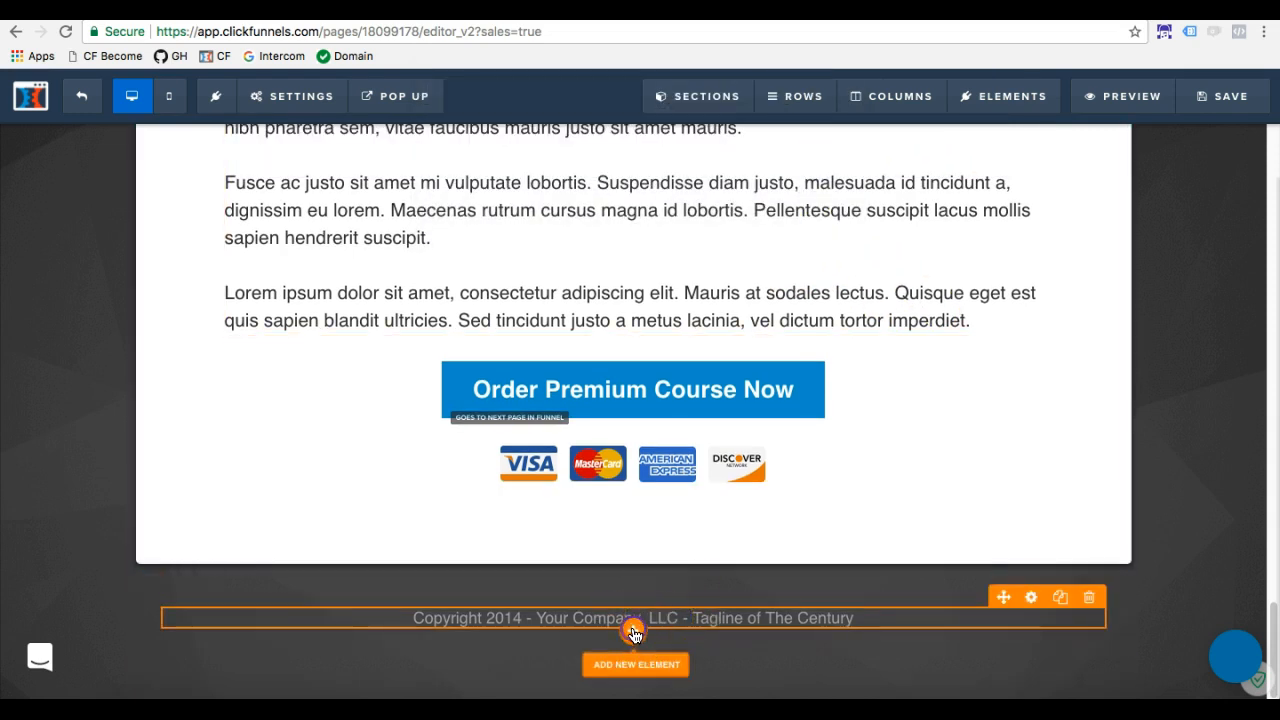
{"action": "type", "text": "nav"}
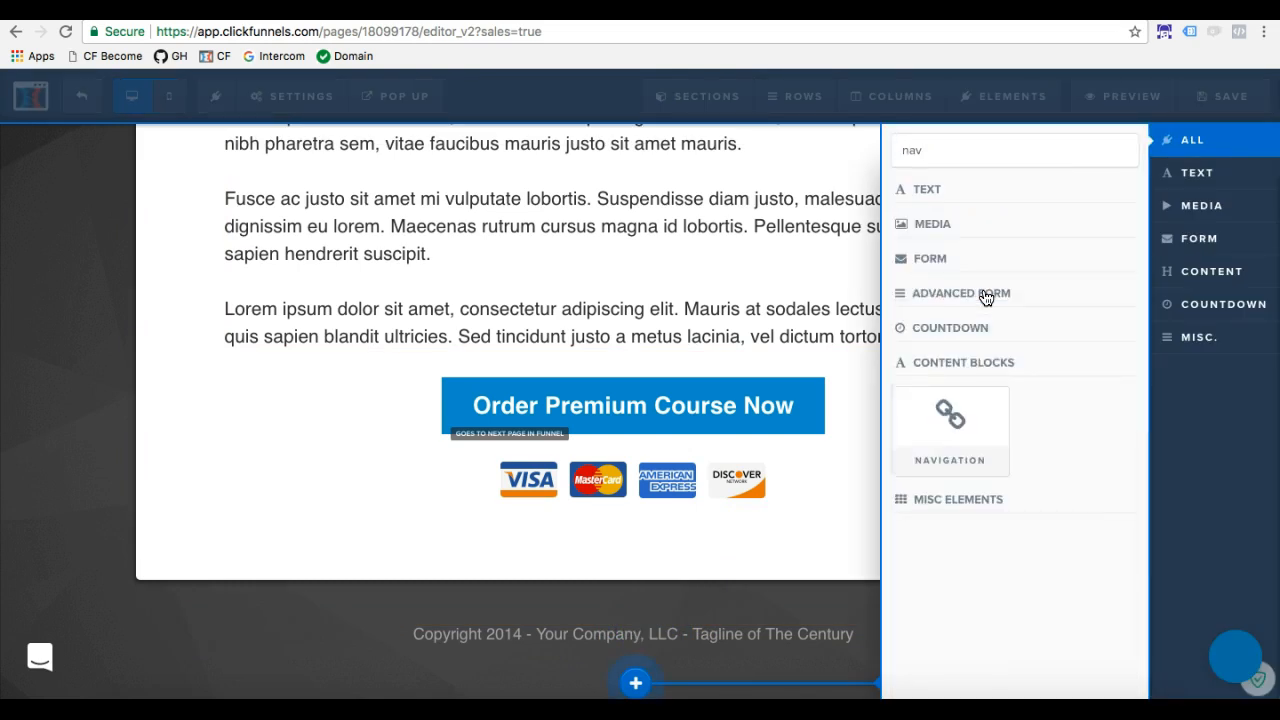
{"action": "left_click", "coordinate": [950, 430]}
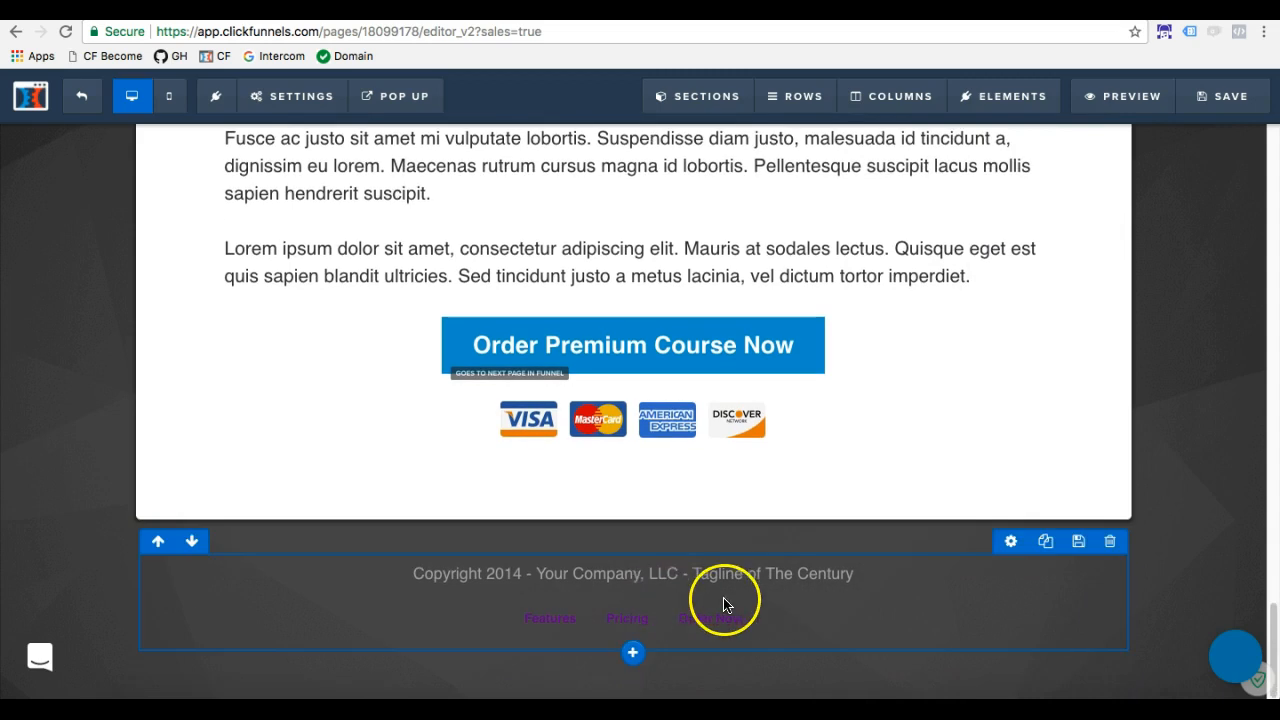
Set the new navigation's first link text to "Privacy policy"
{"action": "mouse_move", "coordinate": [982, 624]}
{"action": "left_click", "coordinate": [1031, 600]}
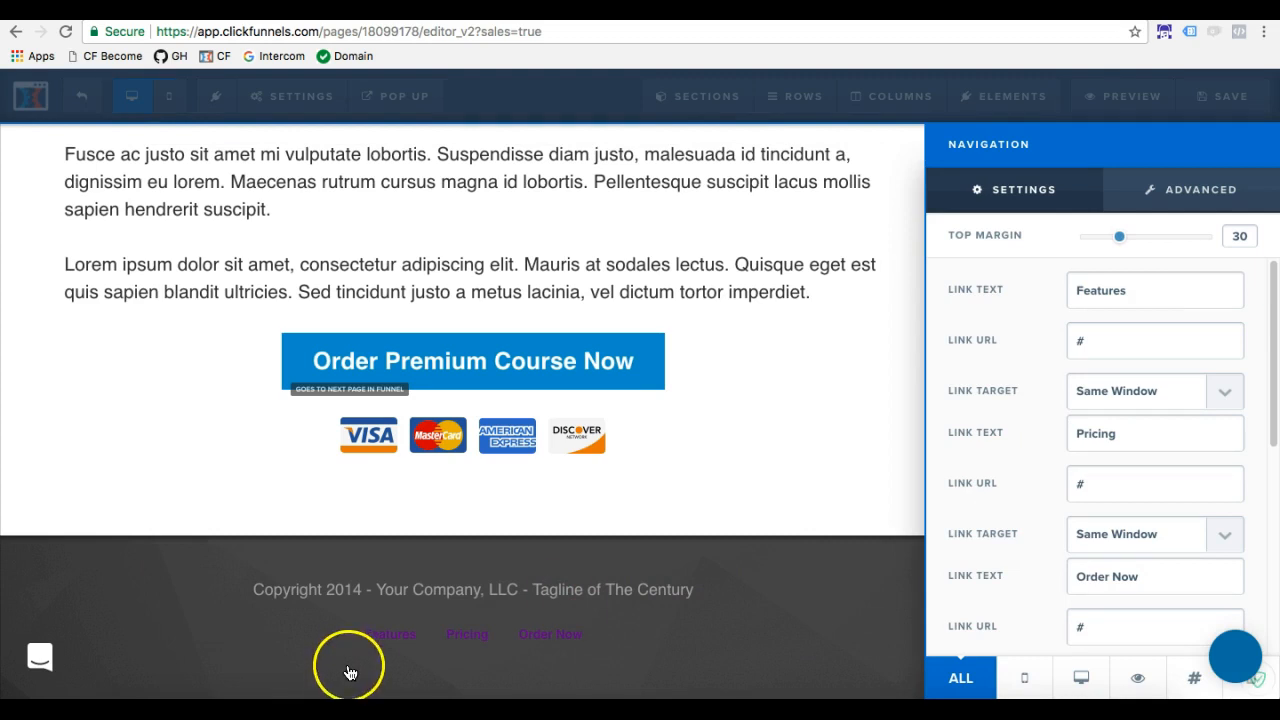
{"action": "left_click_drag", "start_coordinate": [1154, 297], "coordinate": [1001, 283]}
{"action": "type", "text": "Priv"}
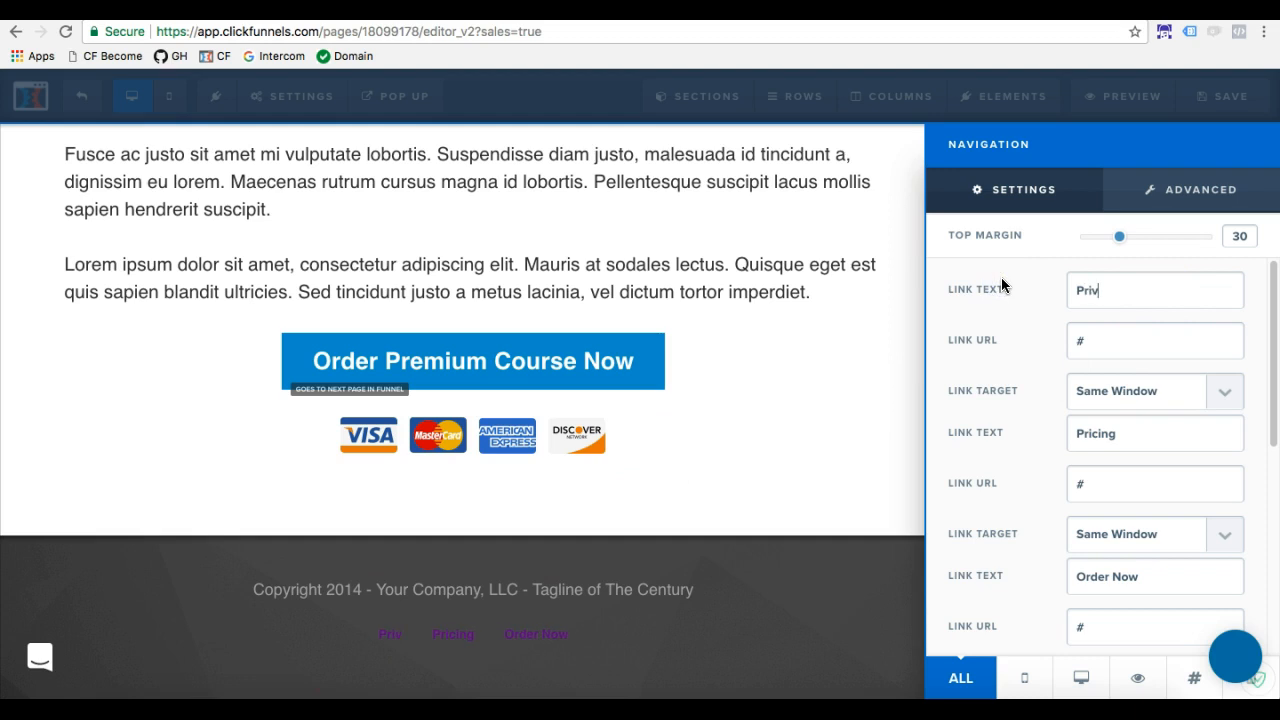
{"action": "type", "text": "acy policy"}
{"action": "left_click", "coordinate": [1092, 337]}
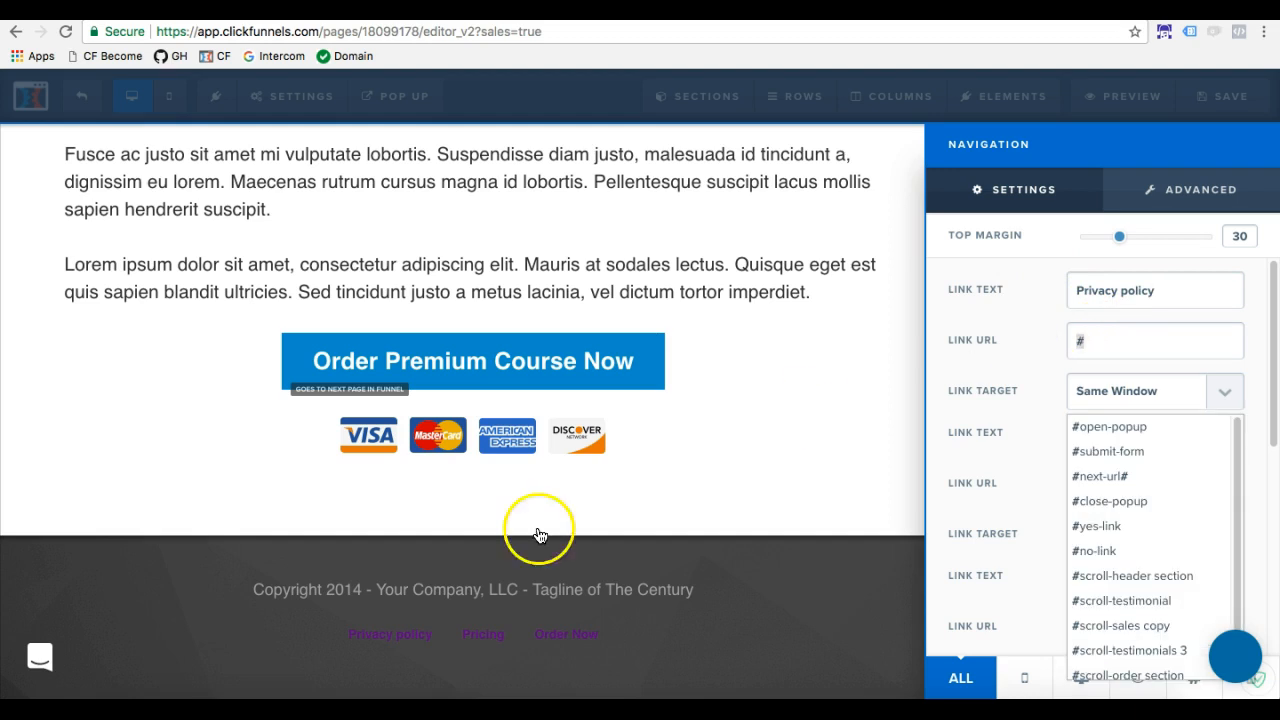
{"action": "left_click", "coordinate": [1033, 350]}
Change the footer navigation's link color to white (#ffffff) and increase its font size
{"action": "scroll", "coordinate": [1030, 441], "scroll_direction": "down", "scroll_amount": 5}
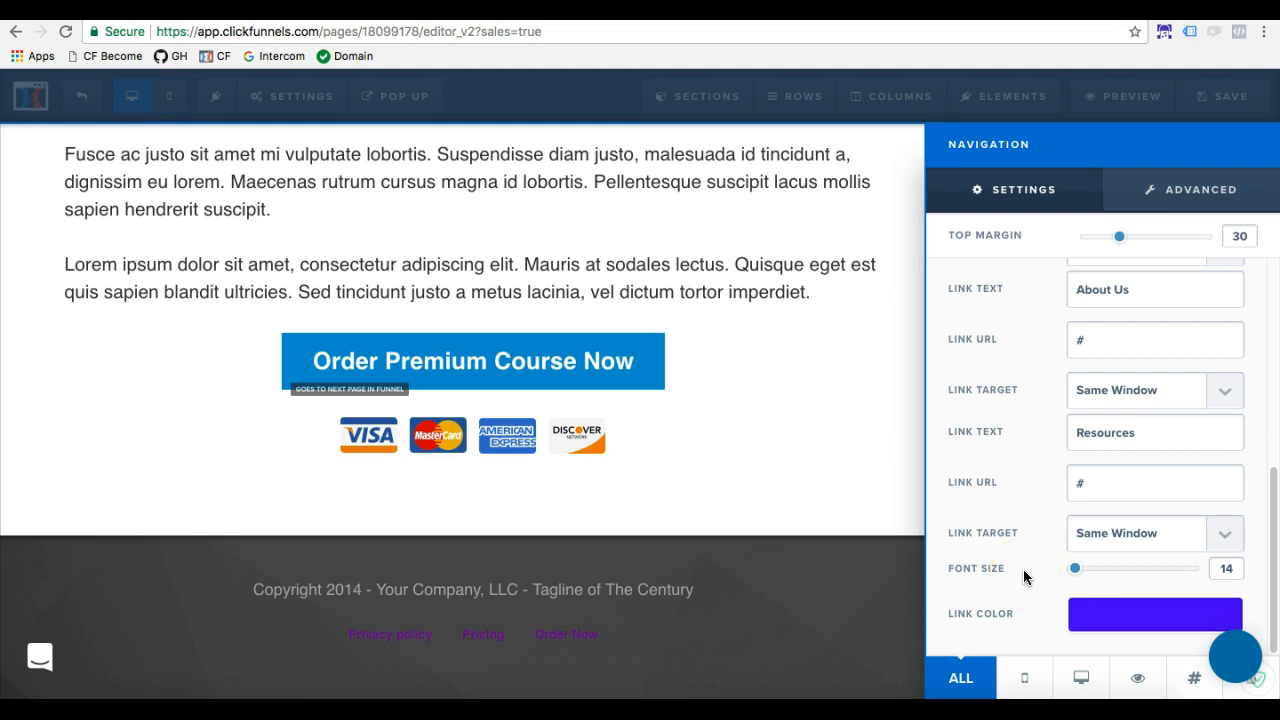
{"action": "left_click", "coordinate": [1091, 617]}
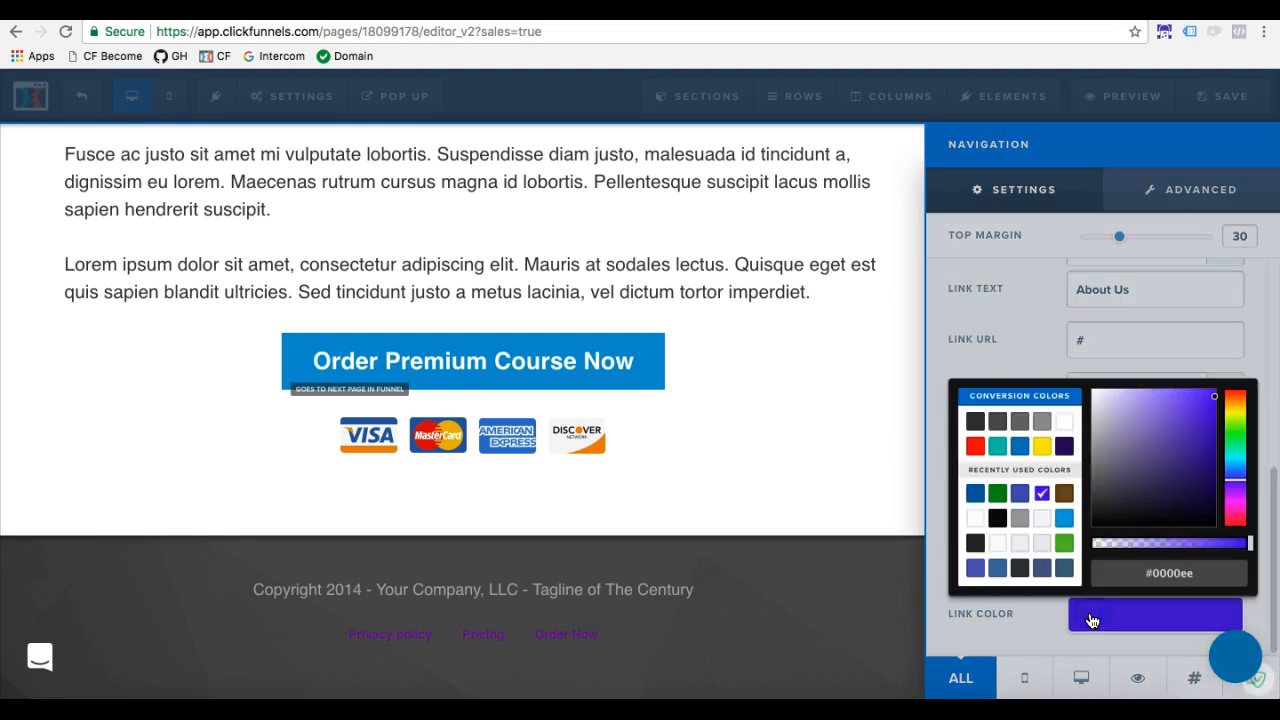
{"action": "left_click", "coordinate": [1064, 421]}
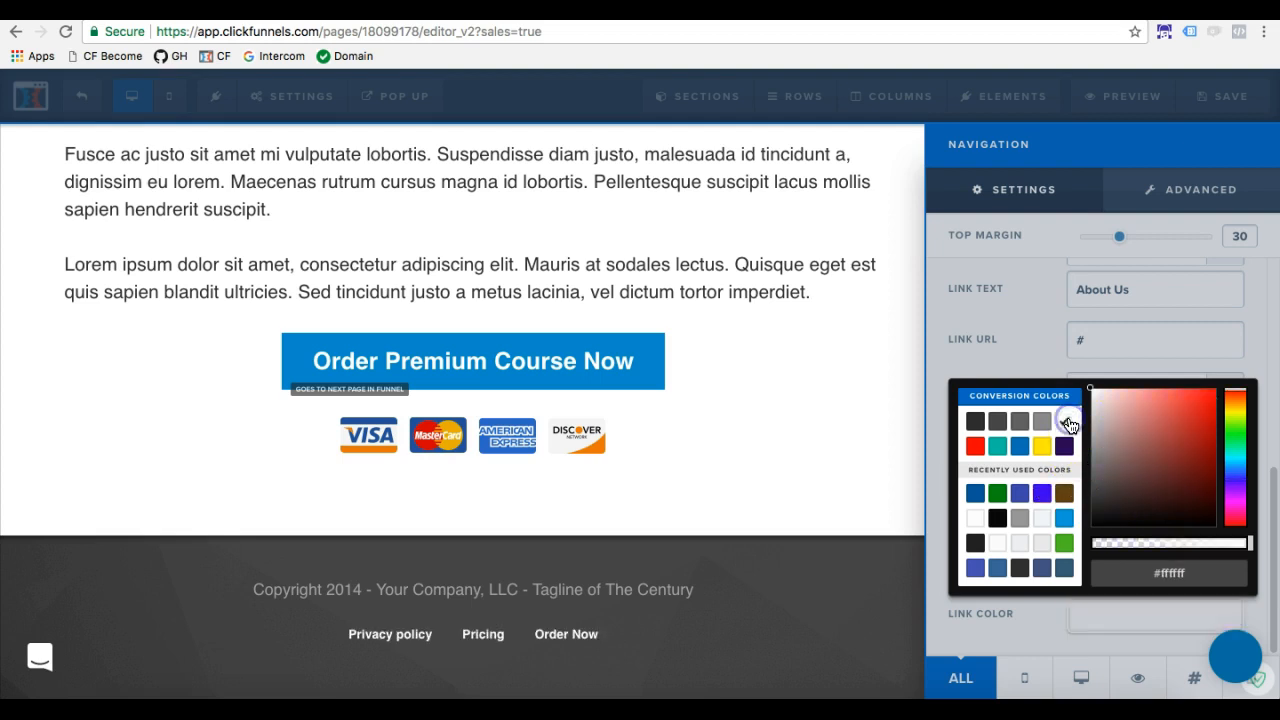
{"action": "left_click", "coordinate": [1043, 365]}
{"action": "left_click_drag", "start_coordinate": [1076, 569], "coordinate": [1096, 568]}
Review the navigation's advanced choices for number of links, text weight and alignment
{"action": "left_click", "coordinate": [1155, 192]}
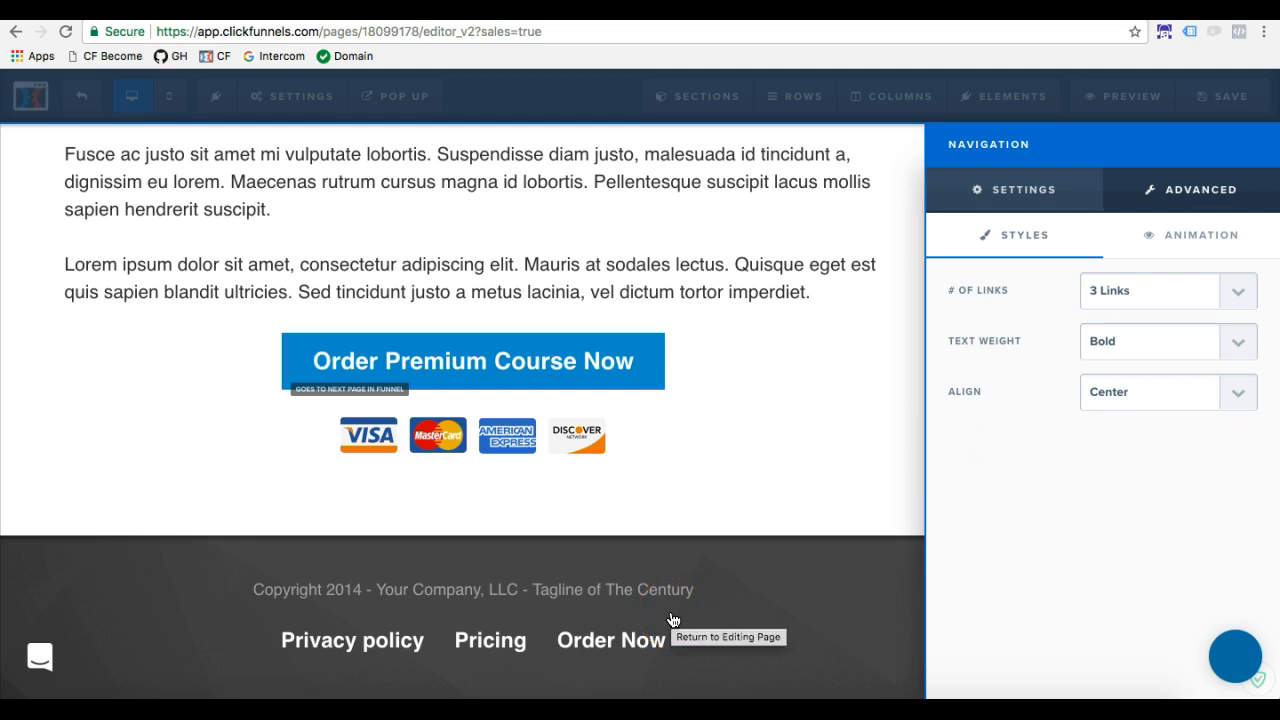
{"action": "left_click", "coordinate": [1110, 296]}
{"action": "left_click", "coordinate": [1023, 471]}
{"action": "left_click", "coordinate": [1117, 341]}
{"action": "left_click", "coordinate": [1052, 484]}
{"action": "left_click", "coordinate": [1120, 410]}
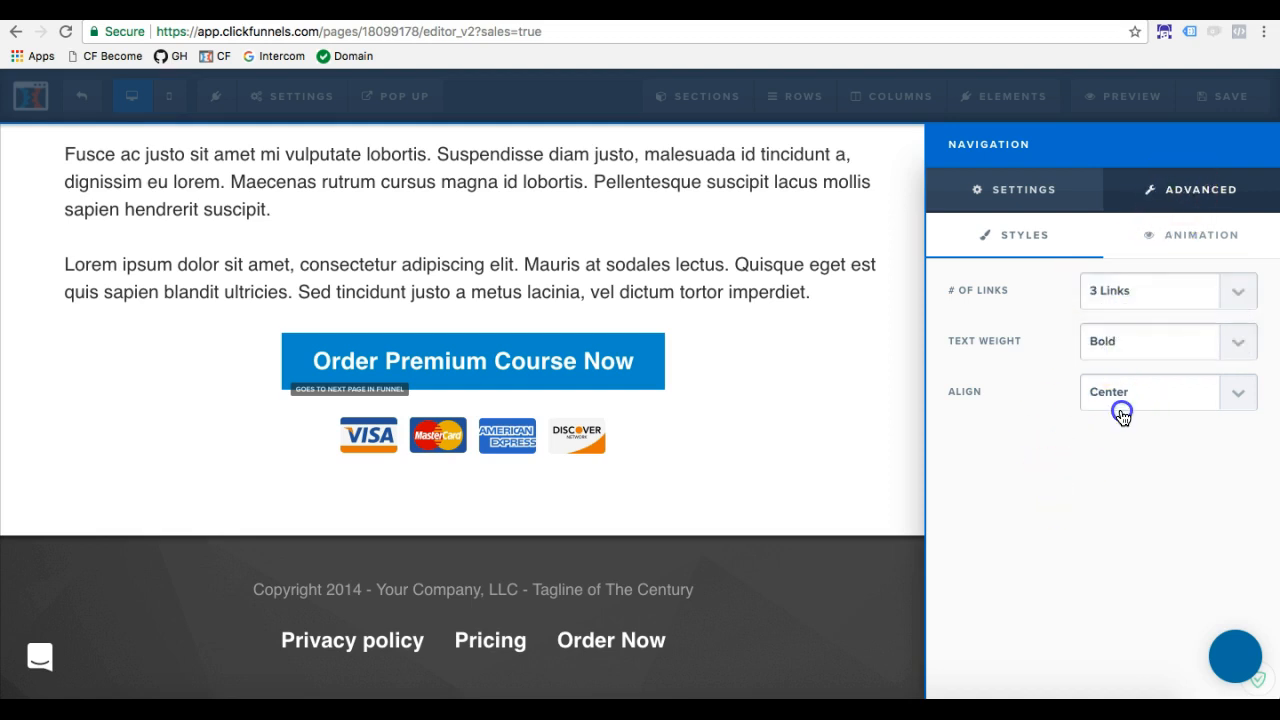
{"action": "left_click", "coordinate": [1085, 478]}
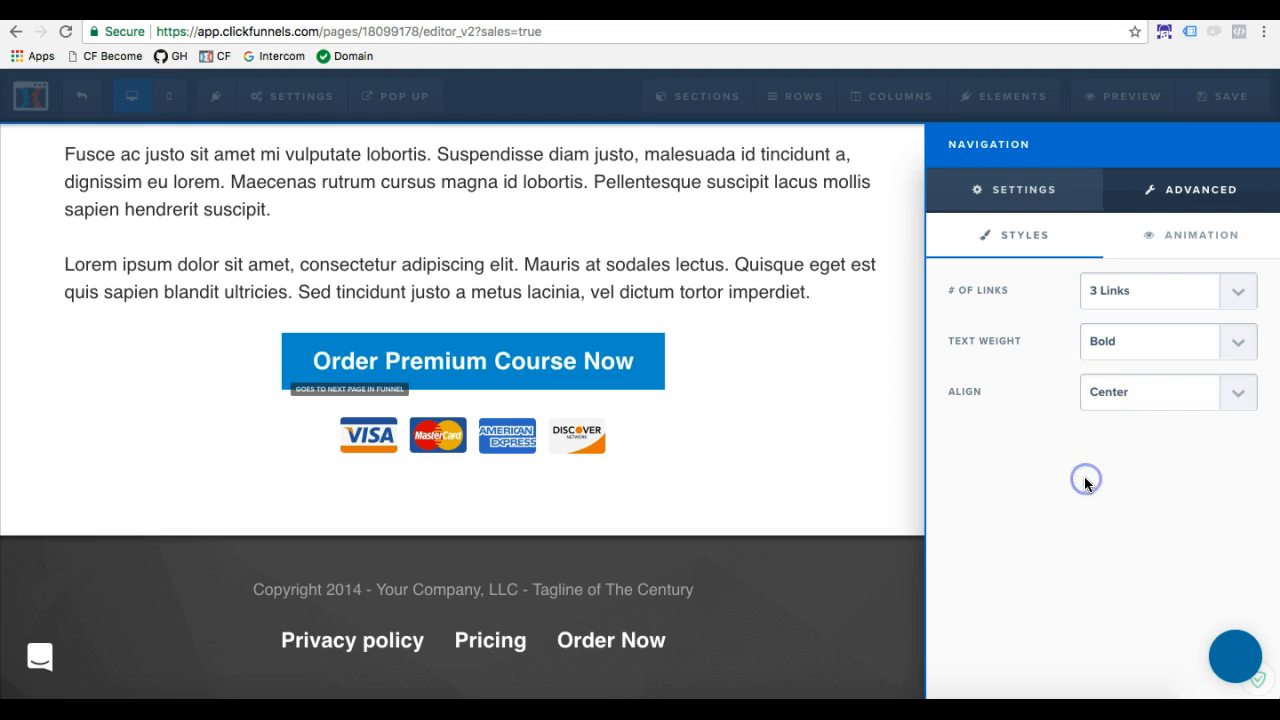
Replace the "Privacy policy" link's placeholder URL with the copied privacy policy page address
{"action": "left_click", "coordinate": [1022, 192]}
{"action": "scroll", "coordinate": [1062, 363], "scroll_direction": "up", "scroll_amount": 5}
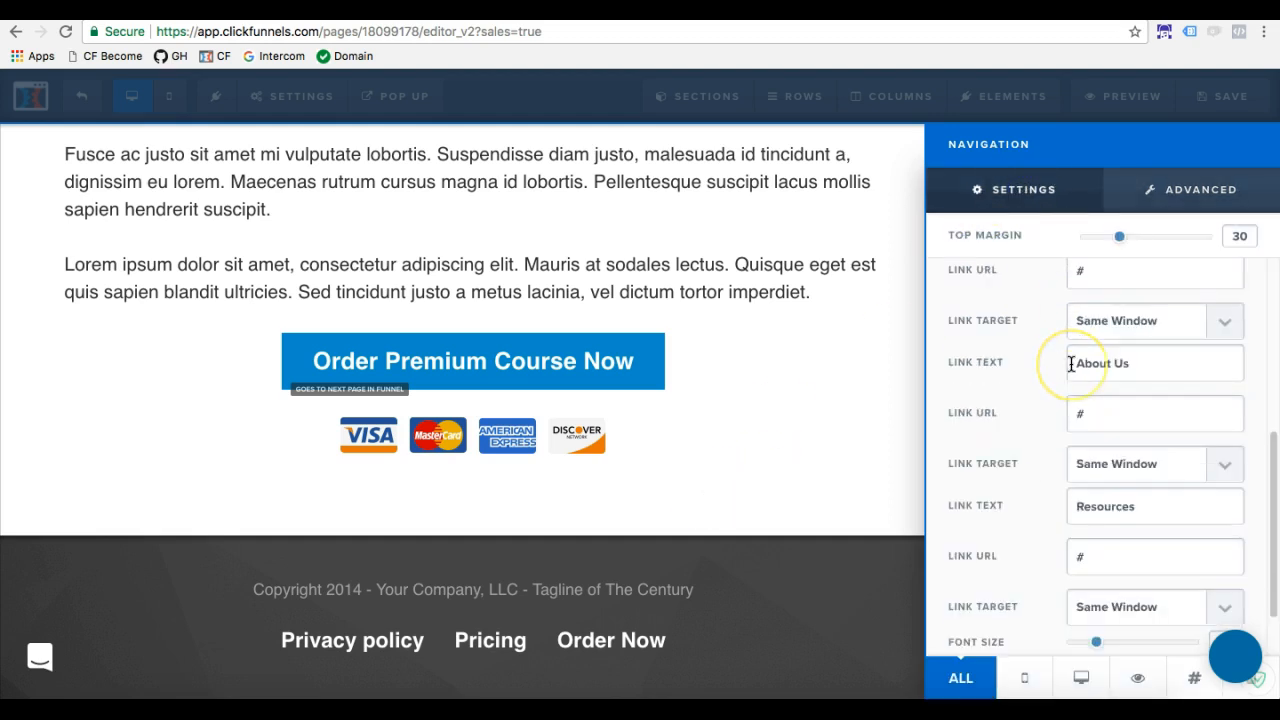
{"action": "left_click", "coordinate": [1108, 340]}
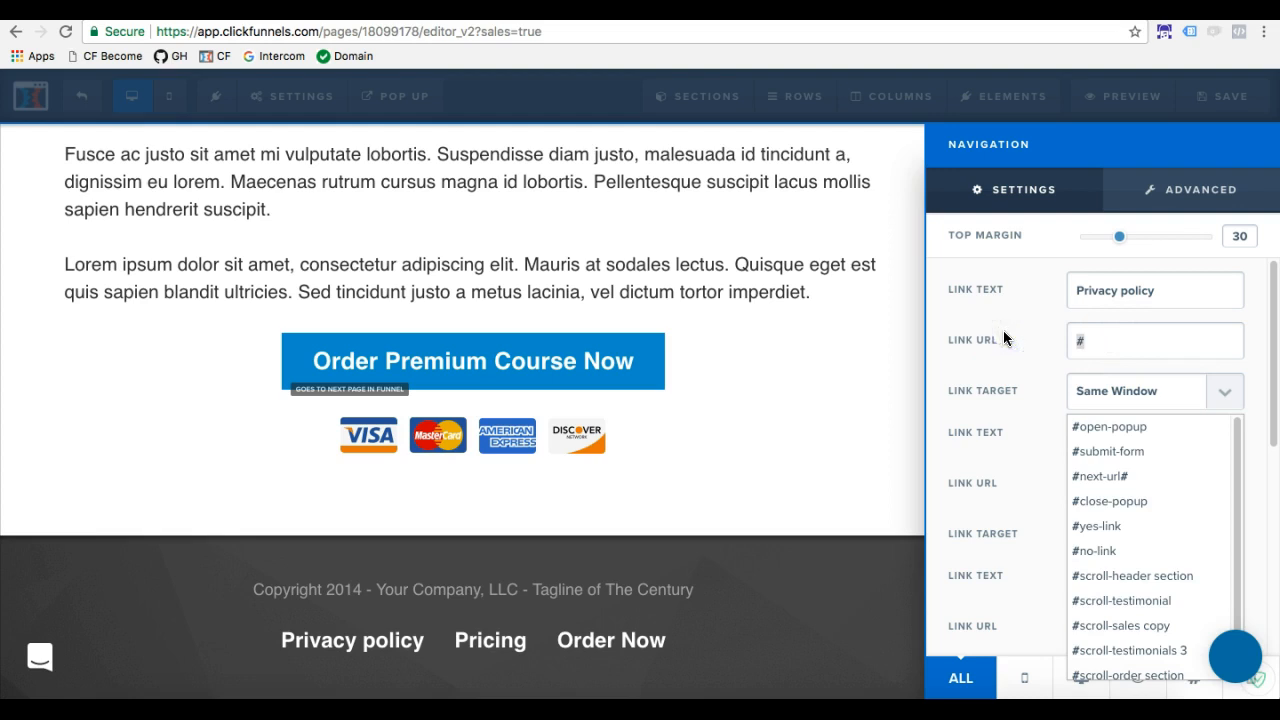
{"action": "key", "text": "BackSpace"}
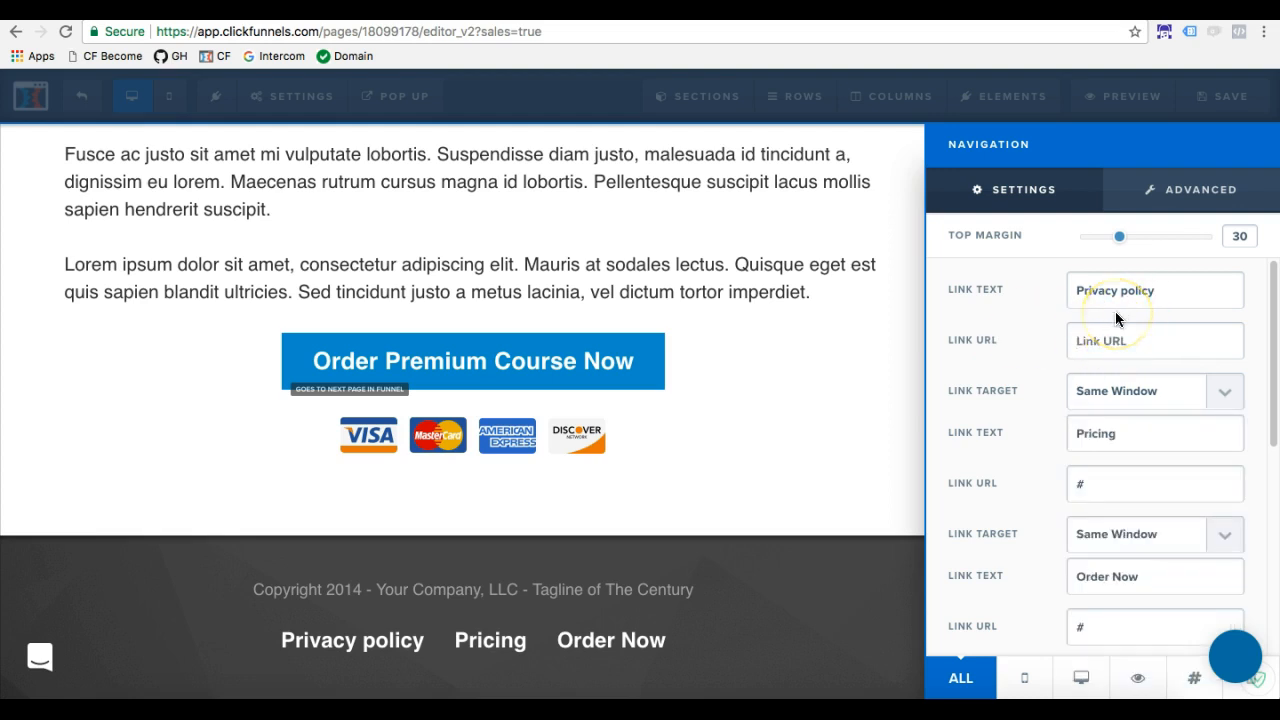
{"action": "key", "text": "super+v"}
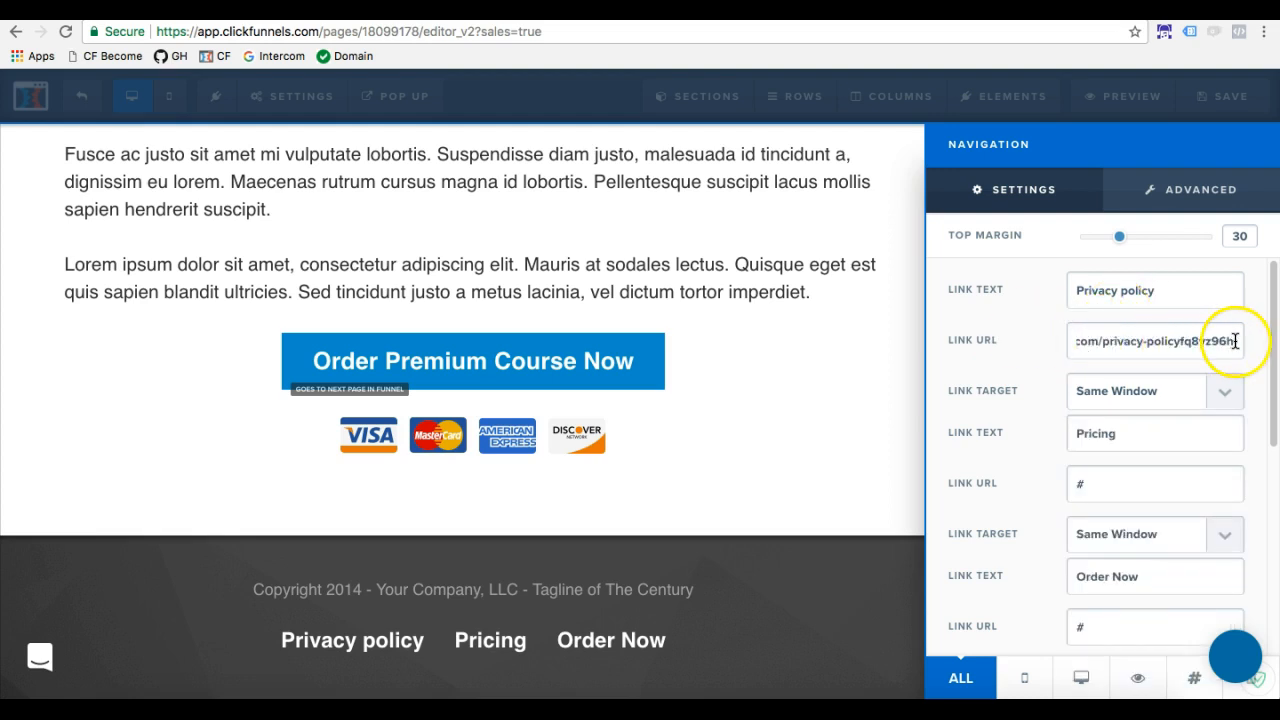
Clear the "Privacy policy" link's URL and paste the same page address again, twice over
{"action": "left_click_drag", "start_coordinate": [1236, 341], "coordinate": [997, 327]}
{"action": "key", "text": "BackSpace"}
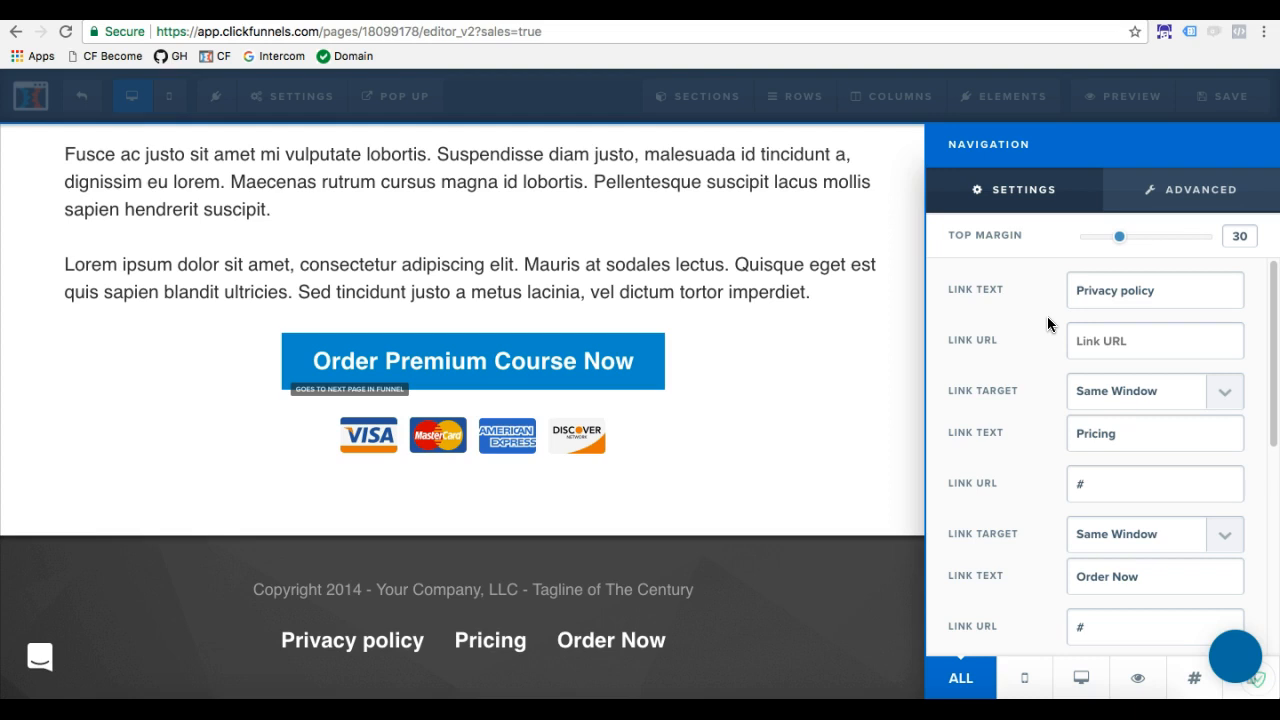
{"action": "right_click", "coordinate": [1082, 337]}
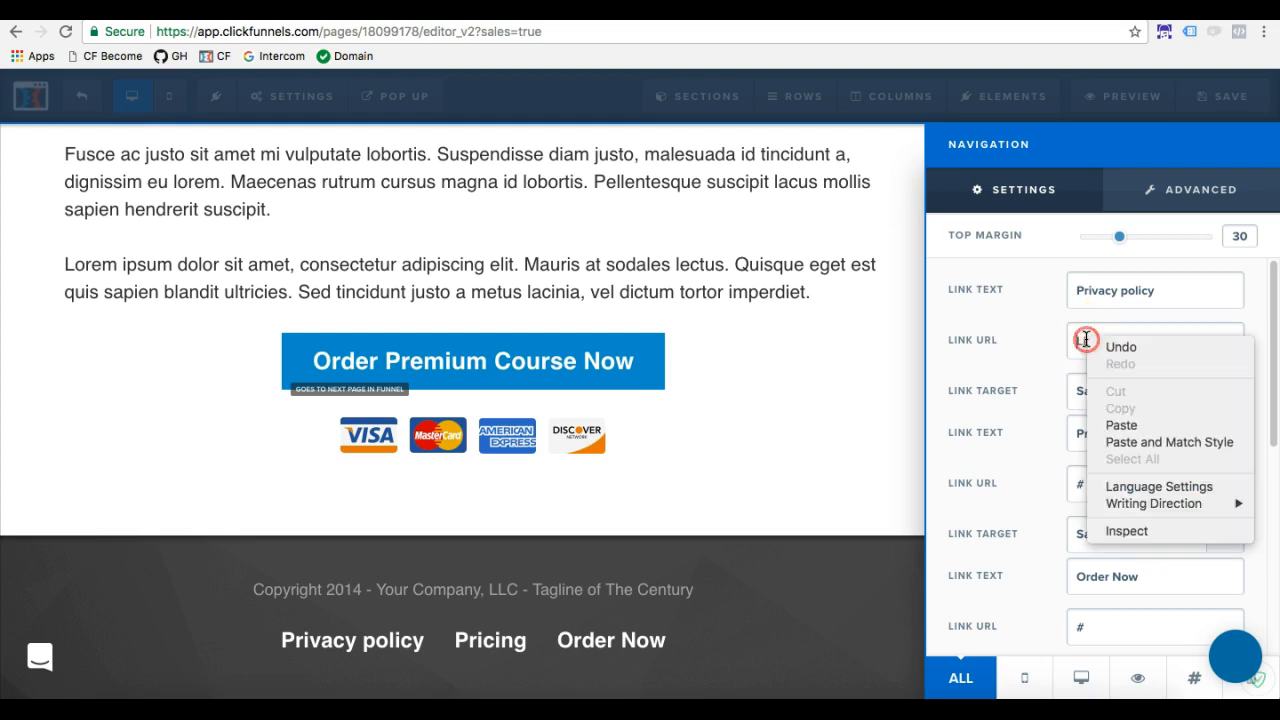
{"action": "left_click", "coordinate": [1120, 425]}
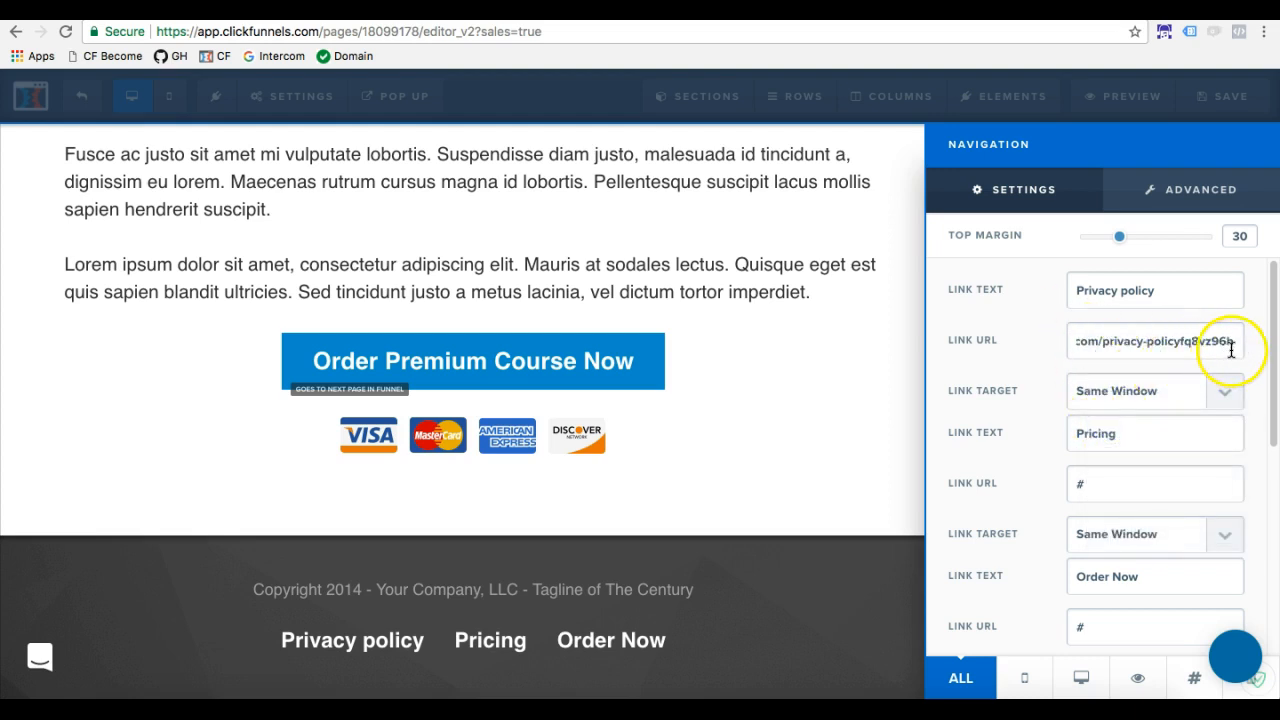
{"action": "left_click_drag", "start_coordinate": [1118, 342], "coordinate": [957, 325]}
{"action": "key", "text": "BackSpace"}
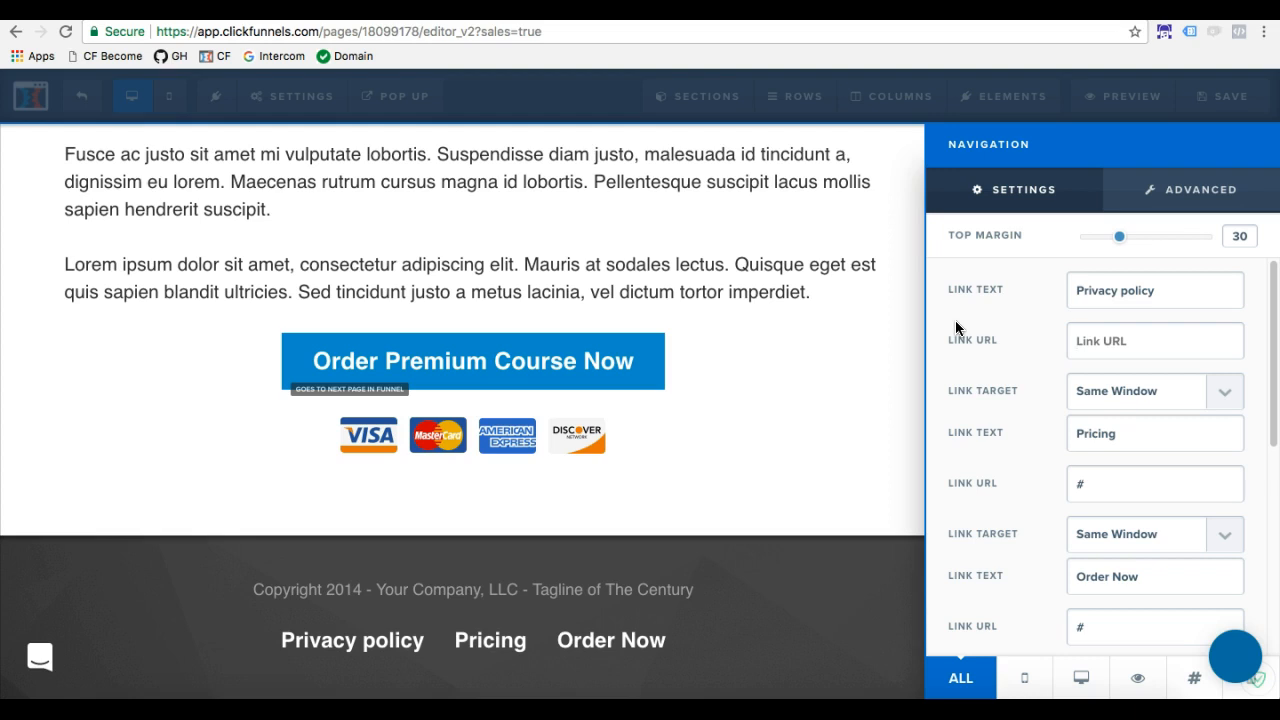
{"action": "key", "text": "super+v"}
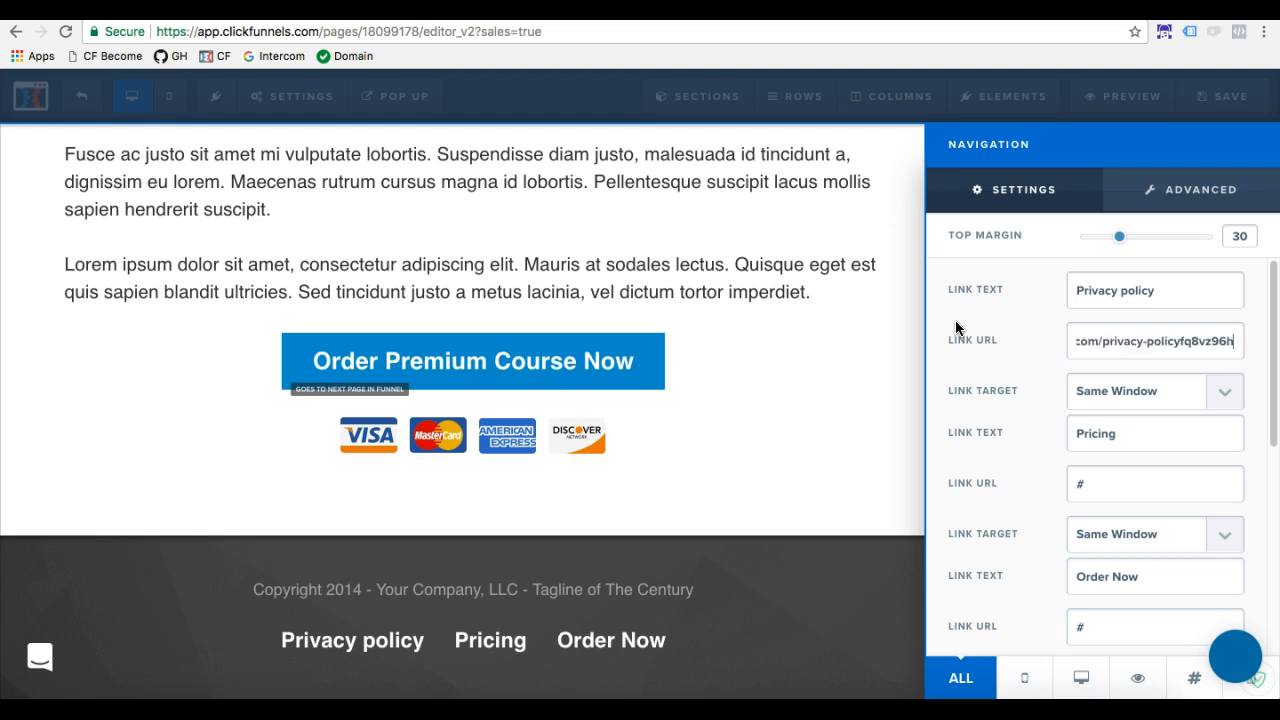
Check the "Privacy policy" link's full URL and its available link target options
{"action": "left_click_drag", "start_coordinate": [1237, 343], "coordinate": [1008, 328]}
{"action": "left_click", "coordinate": [1077, 346]}
{"action": "left_click_drag", "start_coordinate": [1099, 343], "coordinate": [1073, 345]}
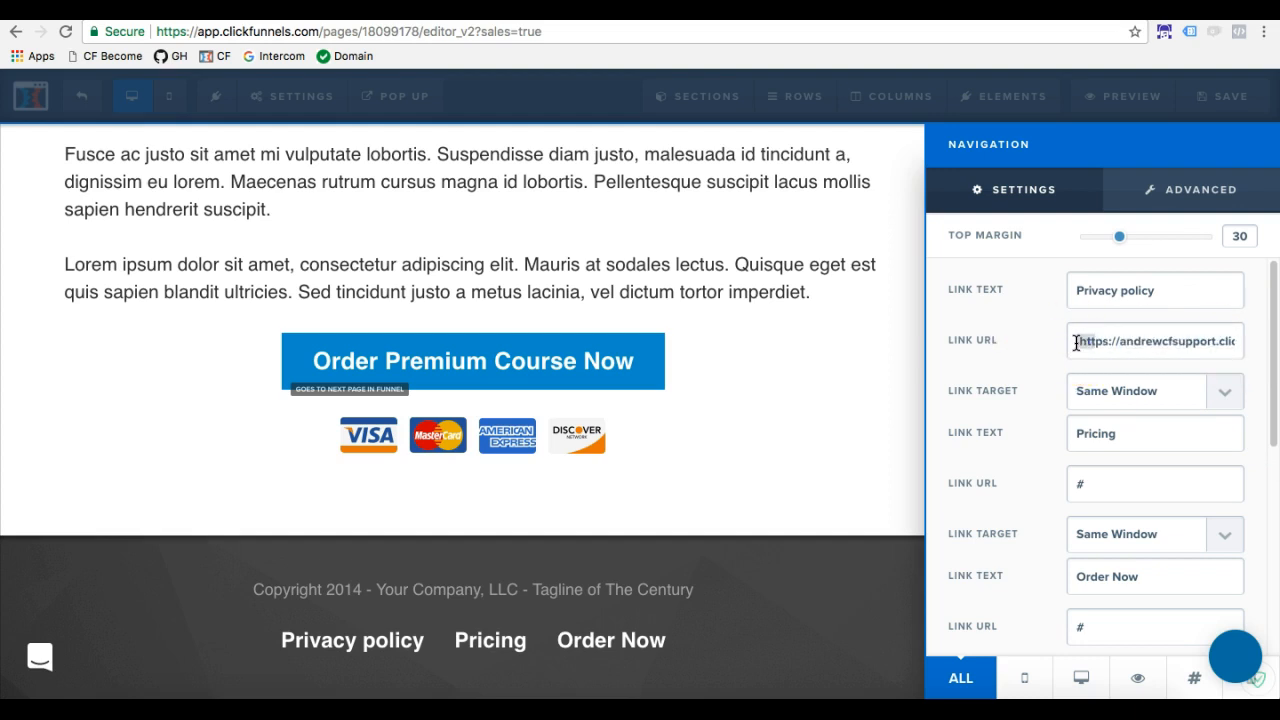
{"action": "left_click", "coordinate": [1081, 343]}
{"action": "left_click_drag", "start_coordinate": [1080, 343], "coordinate": [1275, 343]}
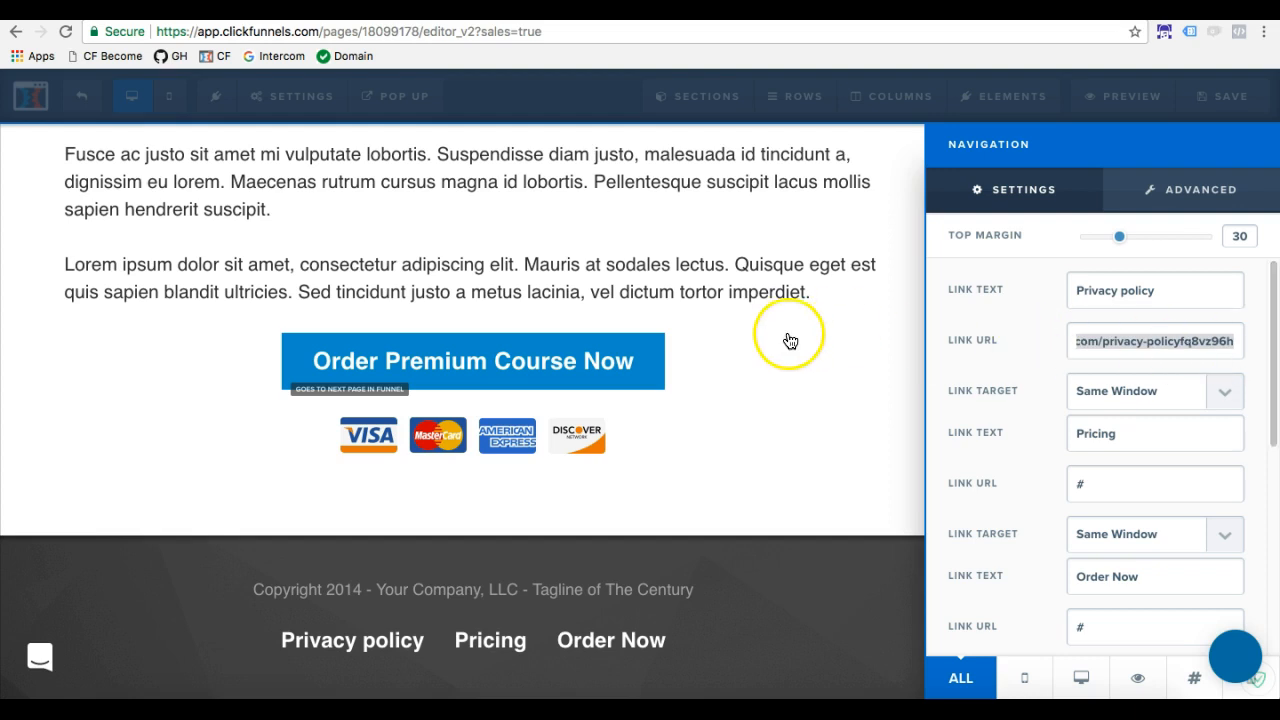
{"action": "left_click", "coordinate": [1128, 395]}
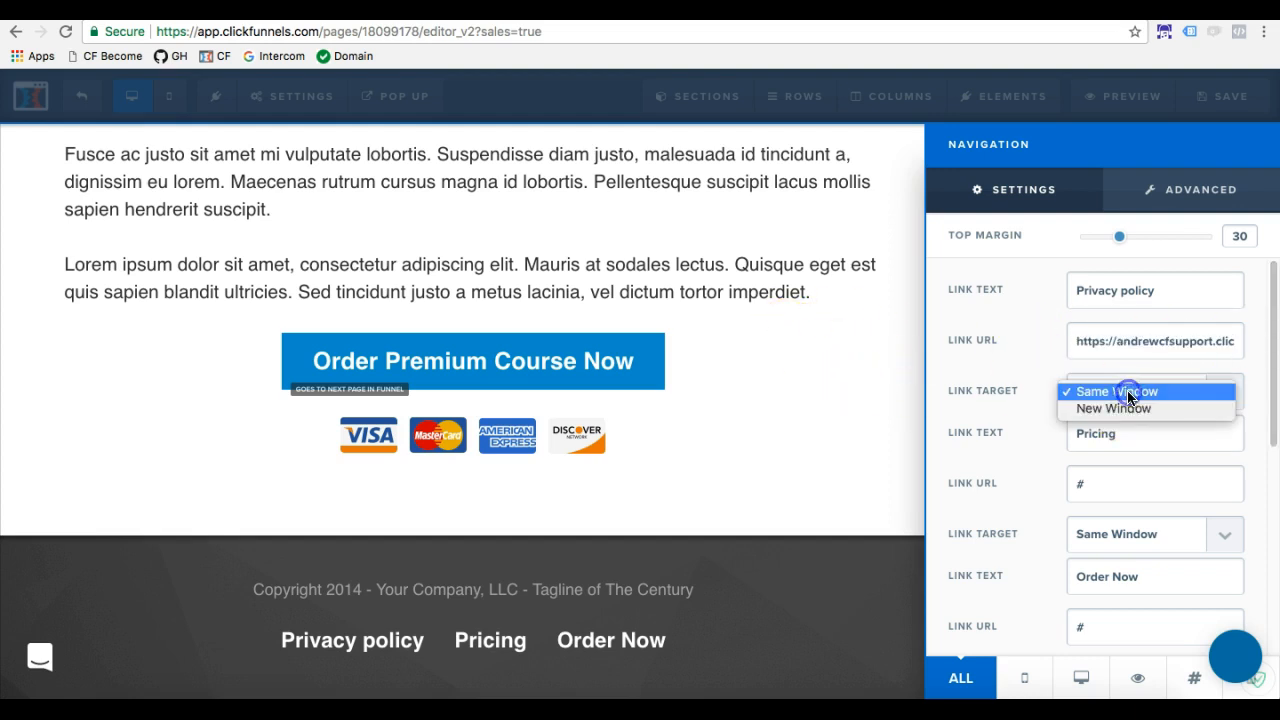
{"action": "left_click", "coordinate": [1131, 399]}
{"action": "left_click", "coordinate": [1016, 369]}
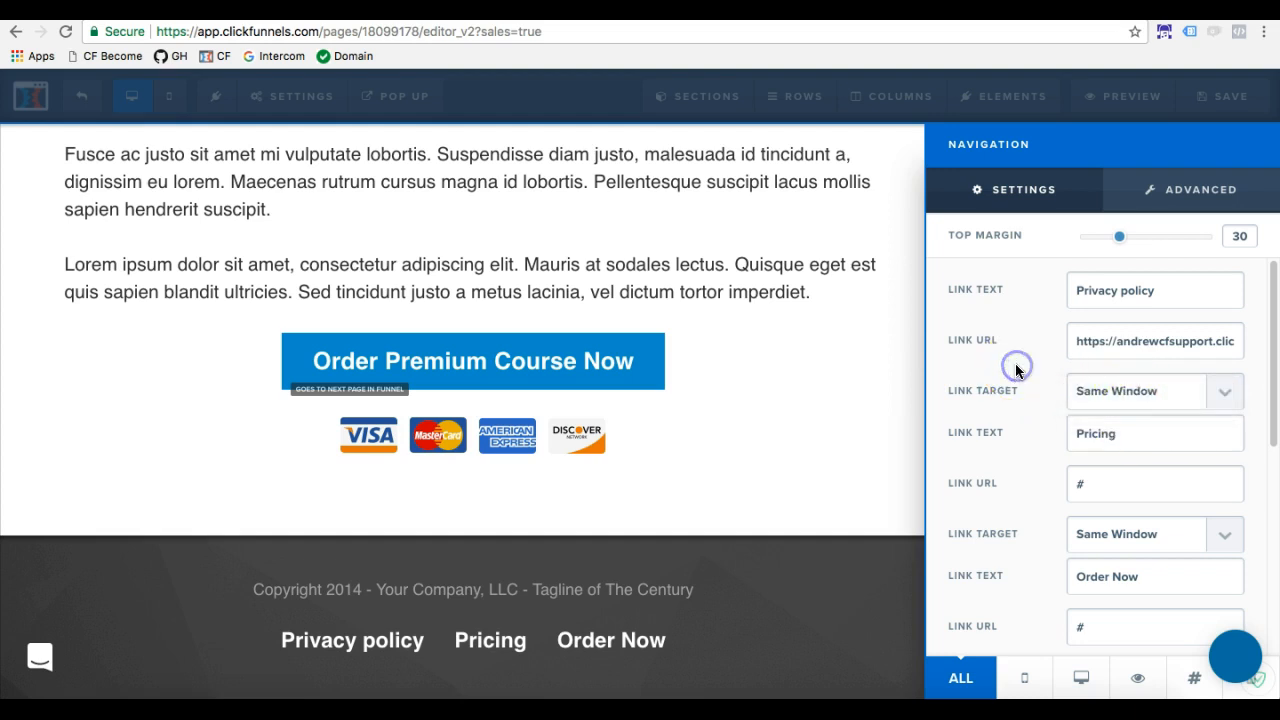
Rename the navigation's second link from "Pricing" to "About"
{"action": "left_click_drag", "start_coordinate": [1137, 437], "coordinate": [988, 411]}
{"action": "key", "text": "BackSpace"}
{"action": "type", "text": "About"}
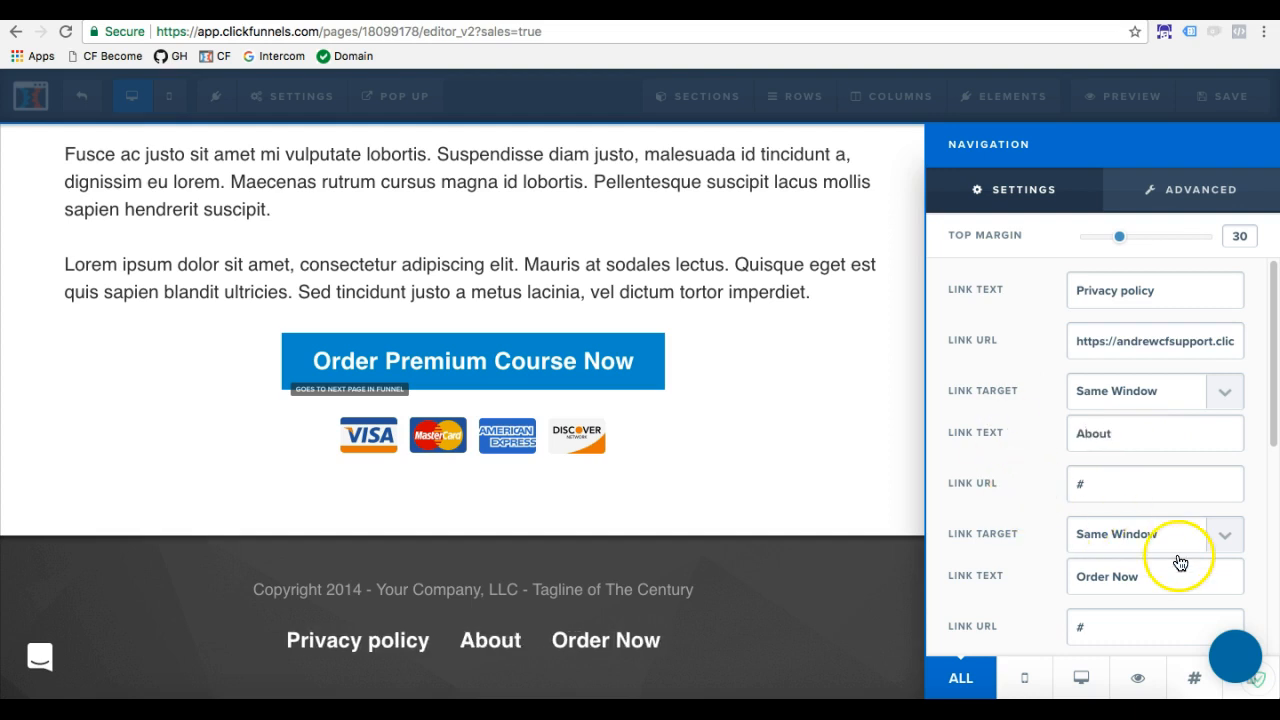
Rename the navigation's third link, "Order Now", to "Terms of Service"
{"action": "left_click_drag", "start_coordinate": [1136, 576], "coordinate": [924, 553]}
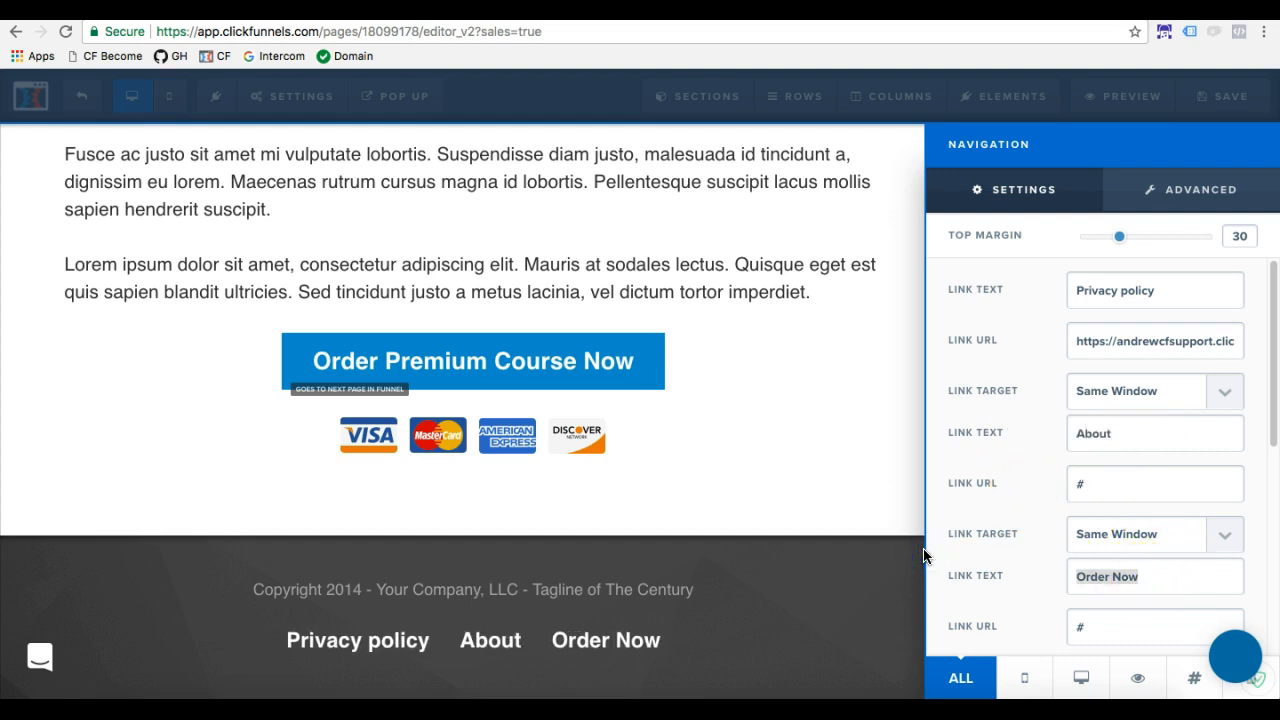
{"action": "type", "text": "ToS"}
{"action": "key", "text": "BackSpace"}
{"action": "key", "text": "BackSpace"}
{"action": "type", "text": "erms of Service"}
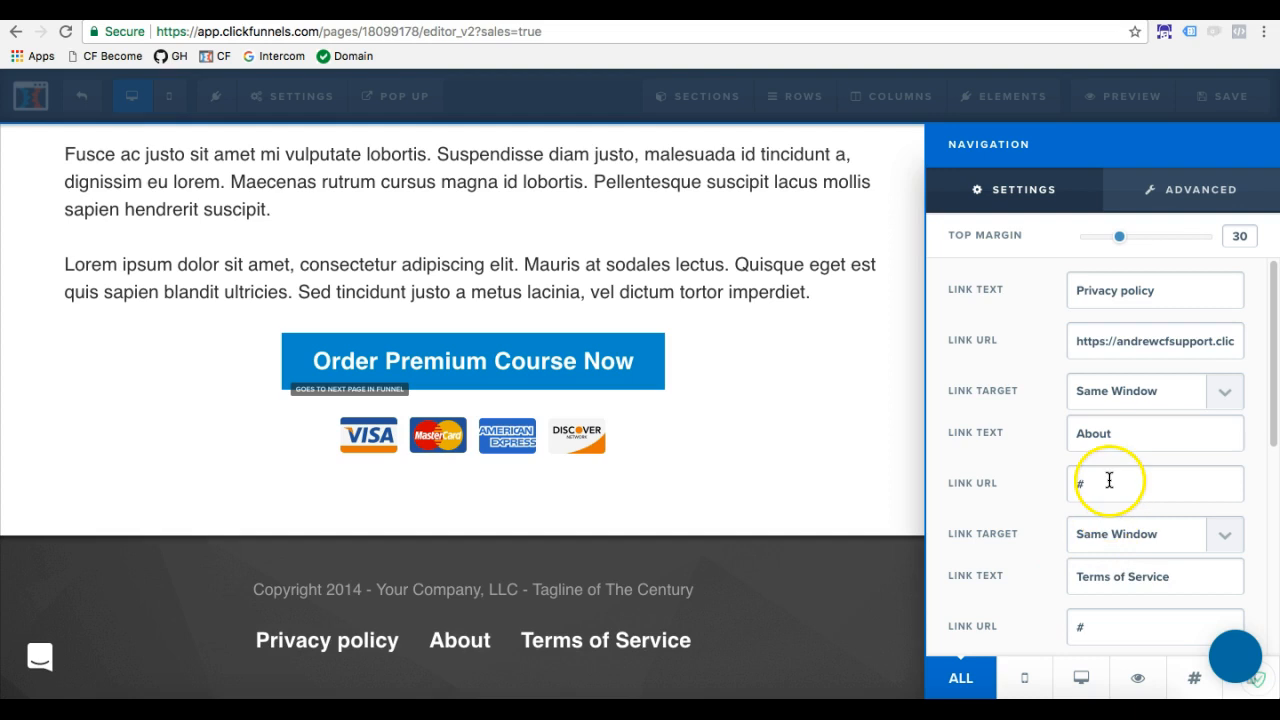
Clear the placeholder URL of the "About" link and close the navigation settings
{"action": "left_click", "coordinate": [1109, 481]}
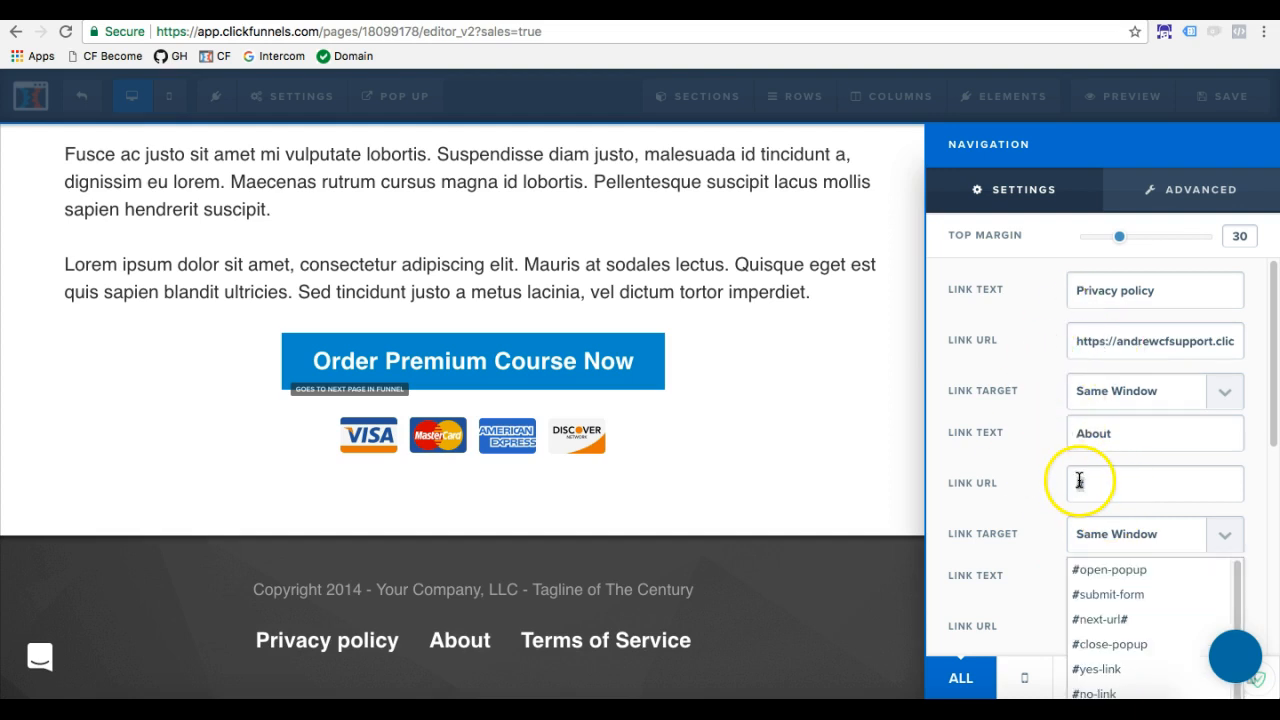
{"action": "key", "text": "BackSpace"}
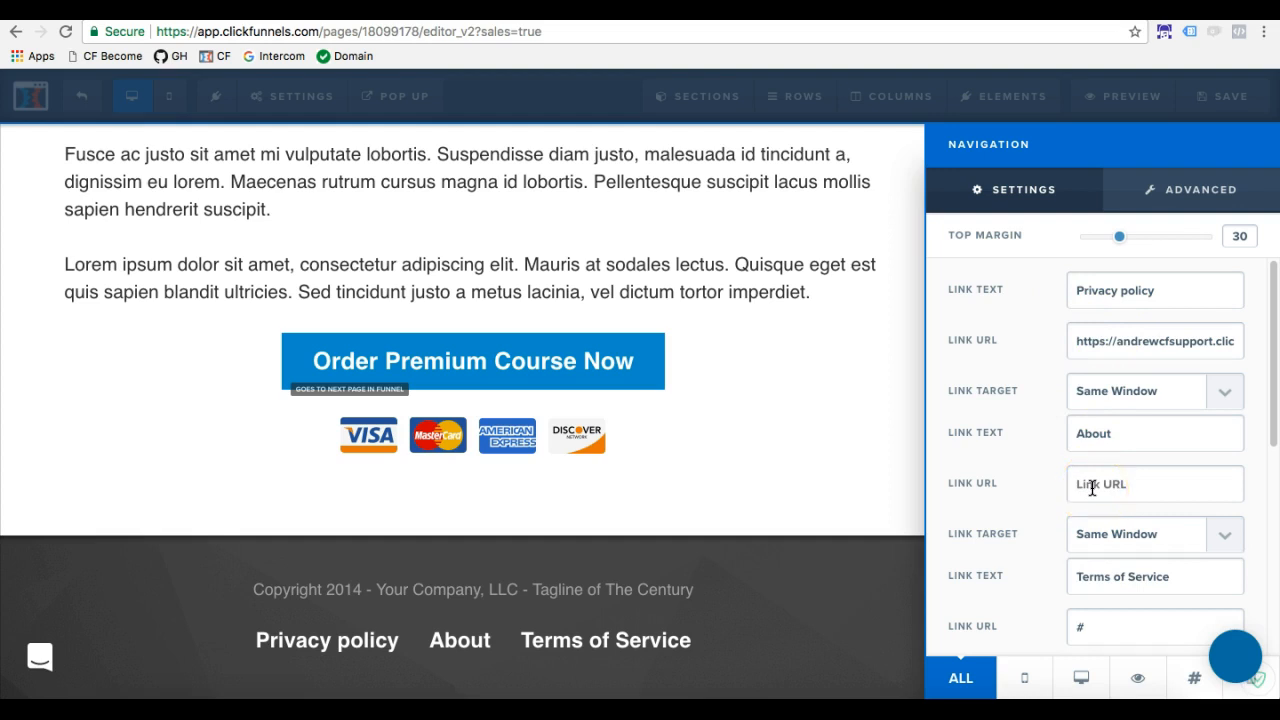
{"action": "scroll", "coordinate": [1088, 515], "scroll_direction": "down", "scroll_amount": 1}
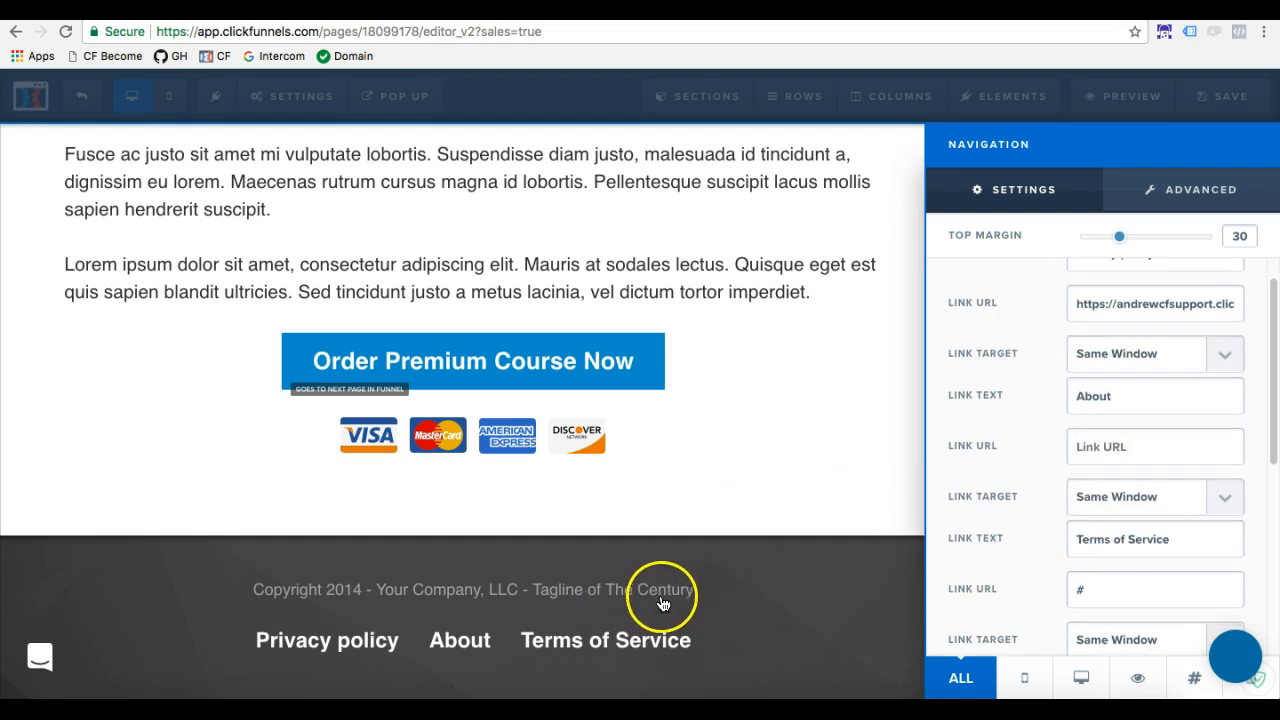
{"action": "left_click", "coordinate": [711, 592]}
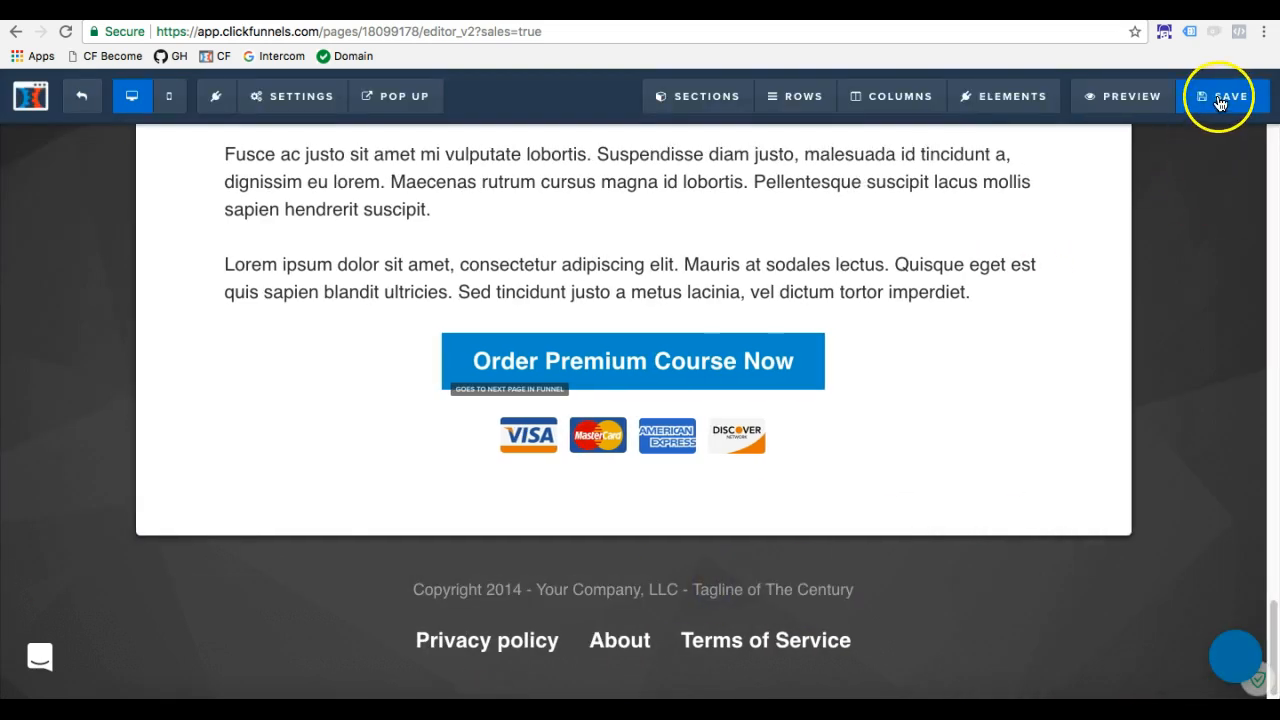
Add a sub-headline element directly below the footer navigation
{"action": "scroll", "coordinate": [651, 563], "scroll_direction": "down", "scroll_amount": 1}
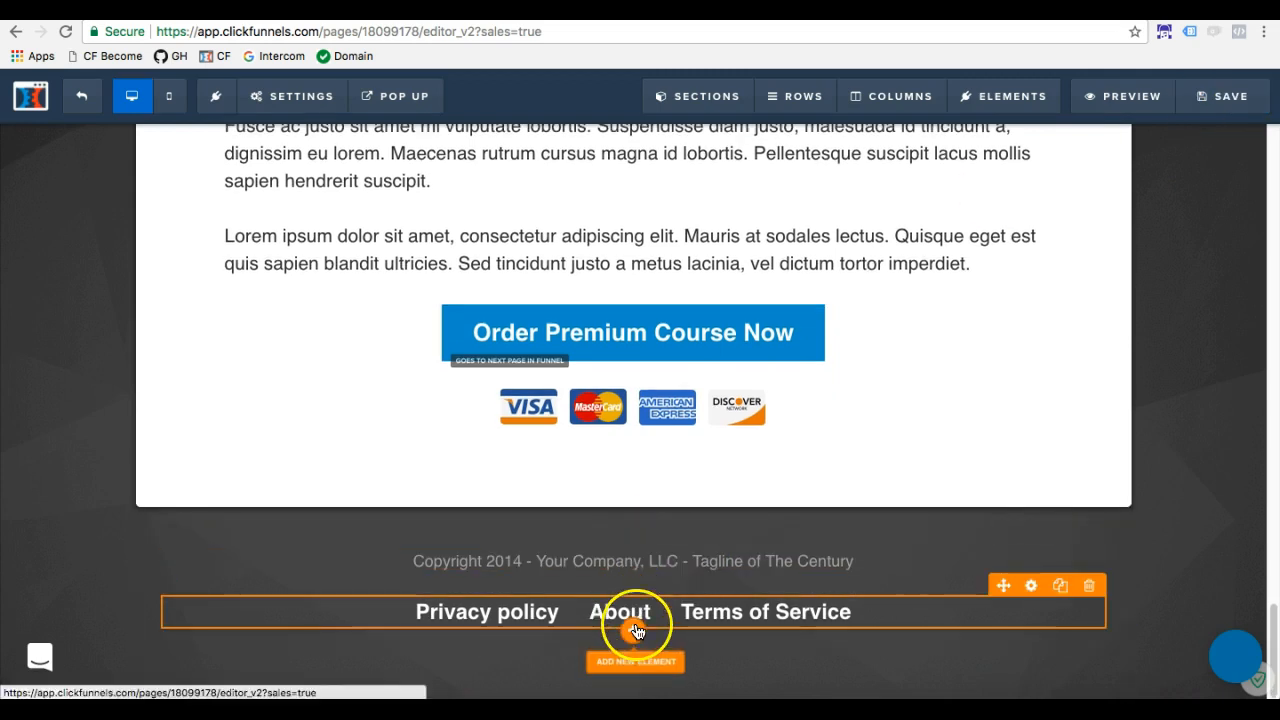
{"action": "left_click", "coordinate": [636, 631]}
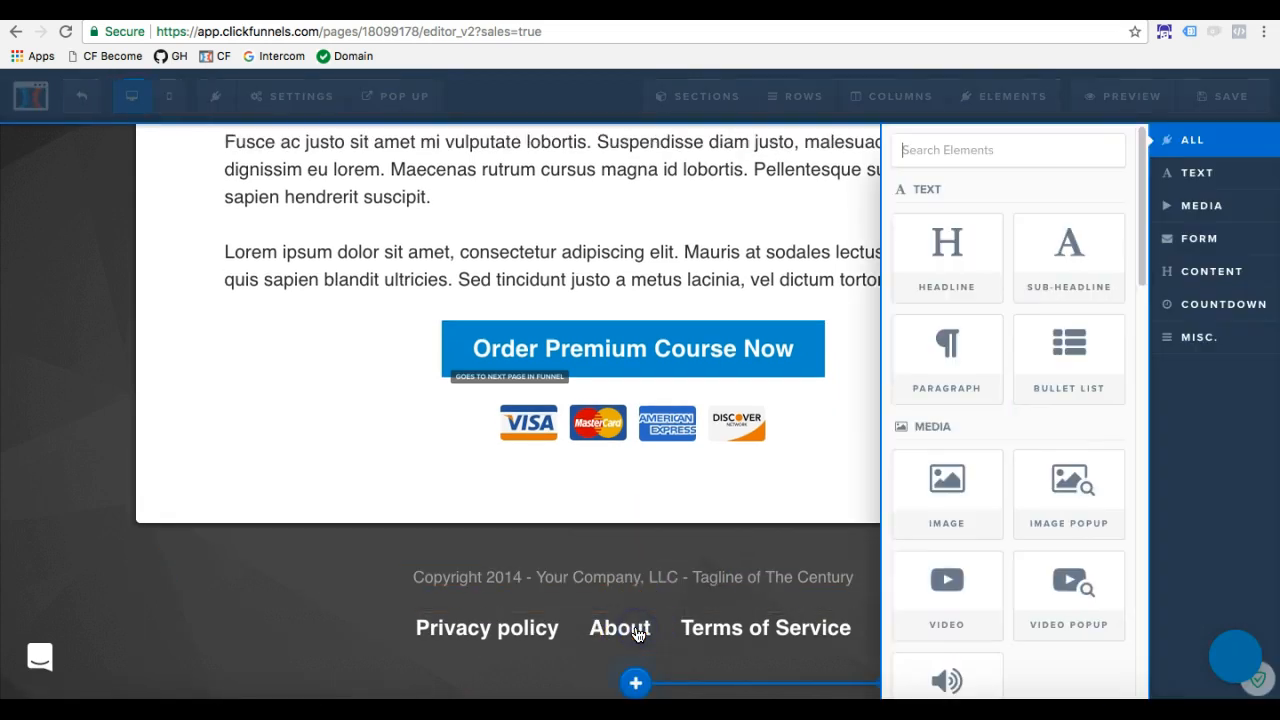
{"action": "left_click", "coordinate": [1070, 272]}
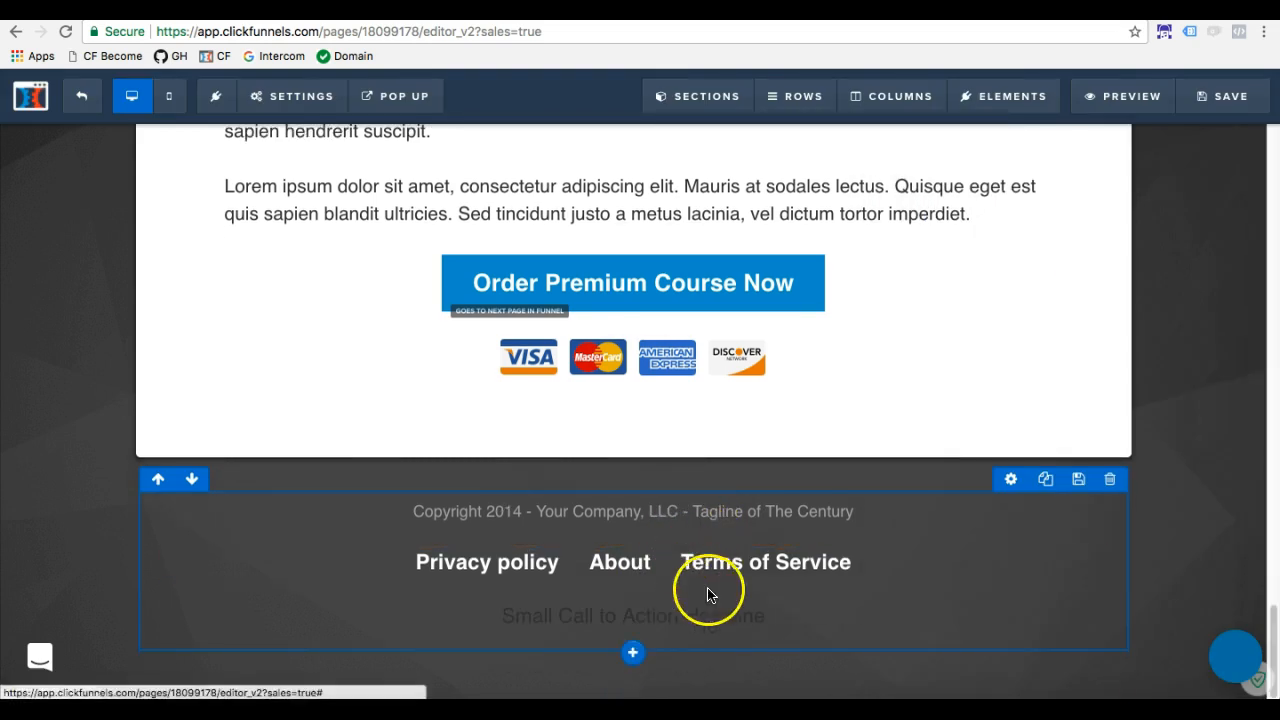
Set the new footer sub-headline's text color to the near-white #fafafa and close its settings
{"action": "mouse_move", "coordinate": [919, 619]}
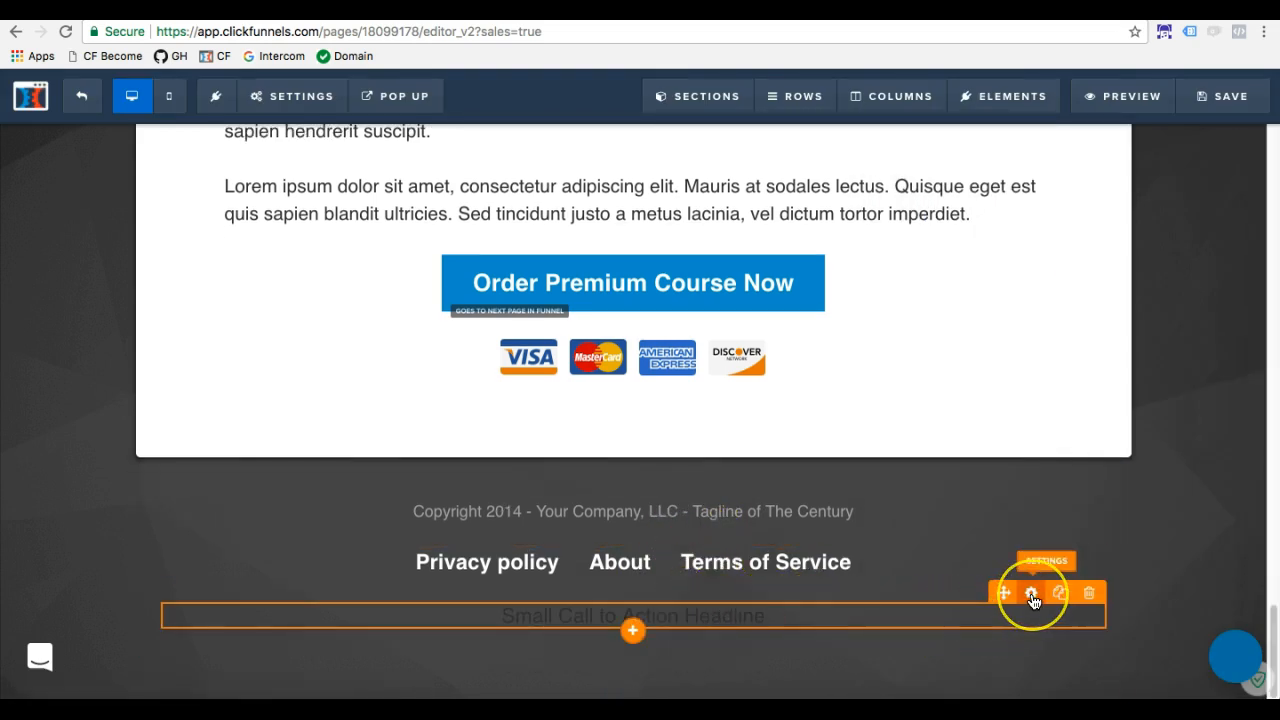
{"action": "left_click", "coordinate": [1033, 596]}
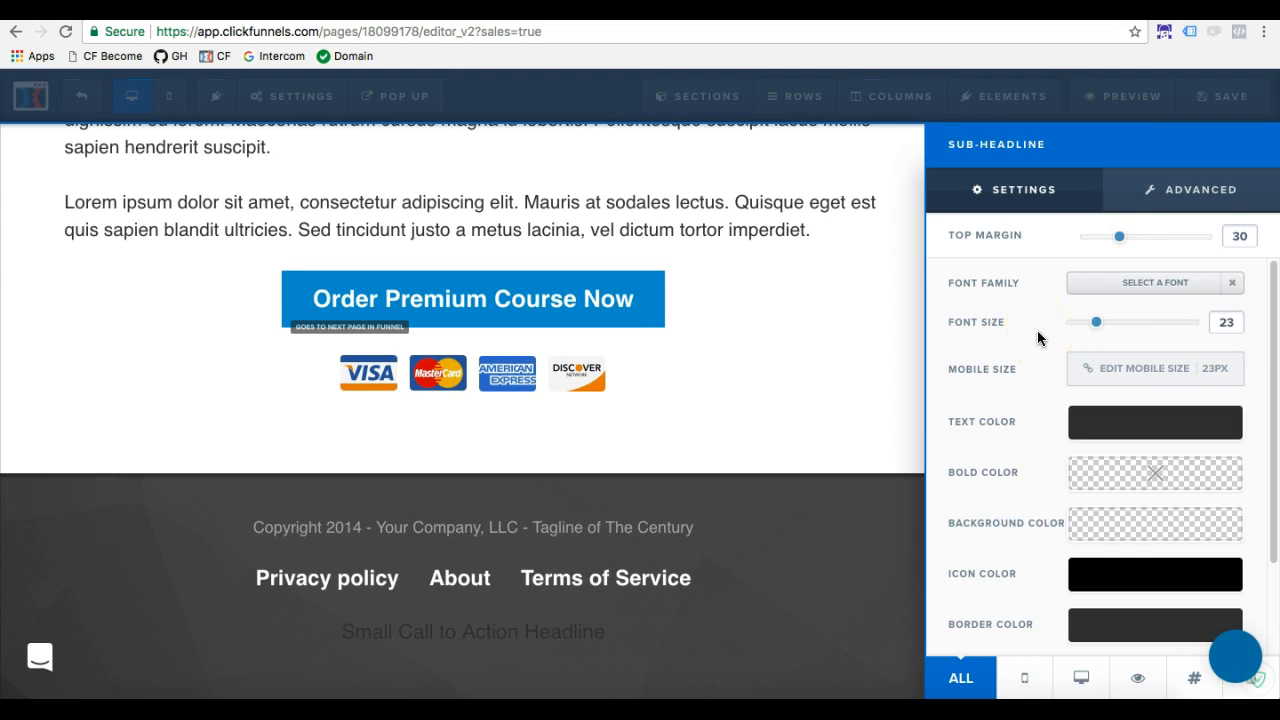
{"action": "scroll", "coordinate": [1037, 338], "scroll_direction": "down", "scroll_amount": 3}
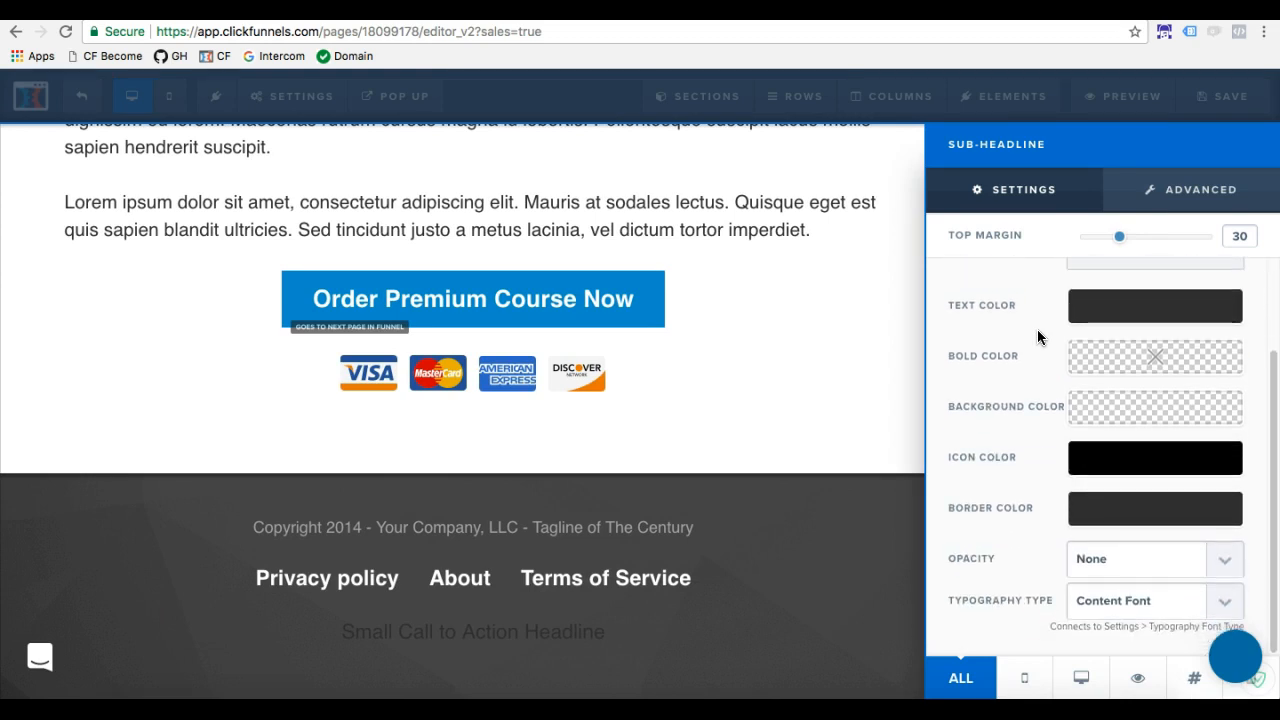
{"action": "scroll", "coordinate": [1036, 464], "scroll_direction": "up", "scroll_amount": 3}
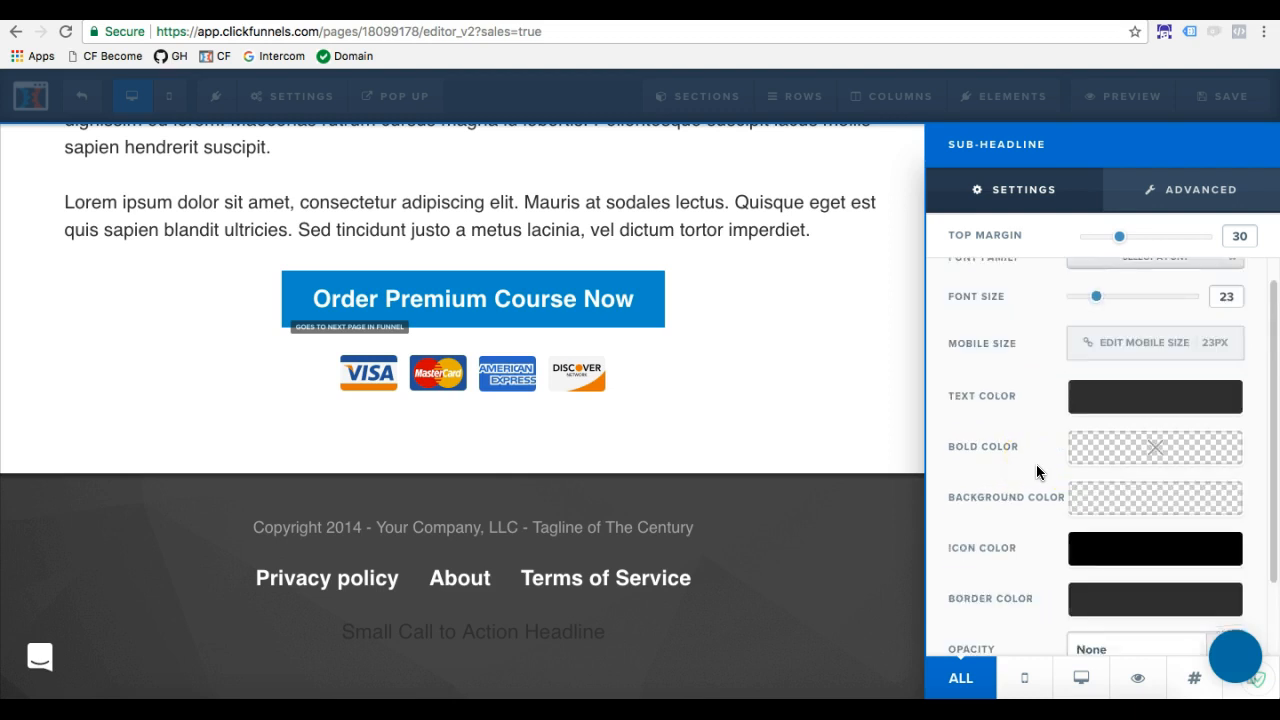
{"action": "scroll", "coordinate": [1032, 437], "scroll_direction": "down", "scroll_amount": 1}
{"action": "scroll", "coordinate": [1032, 437], "scroll_direction": "up", "scroll_amount": 1}
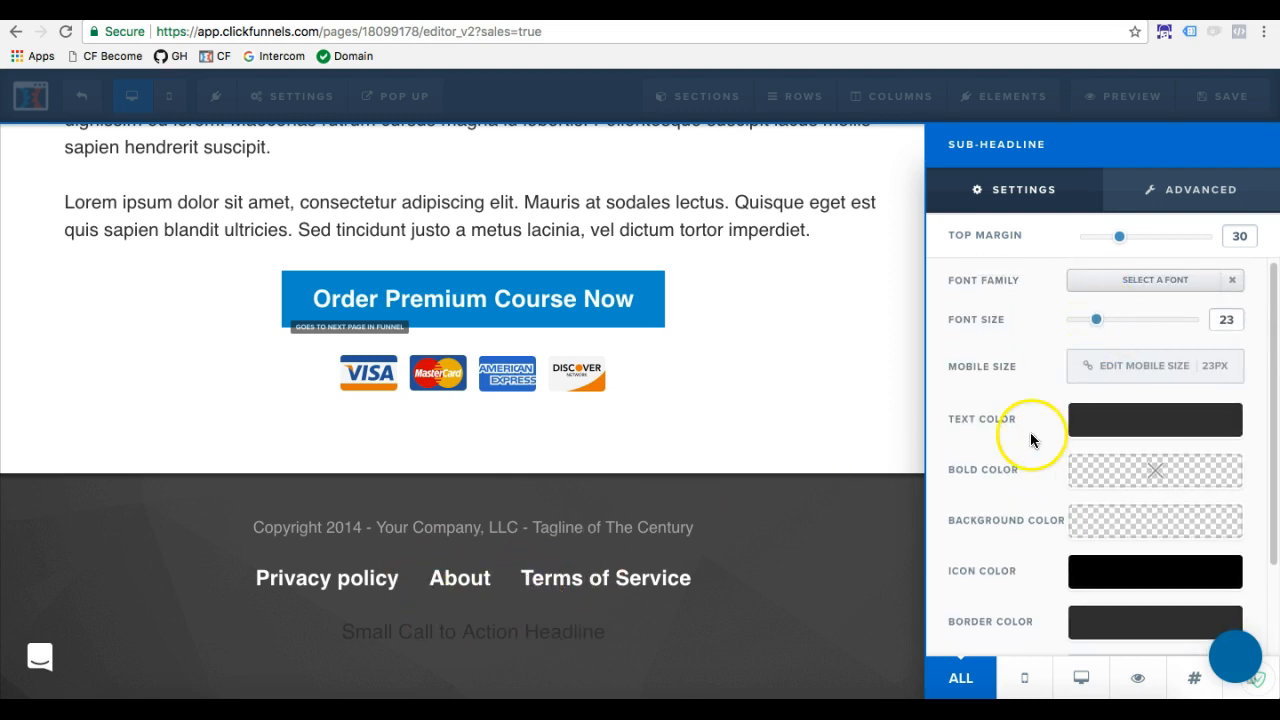
{"action": "scroll", "coordinate": [1033, 410], "scroll_direction": "down", "scroll_amount": 2}
{"action": "scroll", "coordinate": [1130, 480], "scroll_direction": "down", "scroll_amount": 2}
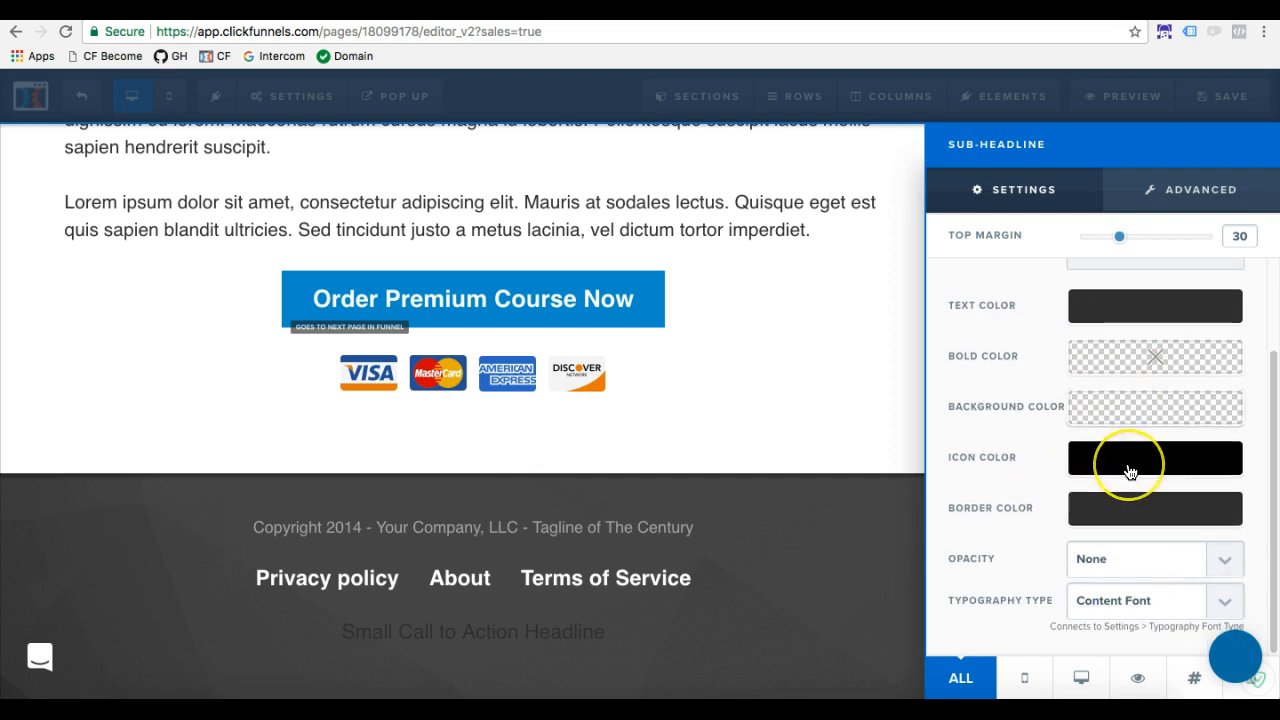
{"action": "scroll", "coordinate": [1130, 472], "scroll_direction": "up", "scroll_amount": 3}
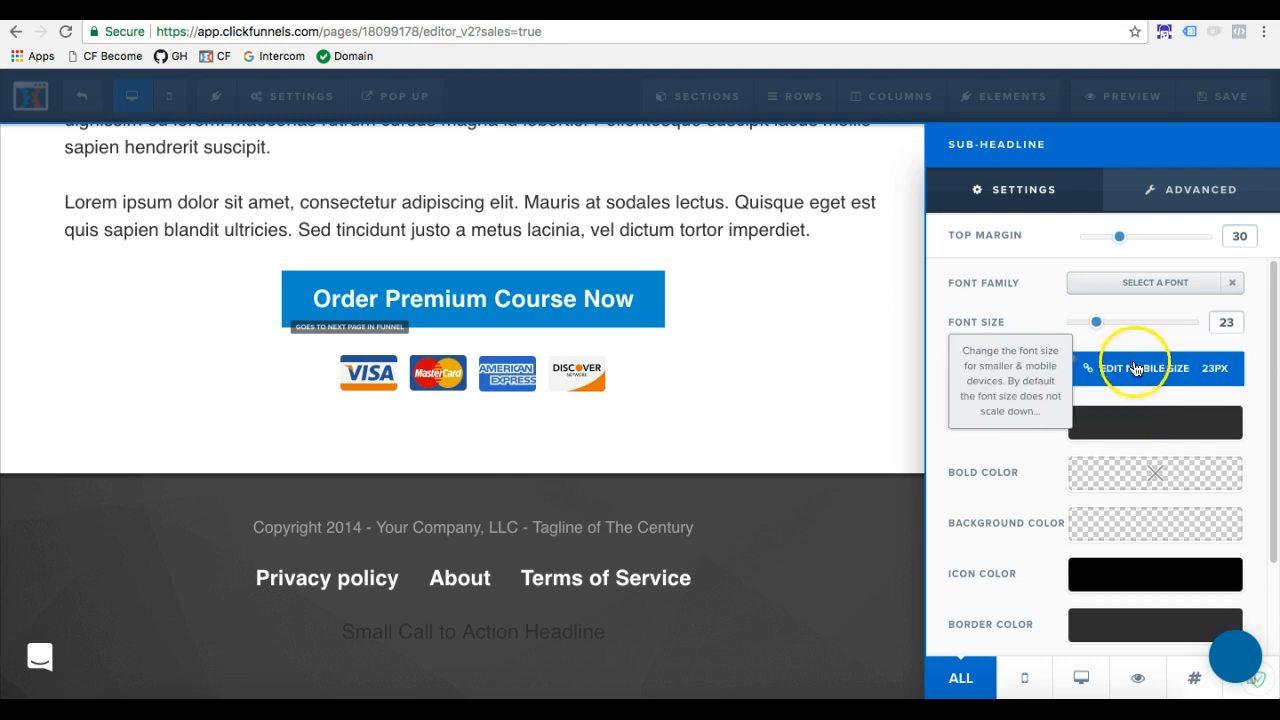
{"action": "left_click", "coordinate": [1135, 431]}
{"action": "left_click", "coordinate": [1093, 458]}
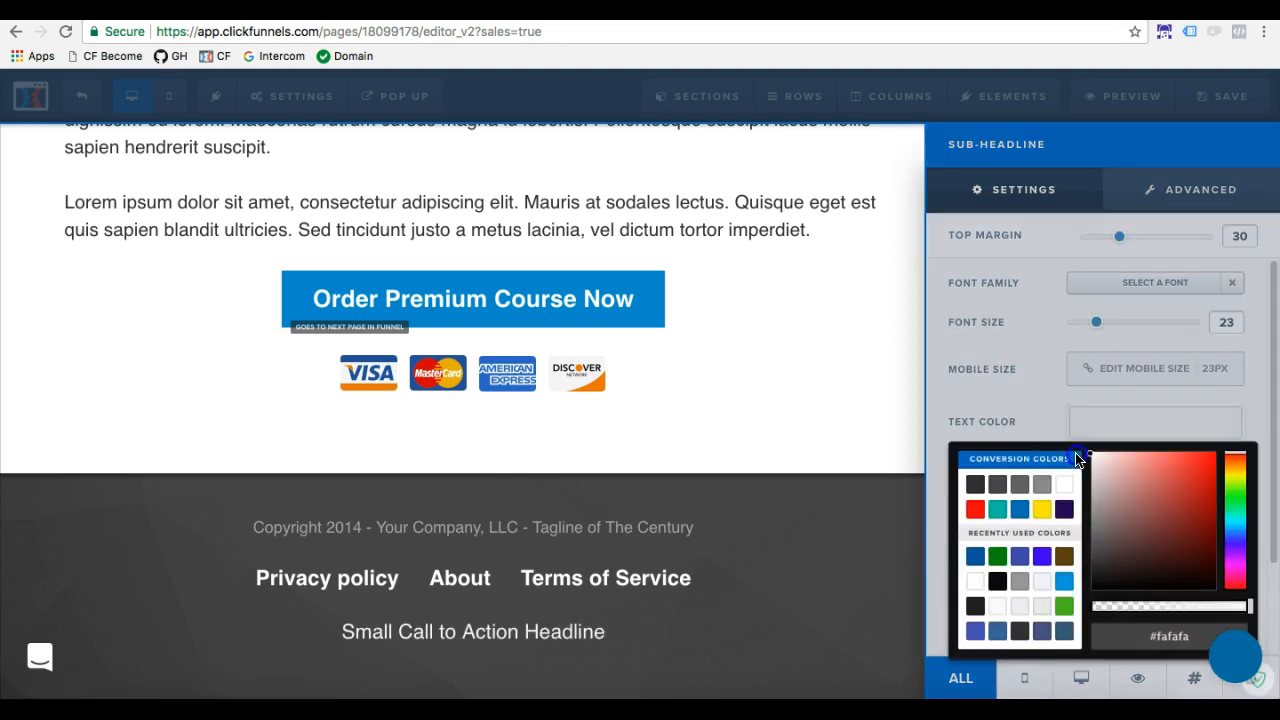
{"action": "left_click", "coordinate": [778, 521]}
Replace the sub-headline's placeholder text with "Privacy policy"
{"action": "left_click", "coordinate": [631, 631]}
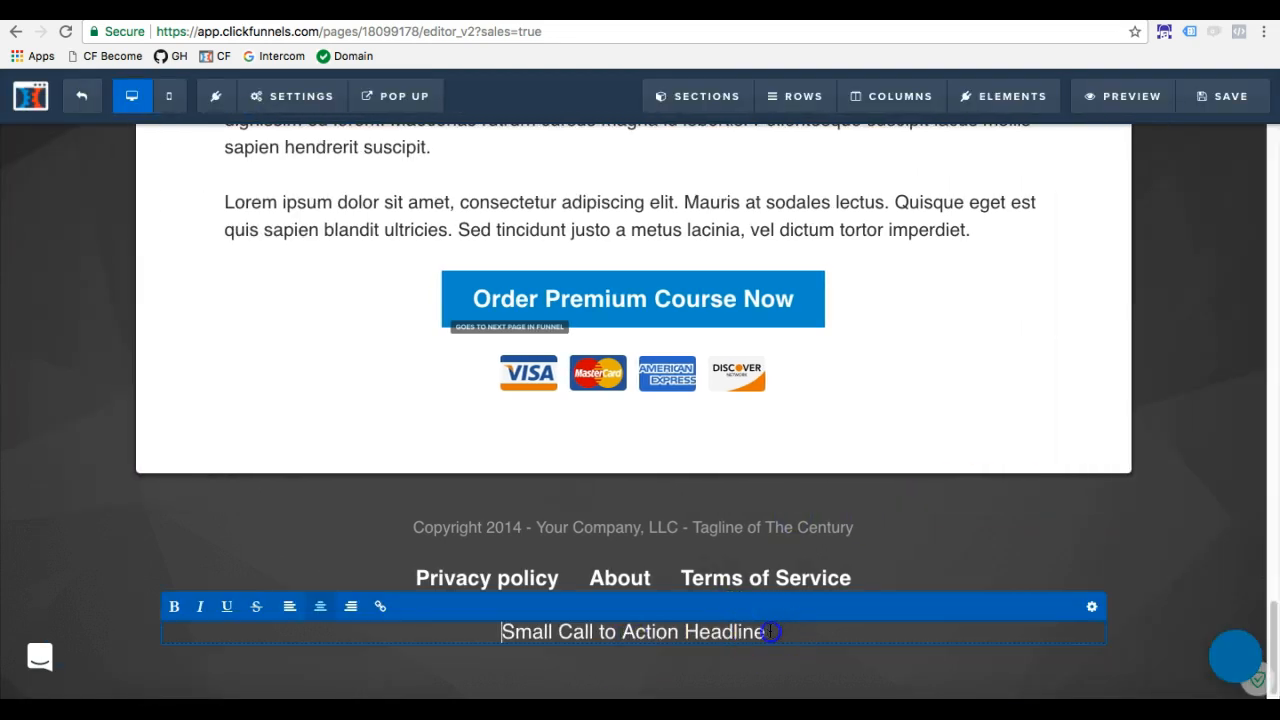
{"action": "left_click_drag", "start_coordinate": [766, 631], "coordinate": [518, 622]}
{"action": "left_click", "coordinate": [530, 633]}
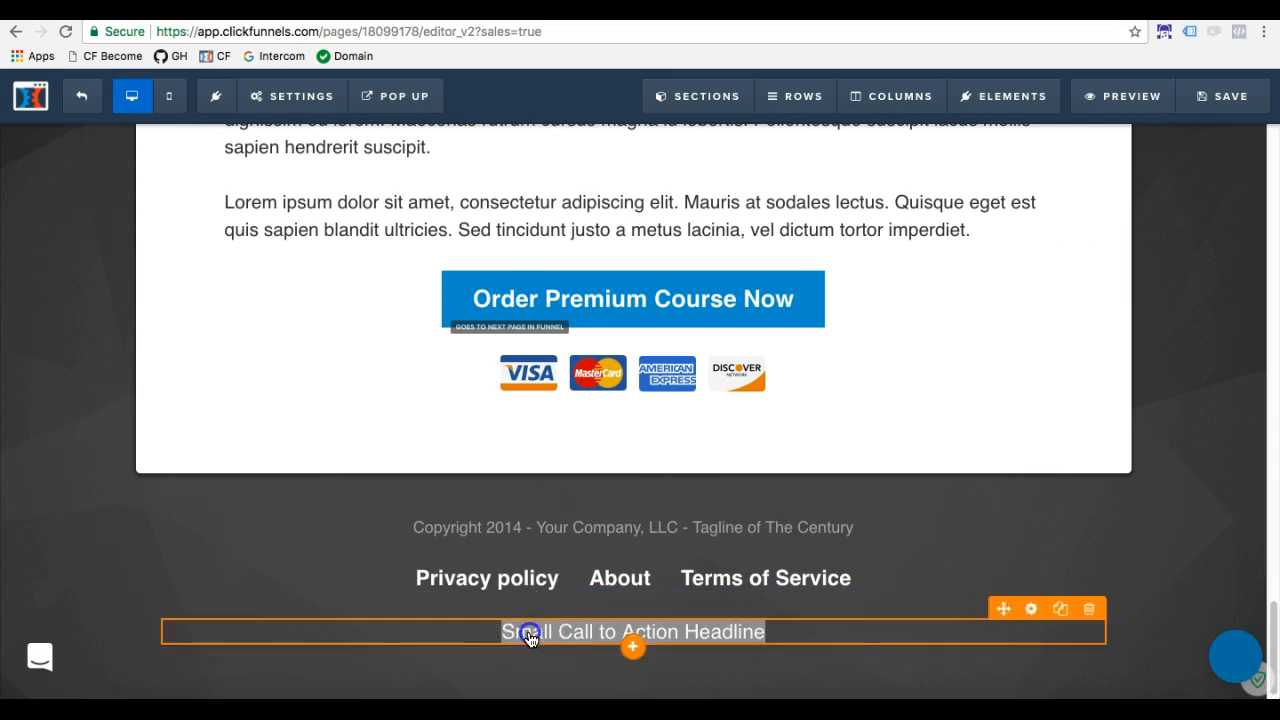
{"action": "type", "text": "Privacy po"}
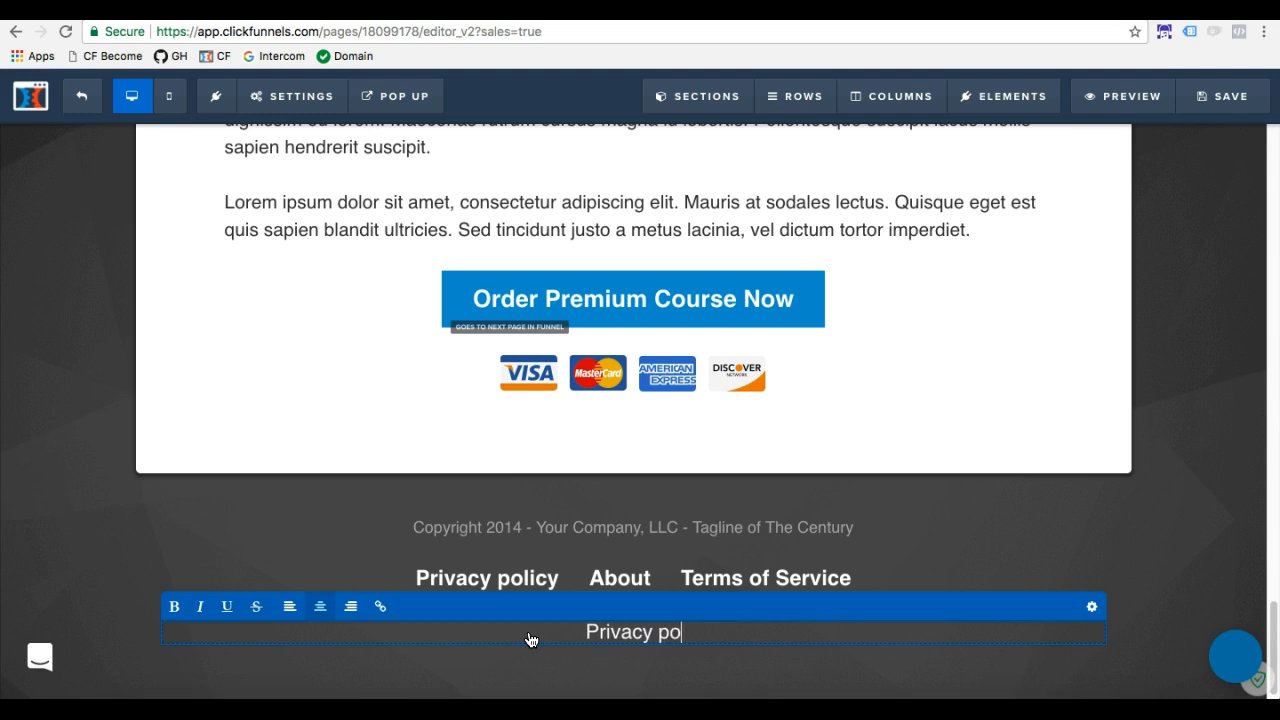
{"action": "type", "text": "licy"}
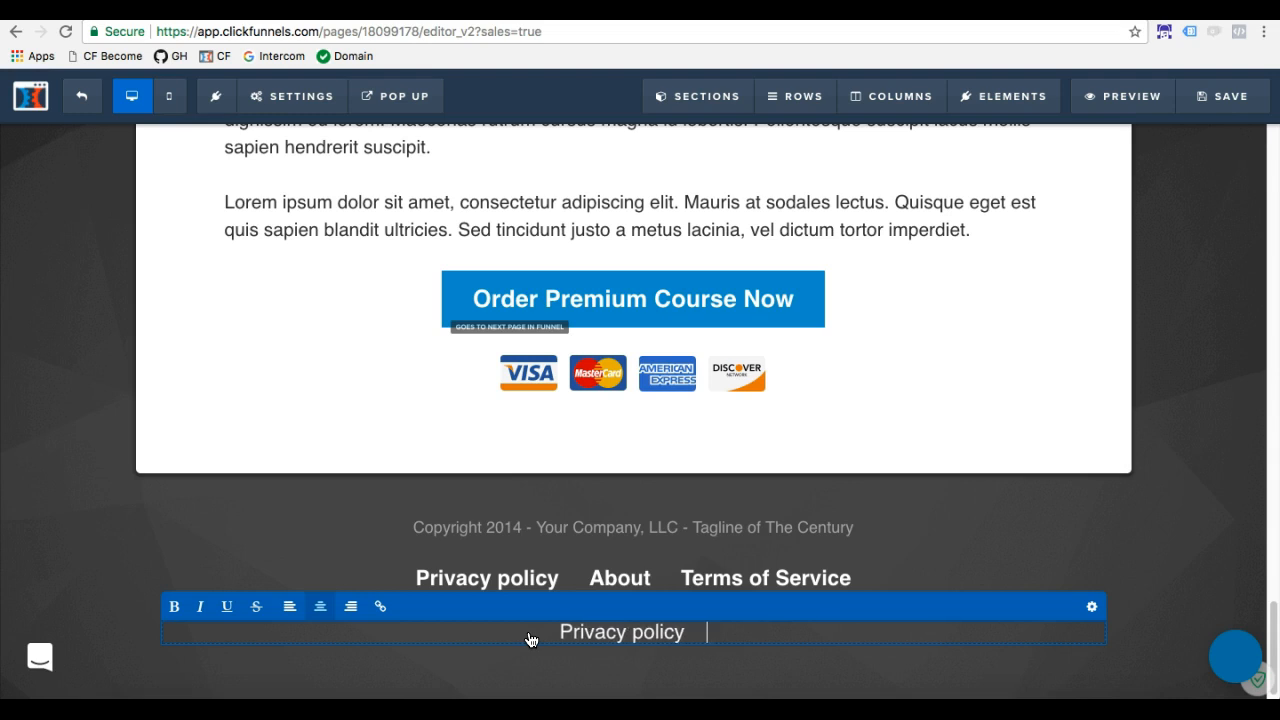
Append "About" and "Terms of Service" after "Privacy policy" in the sub-headline, separated by wide gaps of spaces
{"action": "left_click_drag", "start_coordinate": [731, 632], "coordinate": [696, 635]}
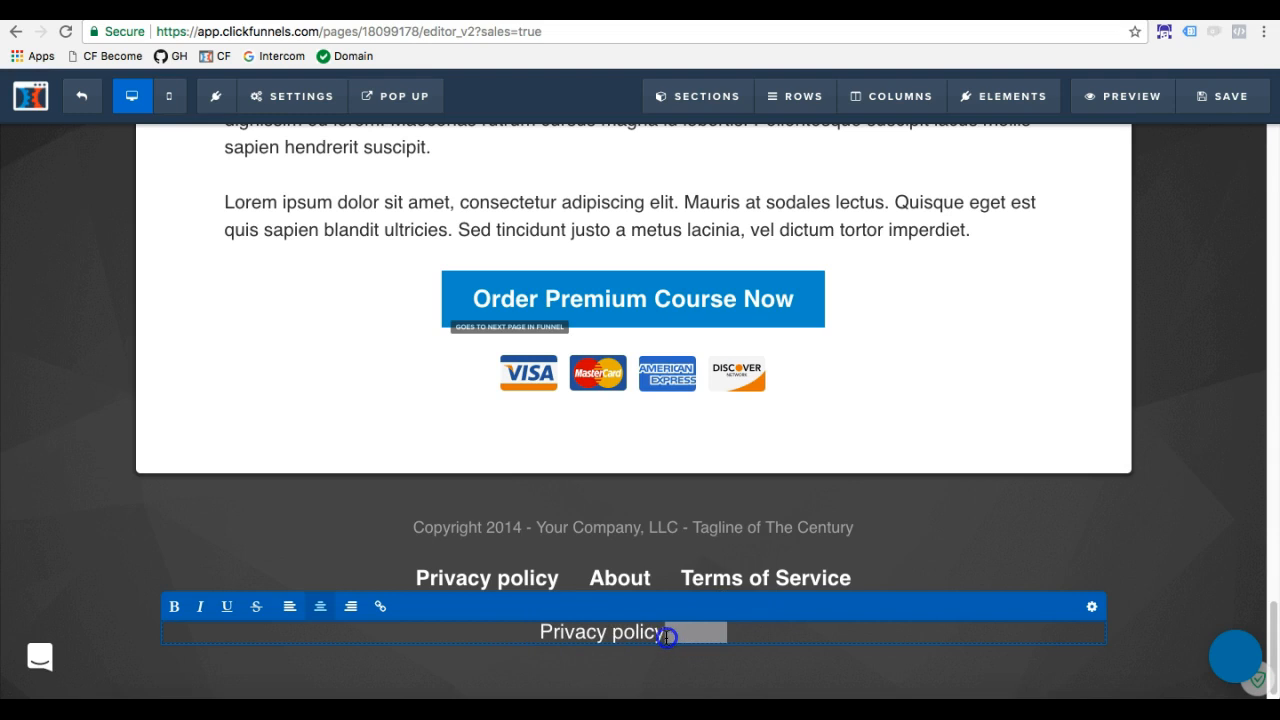
{"action": "left_click", "coordinate": [721, 632]}
{"action": "type", "text": "About "}
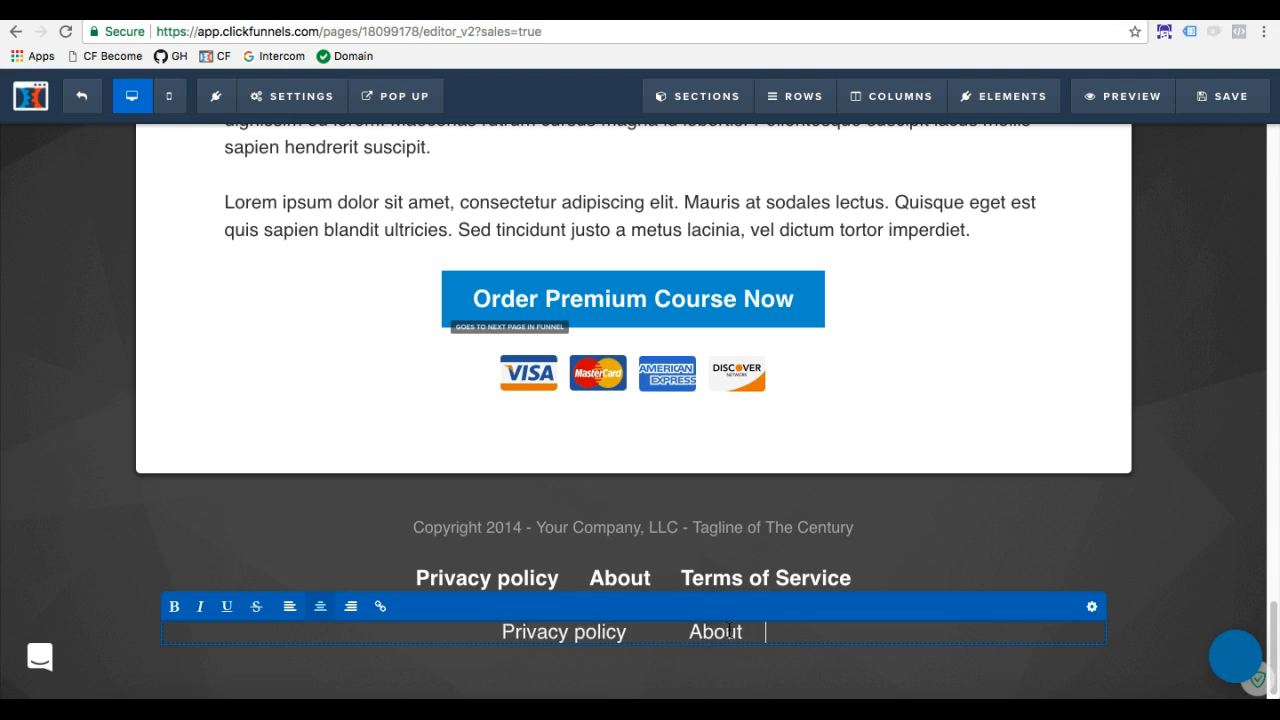
{"action": "type", "text": "                T"}
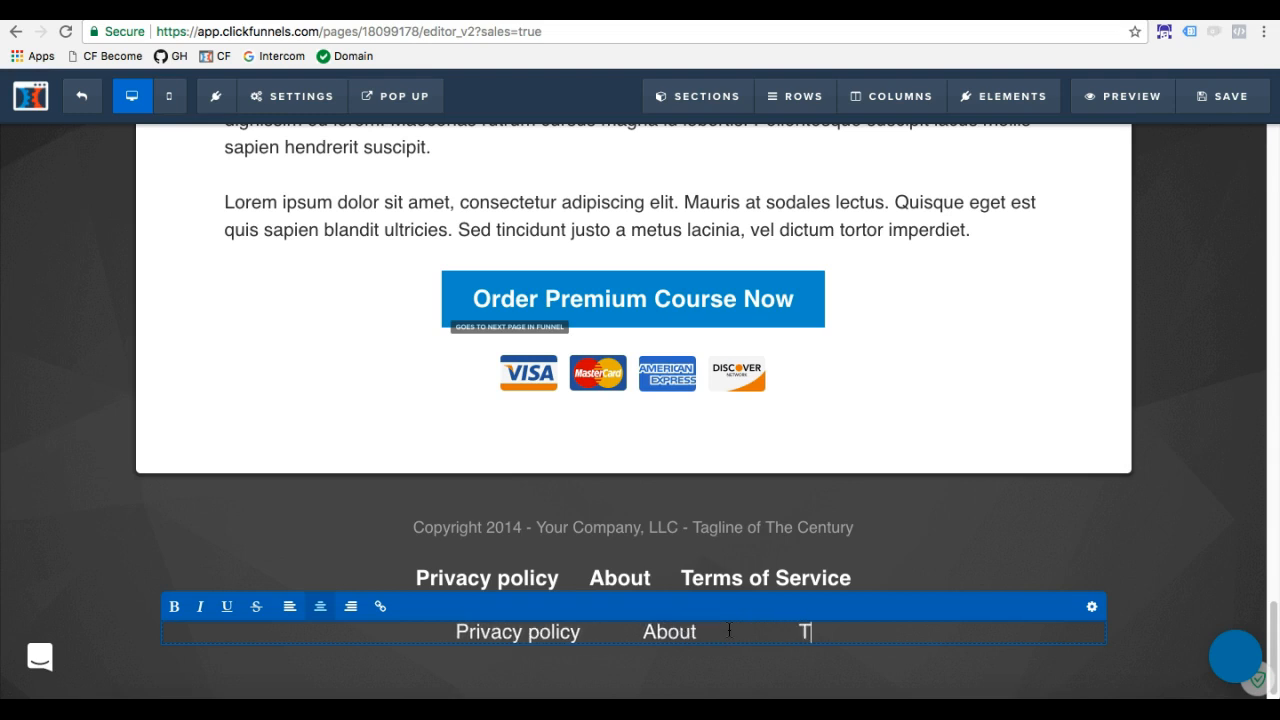
{"action": "type", "text": "erms of"}
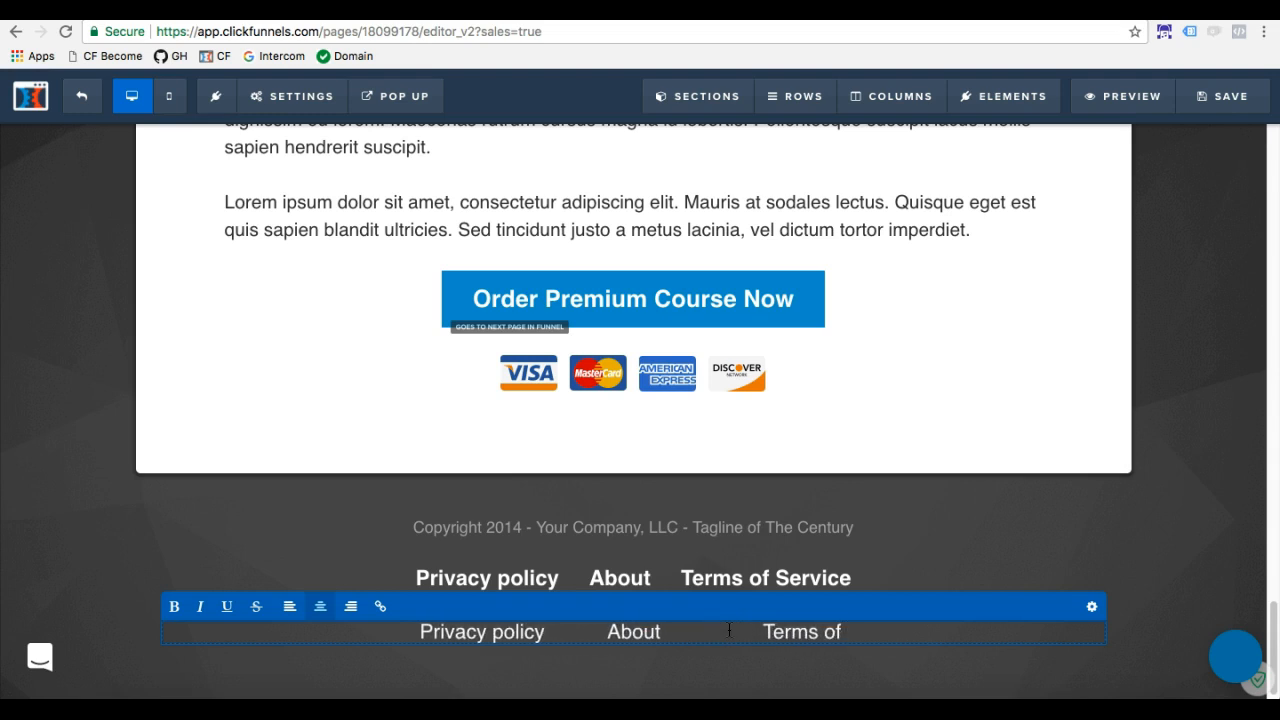
{"action": "type", "text": " Serice"}
{"action": "key", "text": "BackSpace"}
{"action": "key", "text": "BackSpace"}
{"action": "key", "text": "BackSpace"}
{"action": "type", "text": "vice"}
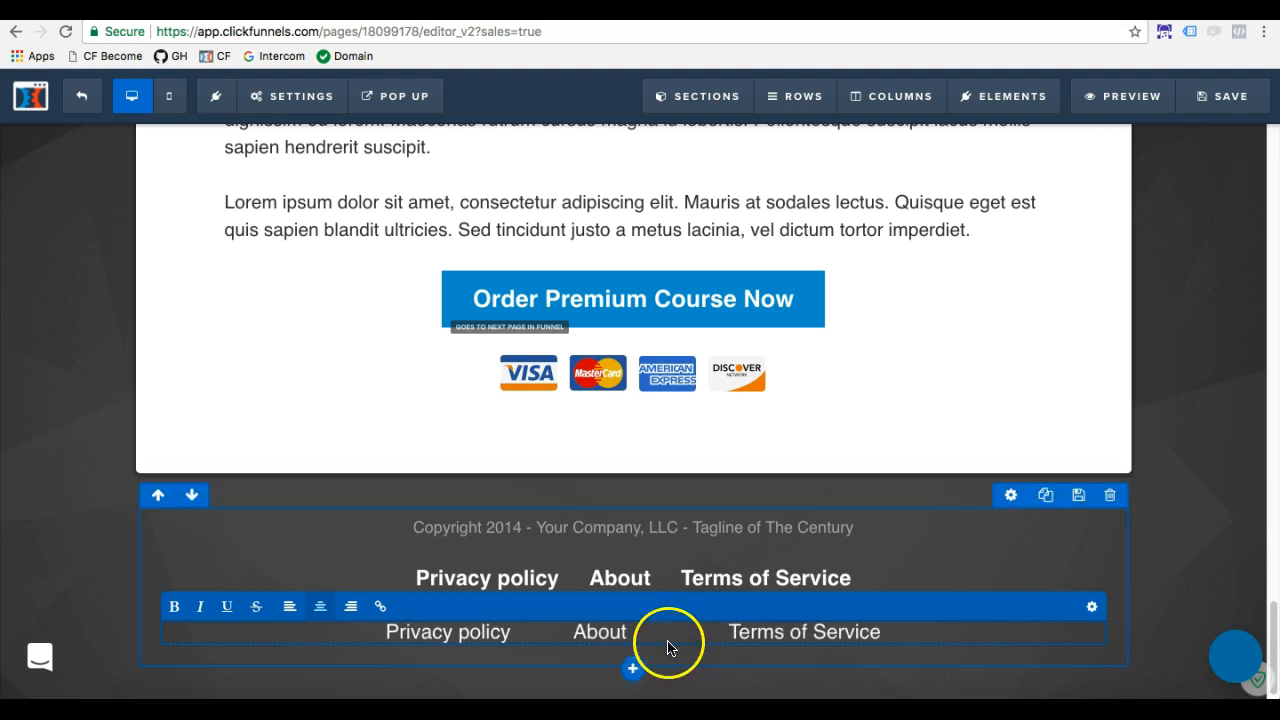
{"action": "left_click", "coordinate": [671, 582]}
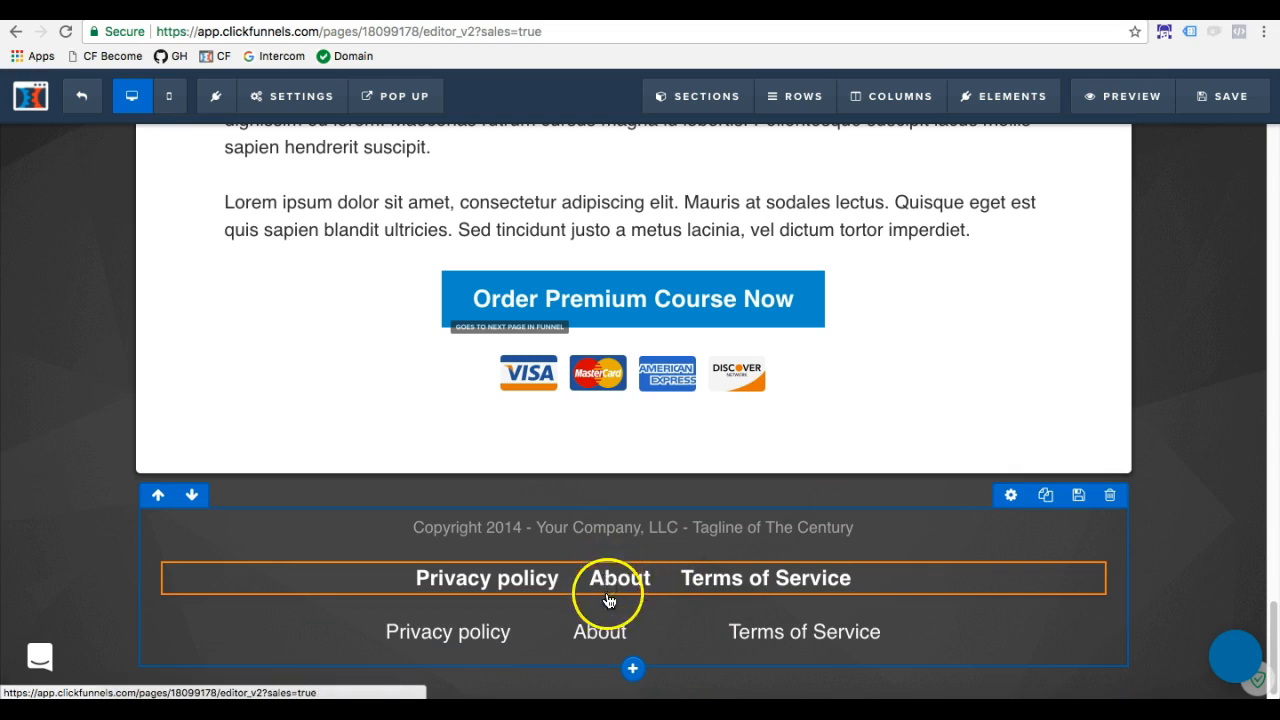
Narrow the gap between "About" and "Terms of Service" in the sub-headline to match the gap after "Privacy policy"
{"action": "left_click", "coordinate": [585, 636]}
{"action": "left_click", "coordinate": [714, 631]}
{"action": "key", "text": "BackSpace"}
{"action": "key", "text": "BackSpace"}
{"action": "key", "text": "BackSpace"}
{"action": "key", "text": "BackSpace"}
{"action": "key", "text": "BackSpace"}
{"action": "key", "text": "BackSpace"}
{"action": "key", "text": "BackSpace"}
{"action": "left_click", "coordinate": [552, 632]}
{"action": "left_click_drag", "start_coordinate": [554, 632], "coordinate": [588, 634]}
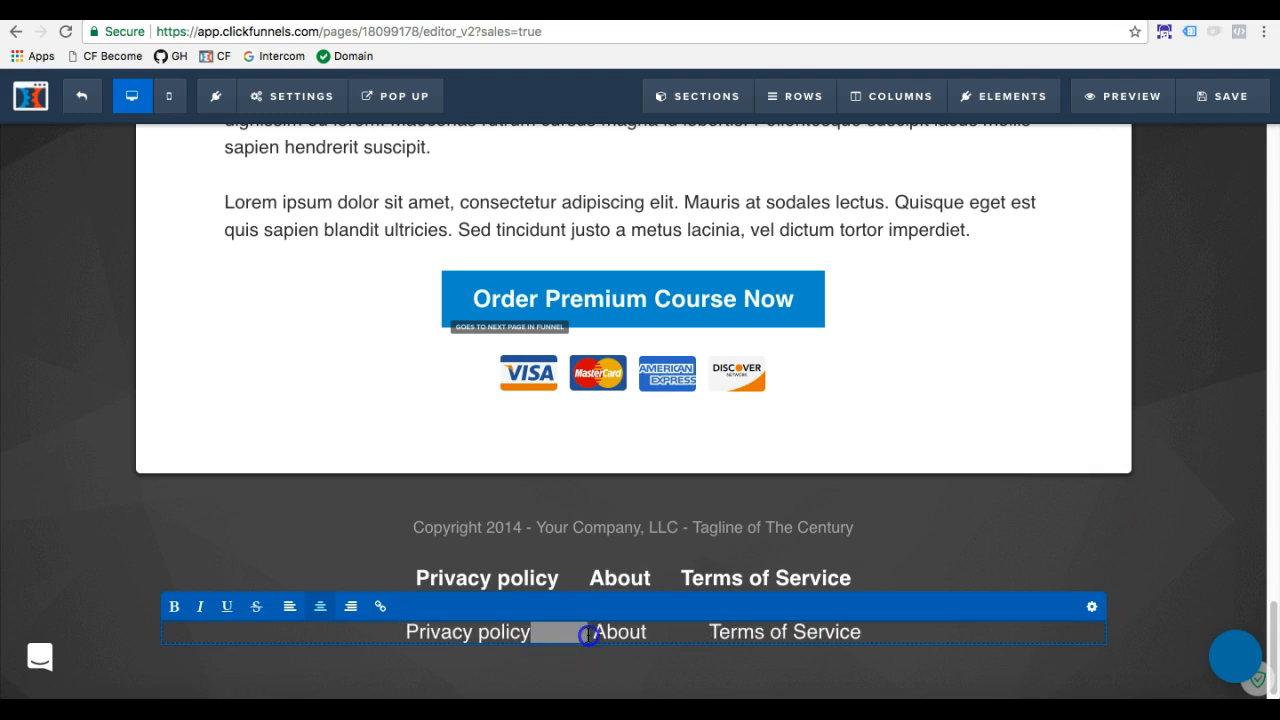
{"action": "left_click", "coordinate": [957, 563]}
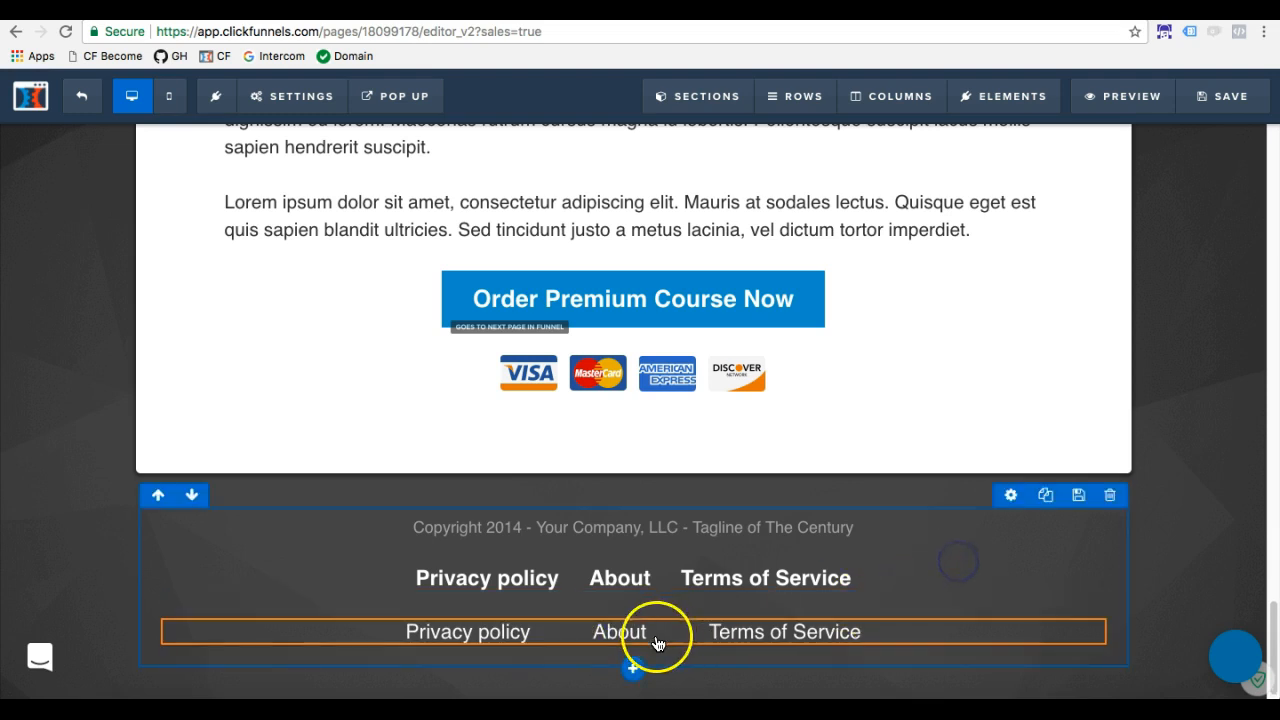
Link "Privacy policy" in the footer sub-headline to the page URL ending in privacy-policyfq8vz96h and set the link color to white
{"action": "left_click", "coordinate": [515, 646]}
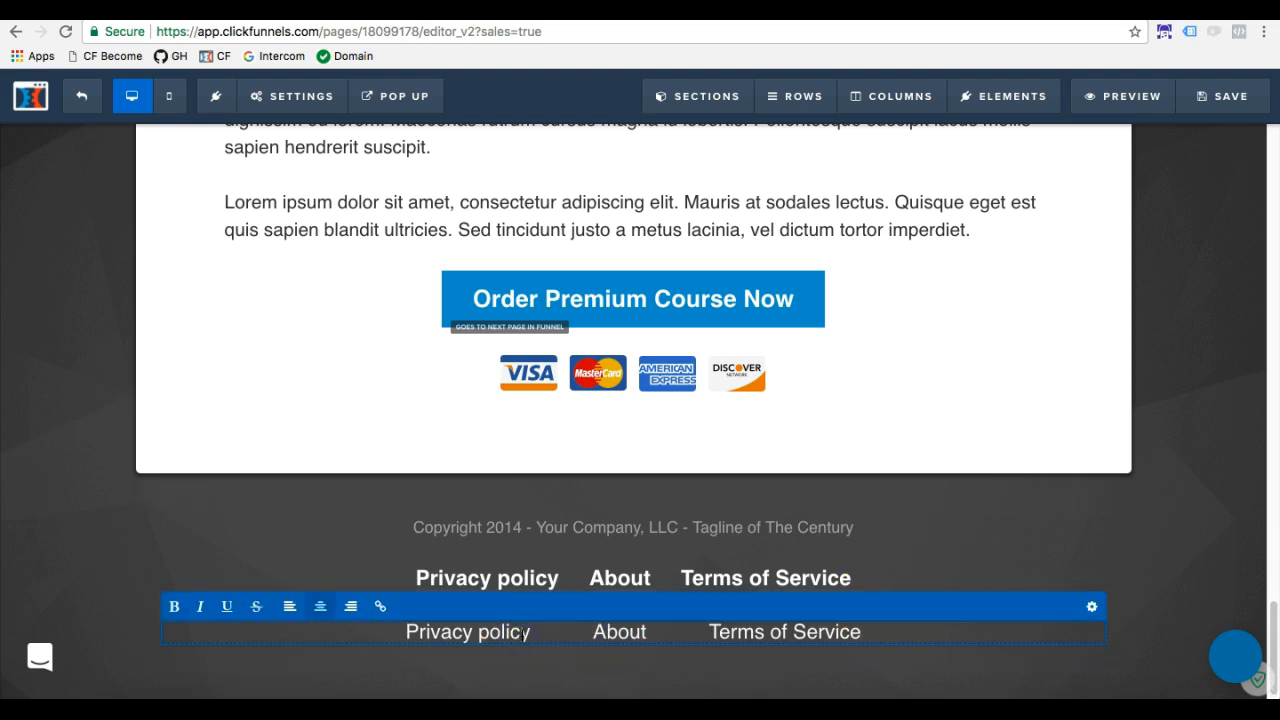
{"action": "left_click", "coordinate": [414, 634]}
{"action": "left_click_drag", "start_coordinate": [409, 634], "coordinate": [512, 634]}
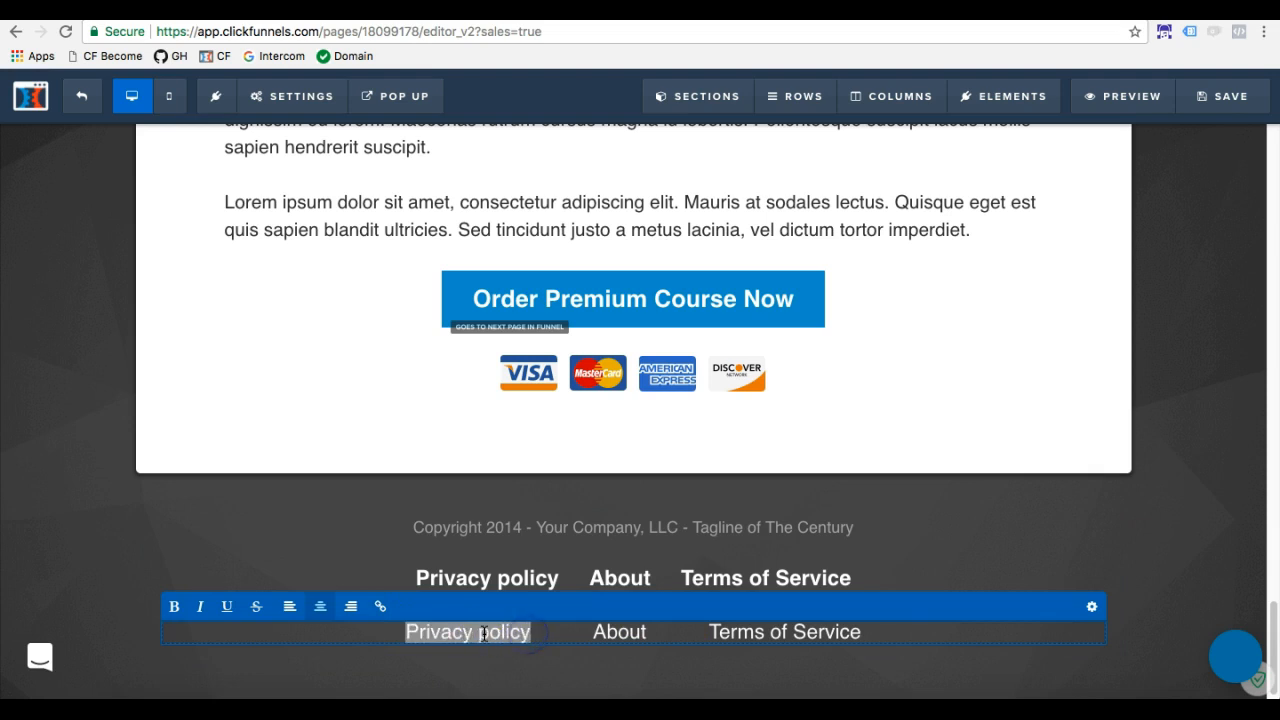
{"action": "left_click", "coordinate": [381, 608]}
{"action": "left_click", "coordinate": [323, 612]}
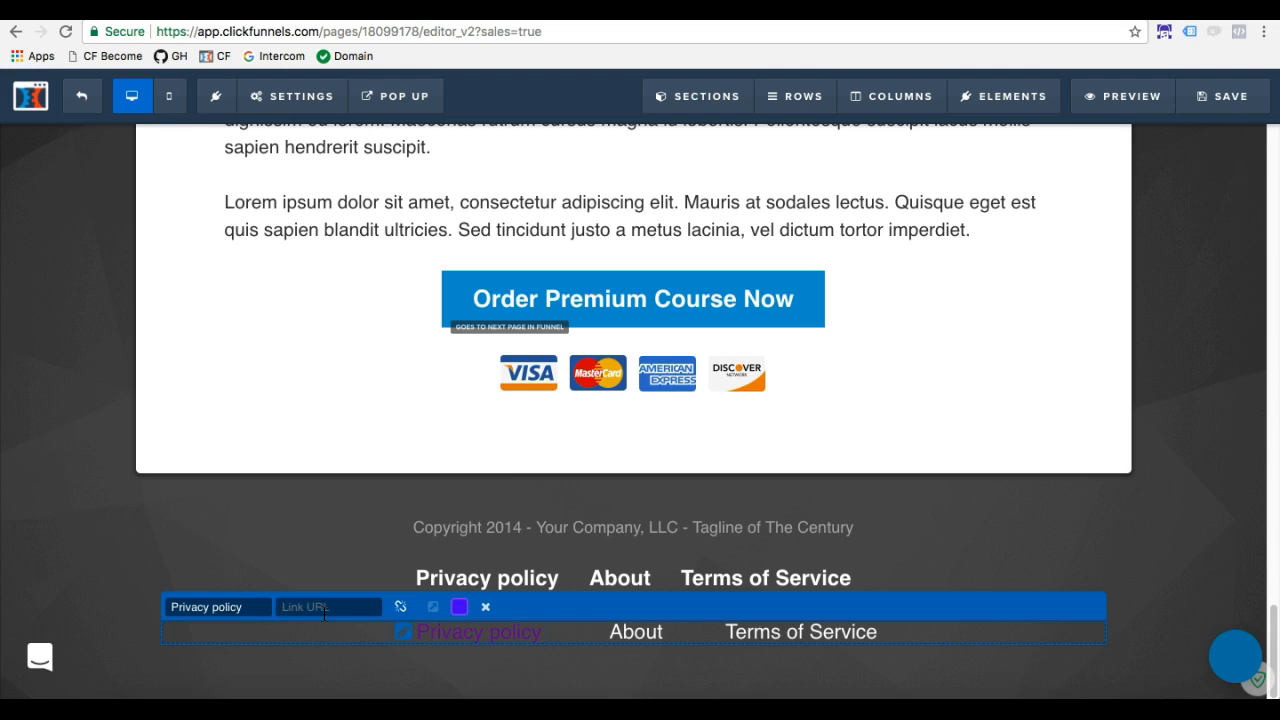
{"action": "right_click", "coordinate": [302, 607]}
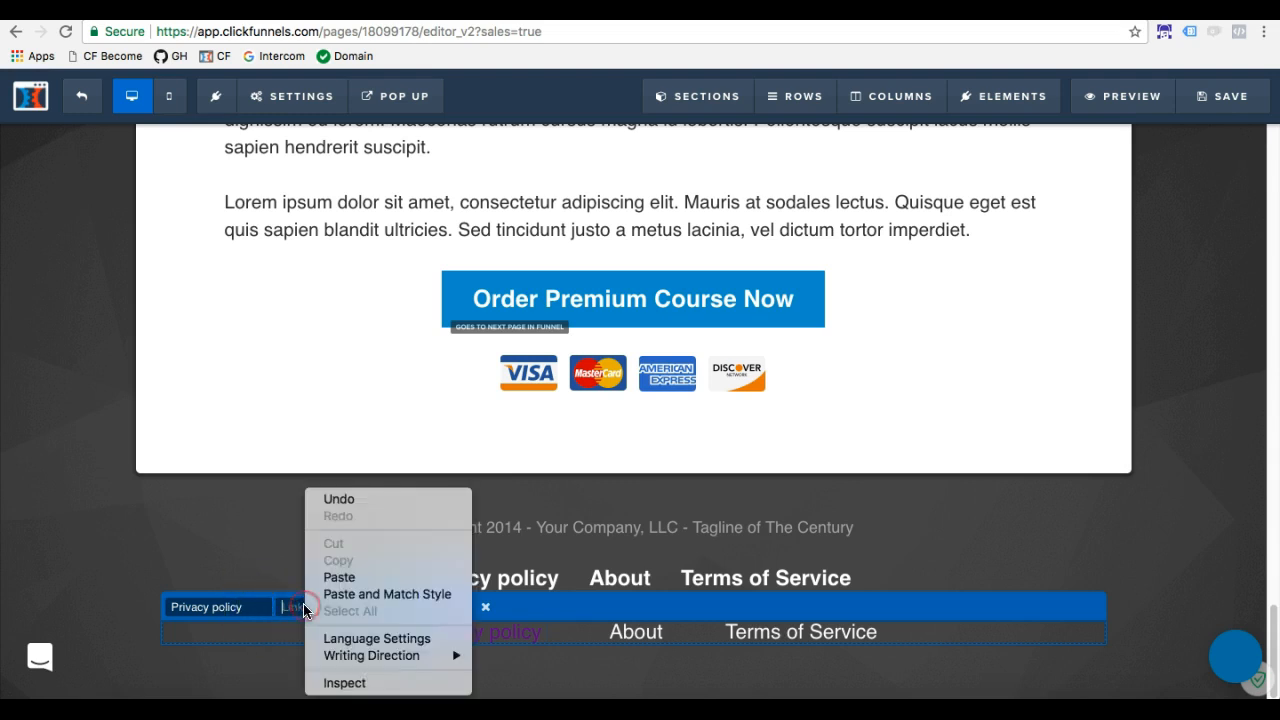
{"action": "left_click", "coordinate": [286, 607]}
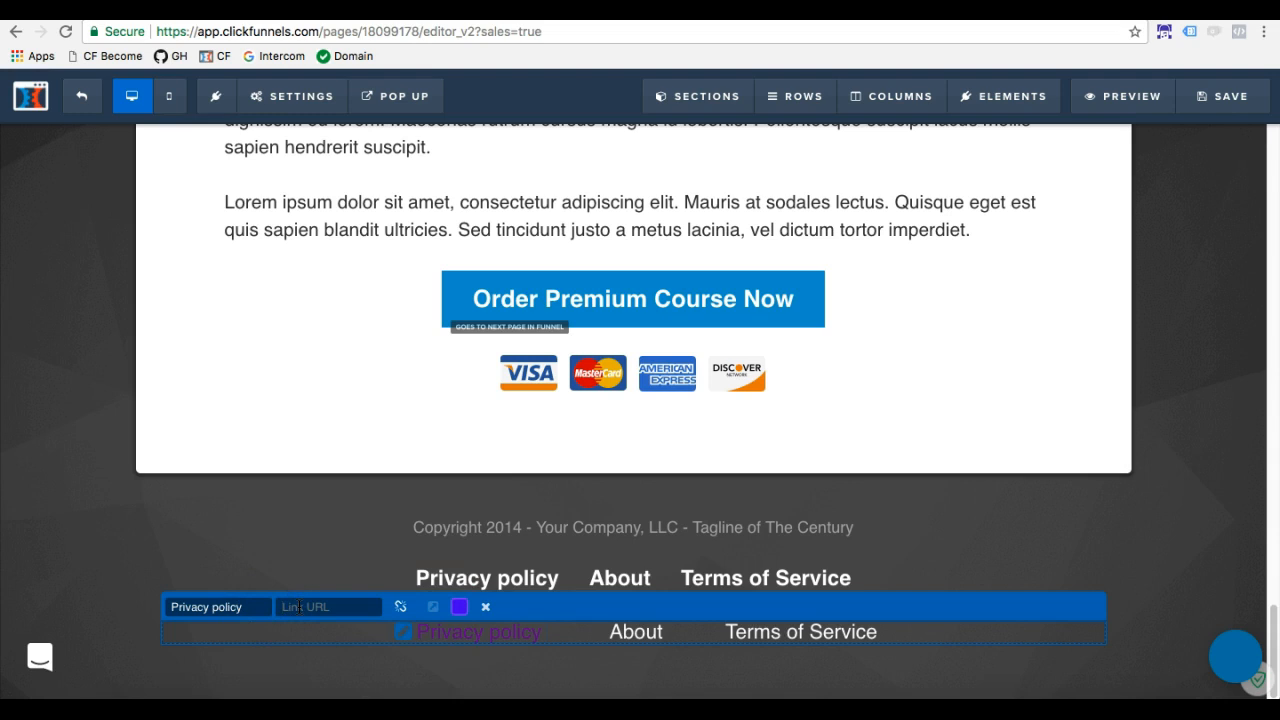
{"action": "left_click_drag", "start_coordinate": [380, 606], "coordinate": [467, 638]}
{"action": "left_click", "coordinate": [282, 607]}
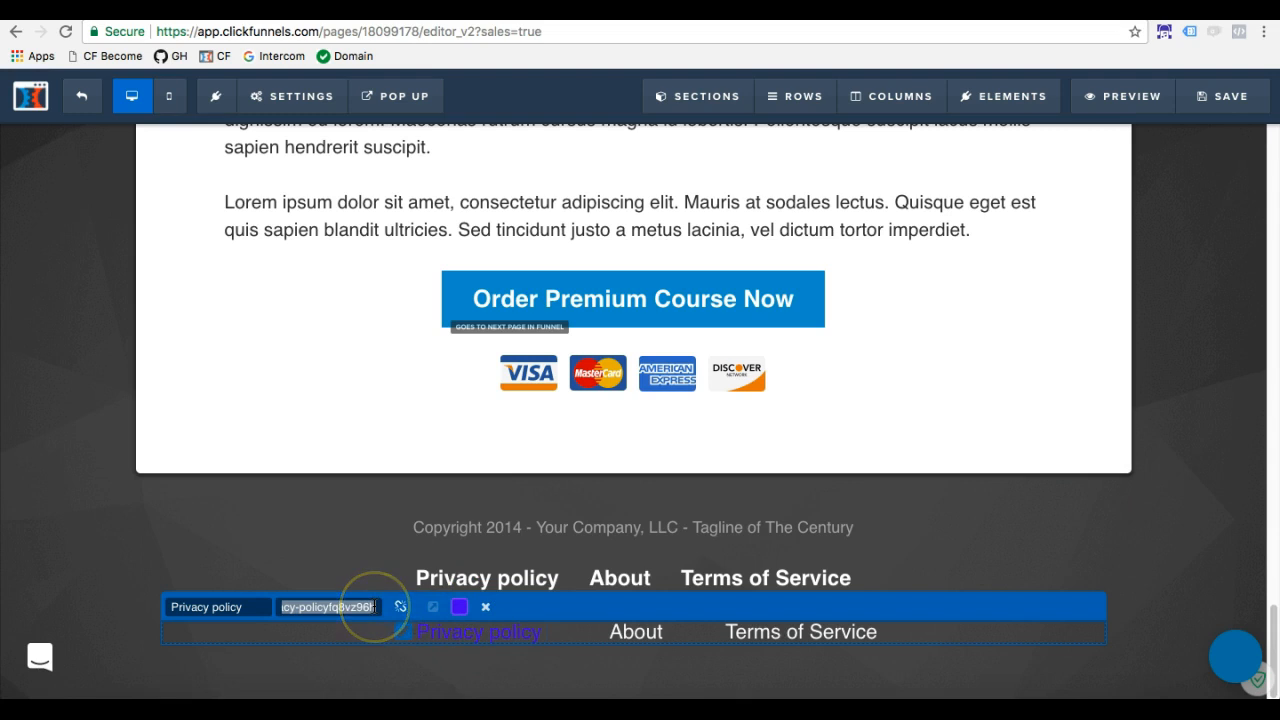
{"action": "left_click", "coordinate": [375, 607]}
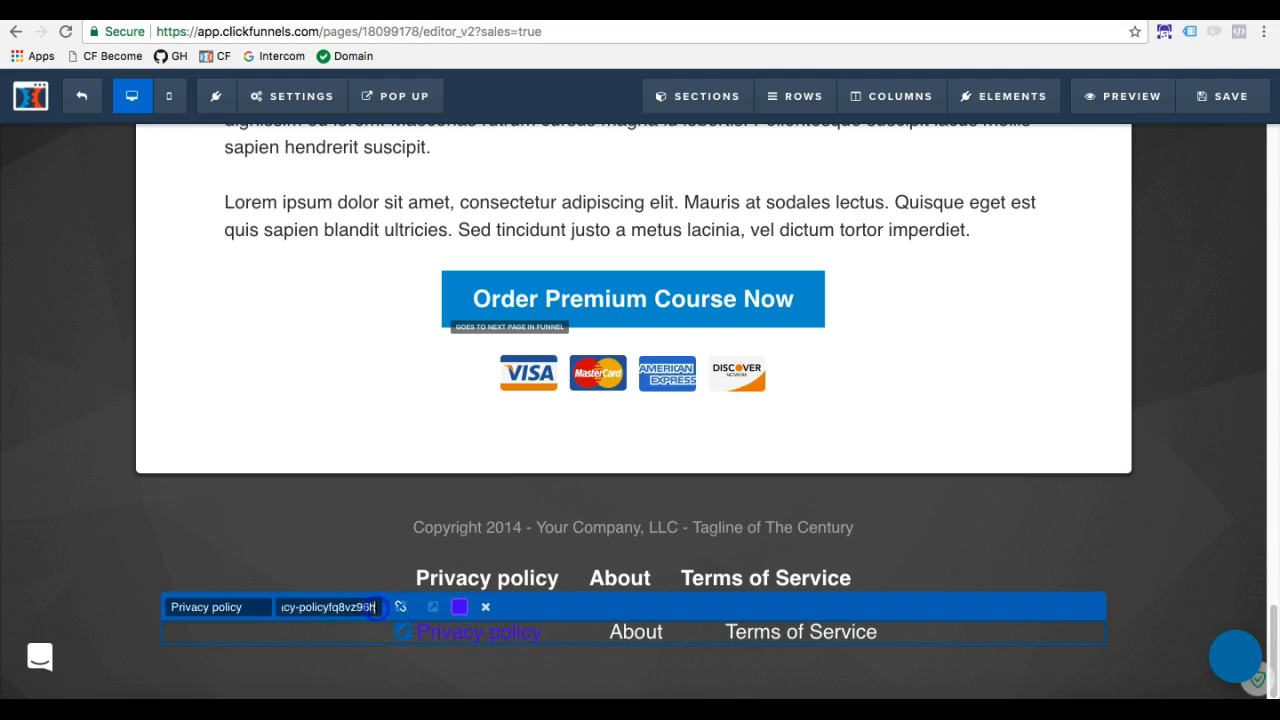
{"action": "left_click", "coordinate": [460, 612]}
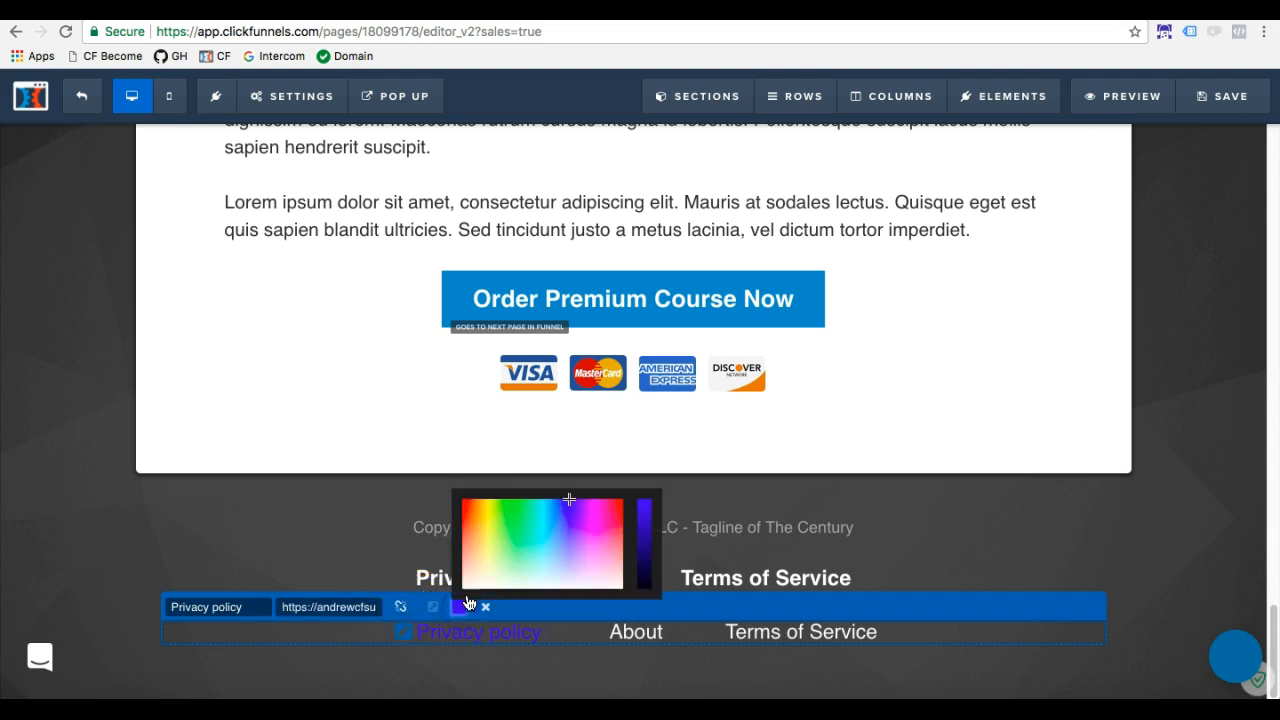
{"action": "left_click_drag", "start_coordinate": [500, 543], "coordinate": [450, 602]}
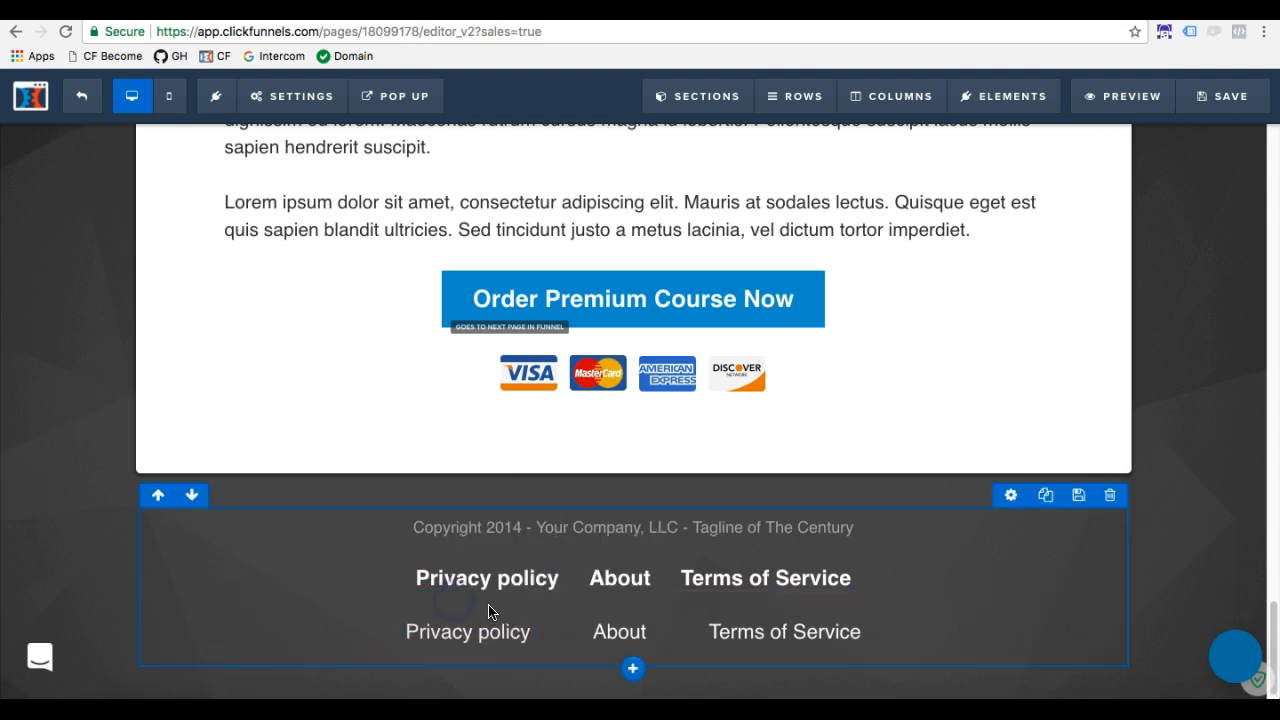
Review the sub-headline's "Privacy policy" link settings, including its URL and open-link option, and close them
{"action": "left_click", "coordinate": [541, 632]}
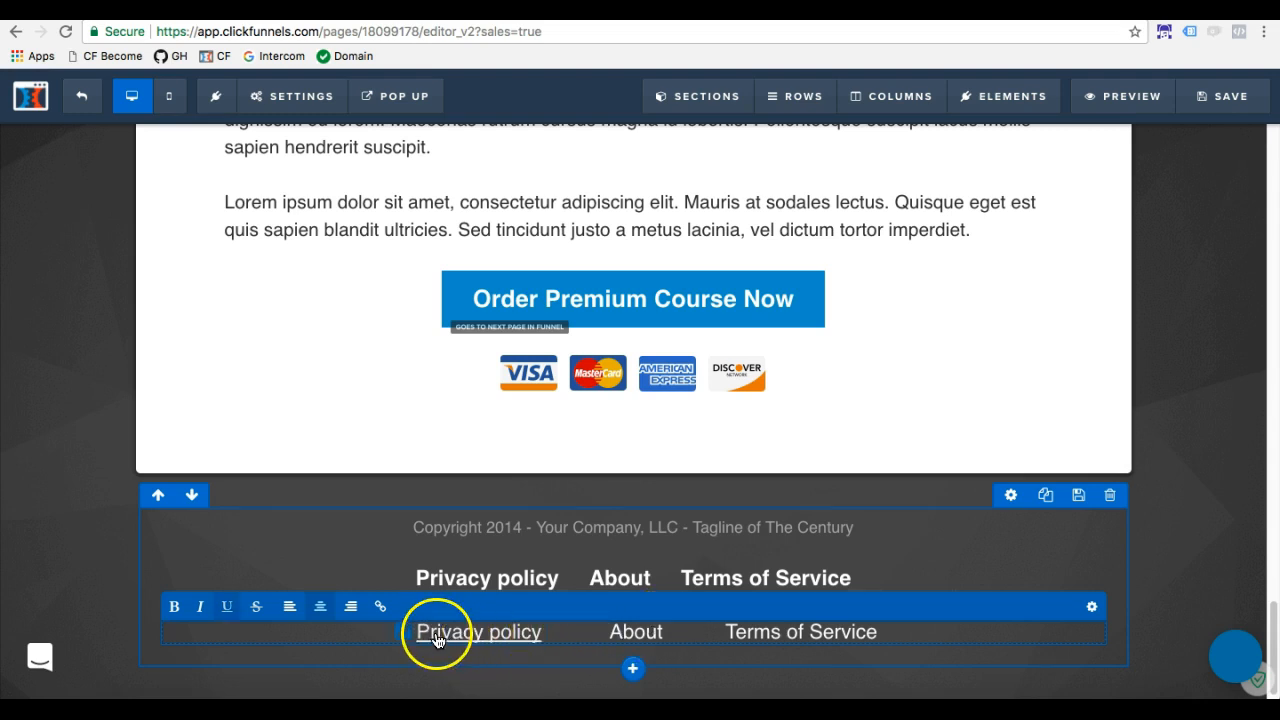
{"action": "left_click", "coordinate": [474, 636]}
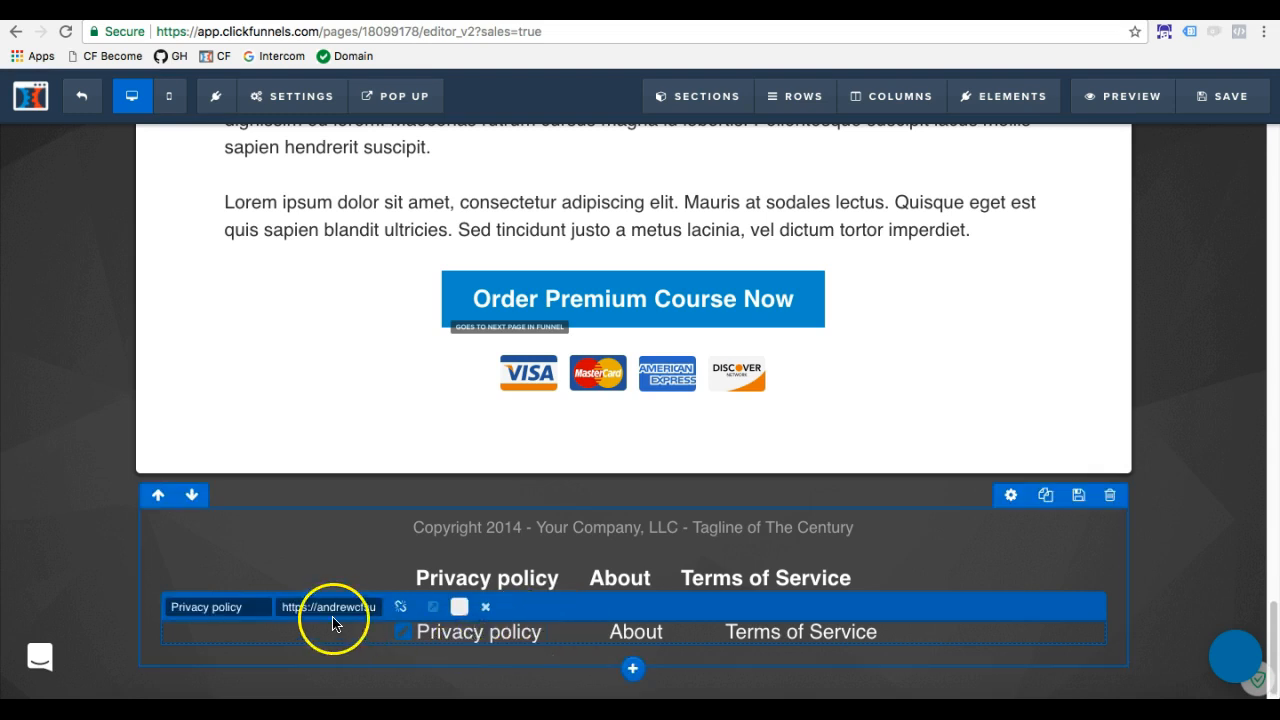
{"action": "left_click", "coordinate": [444, 634]}
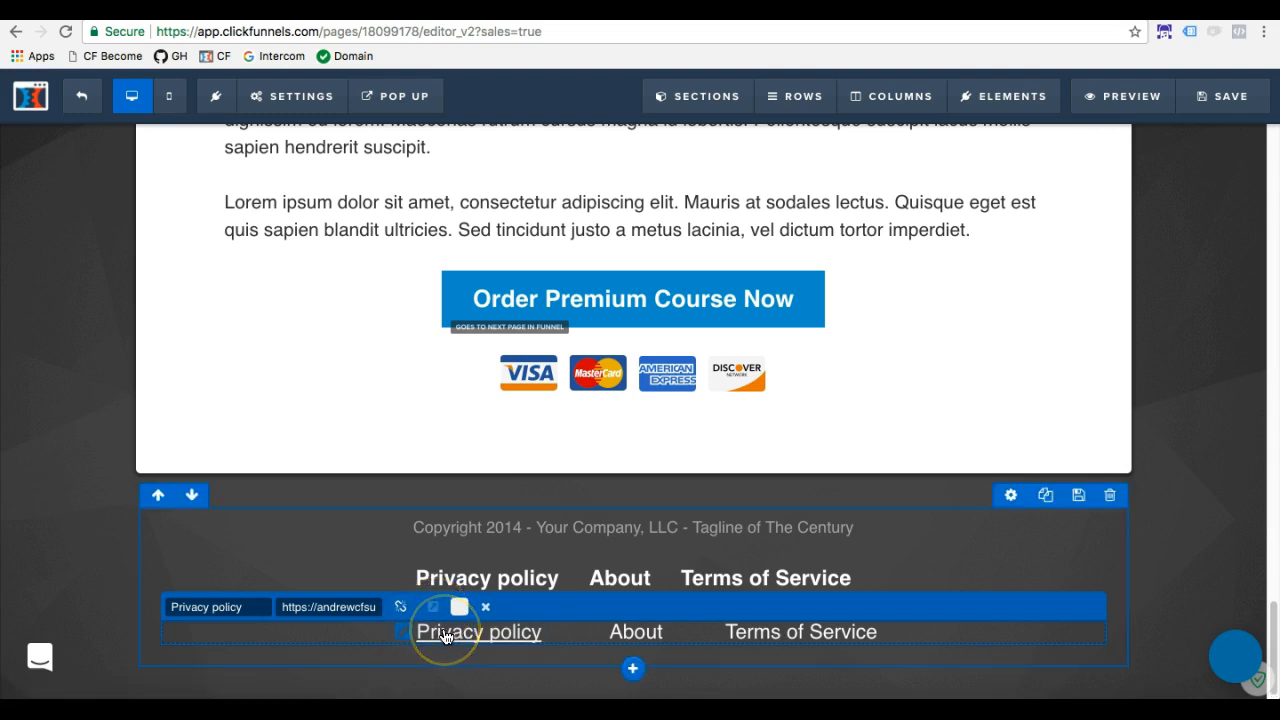
{"action": "left_click", "coordinate": [434, 607]}
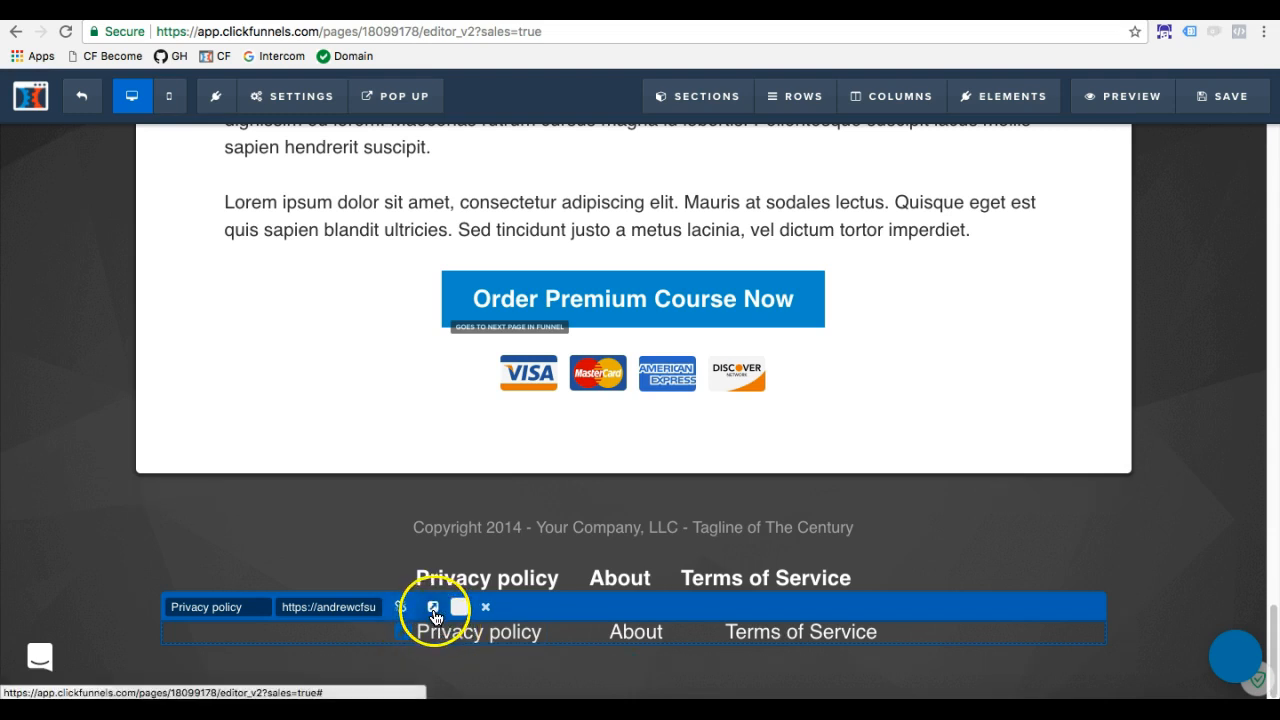
{"action": "left_click", "coordinate": [433, 608]}
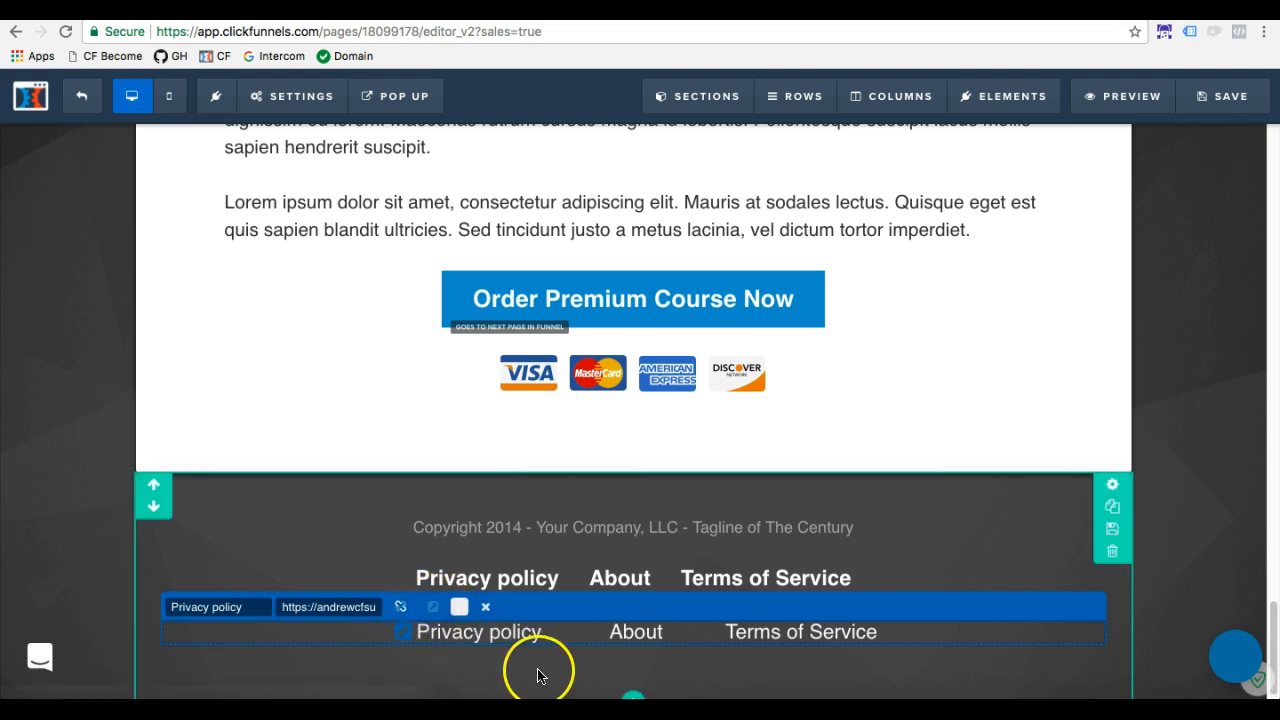
{"action": "left_click", "coordinate": [928, 538]}
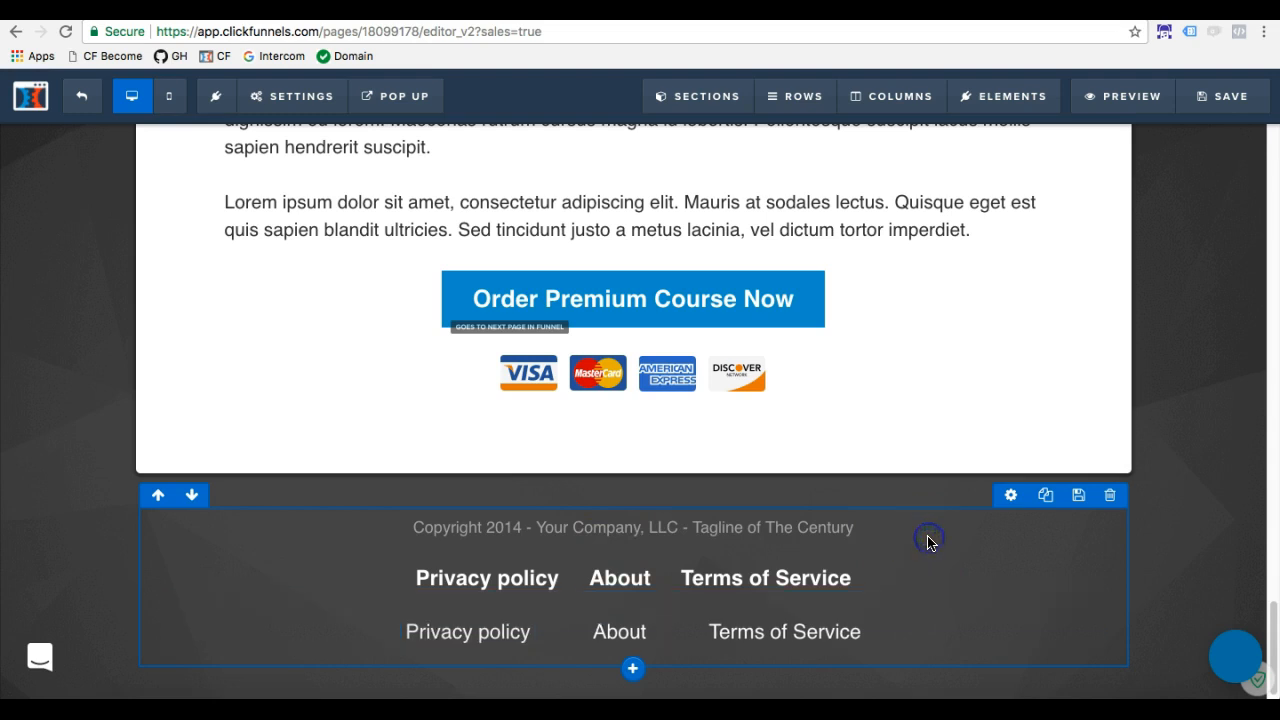
Save the Sales Page with the linked sub-headline text
{"action": "left_click", "coordinate": [620, 625]}
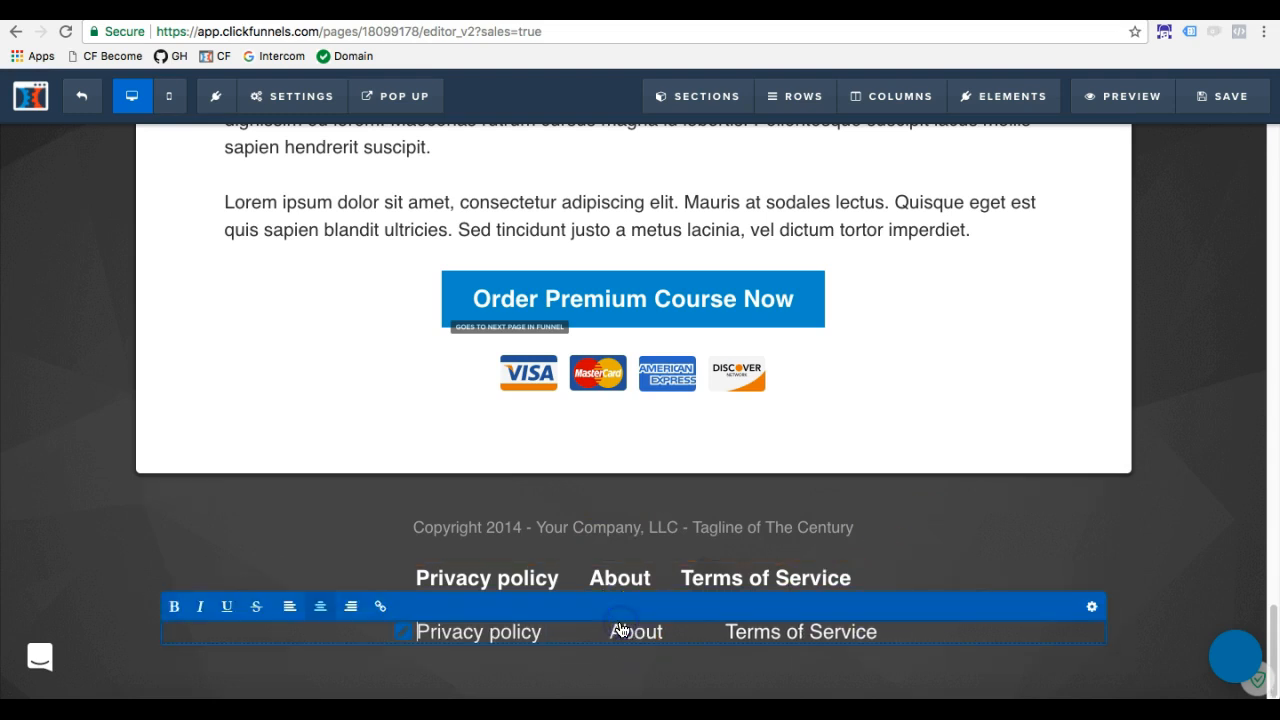
{"action": "left_click_drag", "start_coordinate": [608, 630], "coordinate": [660, 634]}
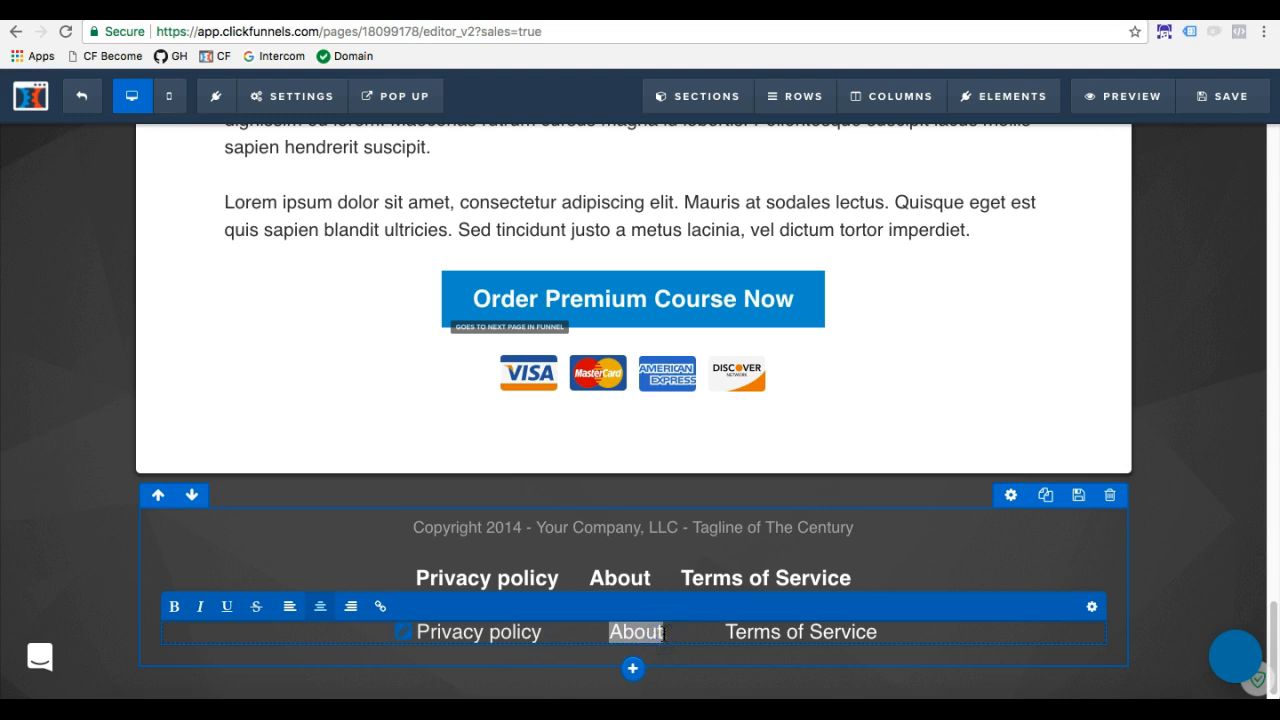
{"action": "left_click", "coordinate": [727, 632]}
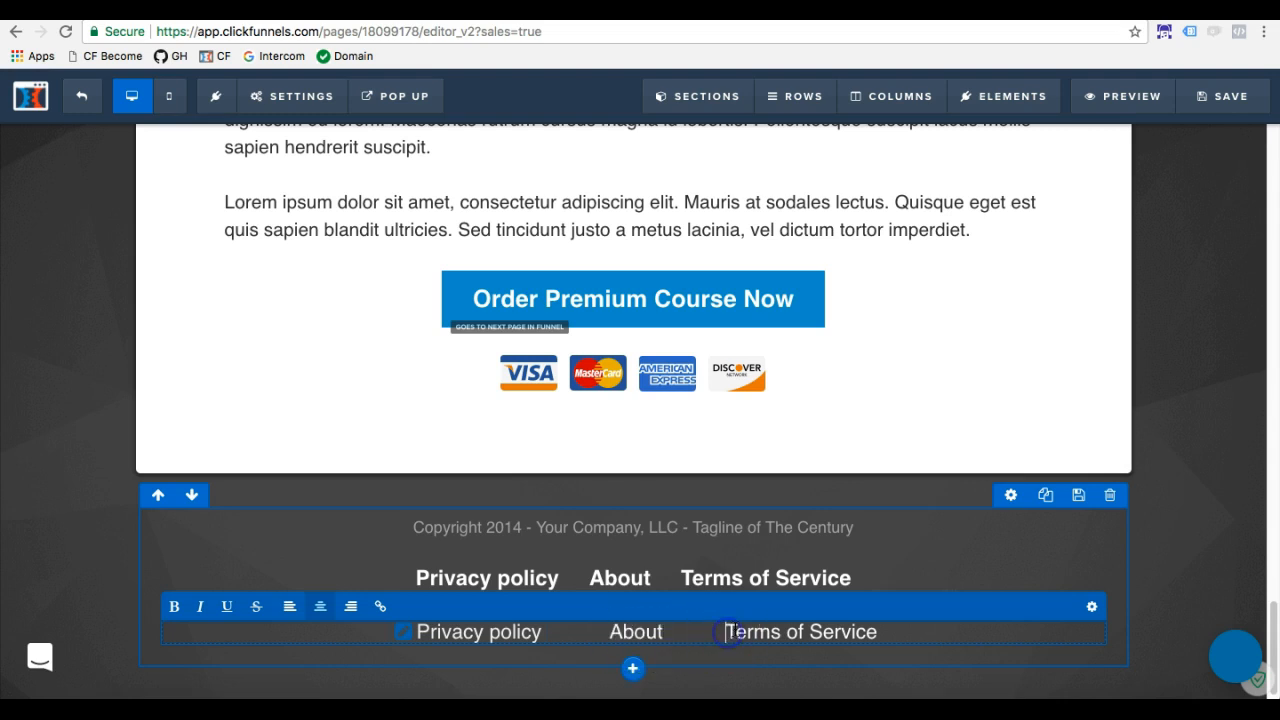
{"action": "left_click", "coordinate": [1250, 100]}
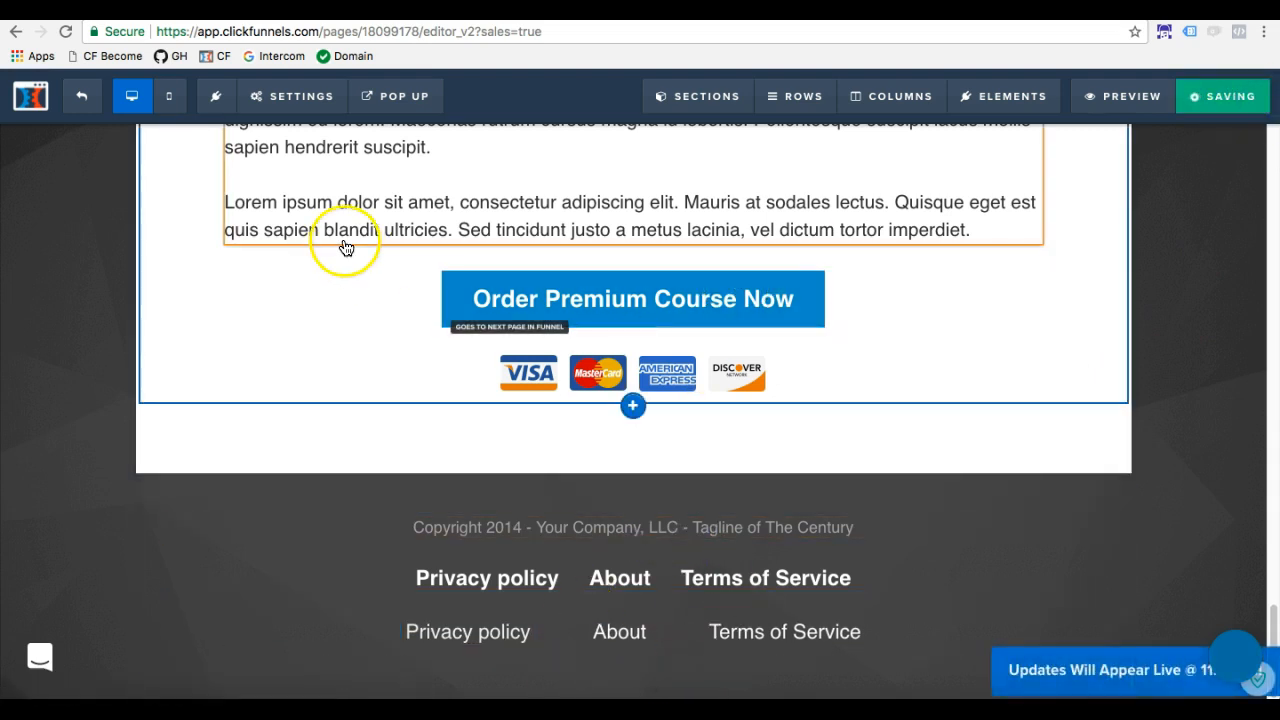
Return to the funnel steps and copy the About page's URL from its overview
{"action": "left_click", "coordinate": [81, 96]}
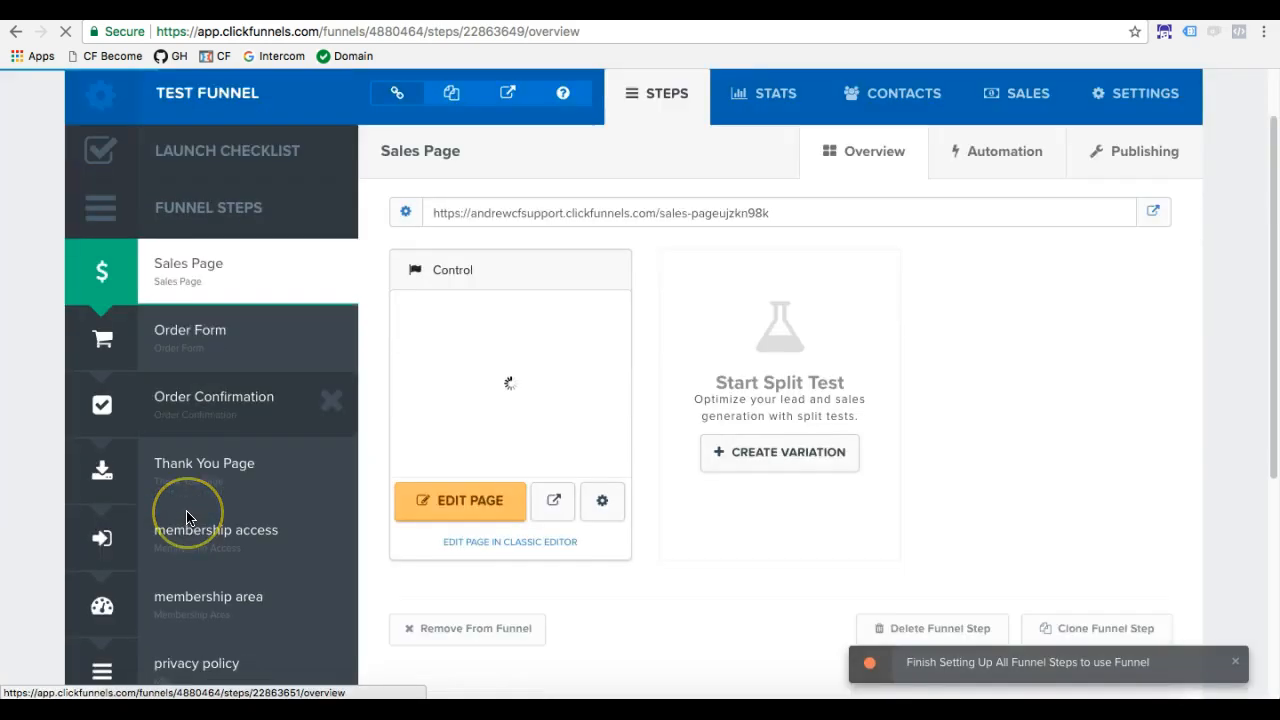
{"action": "scroll", "coordinate": [186, 514], "scroll_direction": "down", "scroll_amount": 4}
{"action": "left_click", "coordinate": [205, 518]}
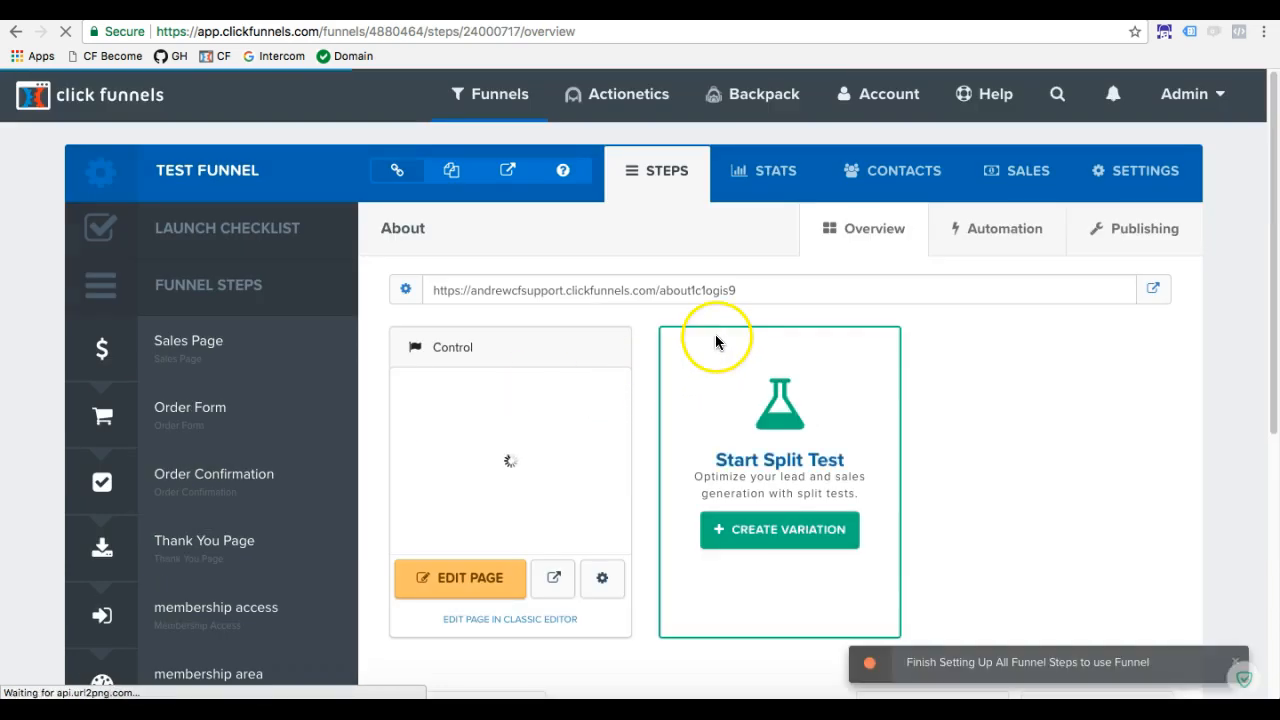
{"action": "left_click_drag", "start_coordinate": [757, 289], "coordinate": [434, 291]}
{"action": "key", "text": "ctrl+c"}
Reopen the Sales Page in the page editor
{"action": "left_click", "coordinate": [212, 345]}
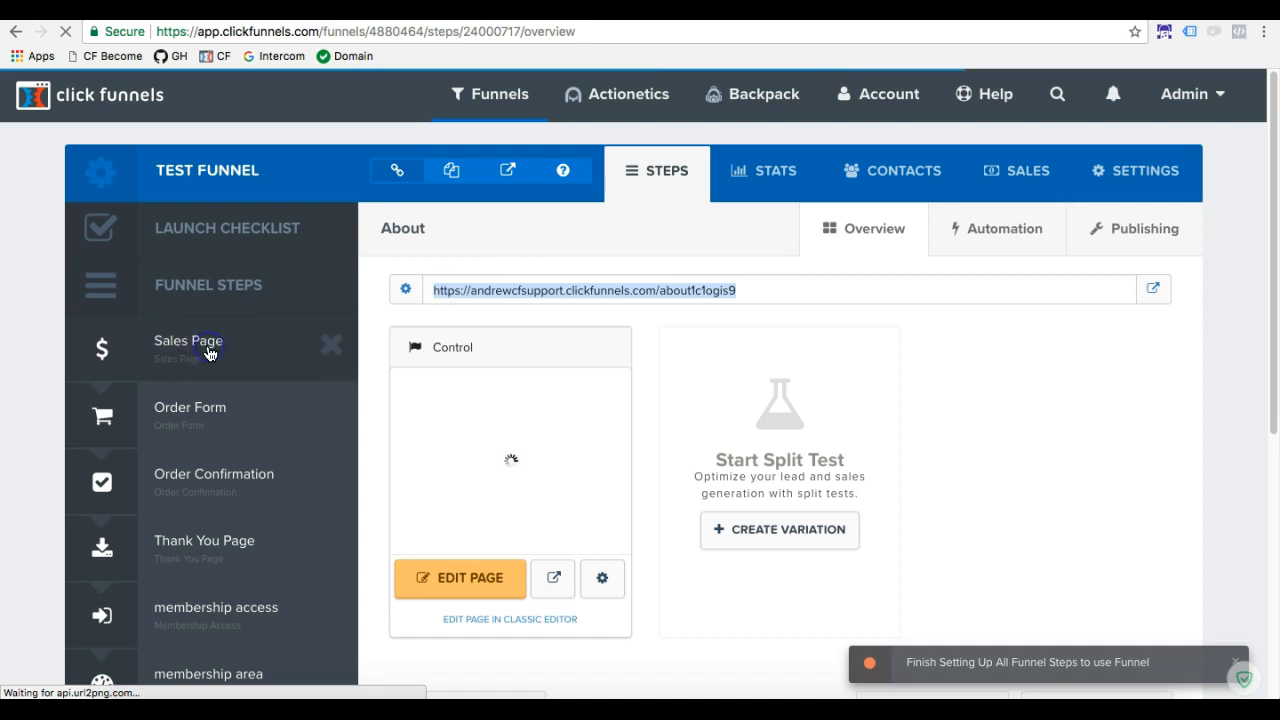
{"action": "left_click", "coordinate": [492, 575]}
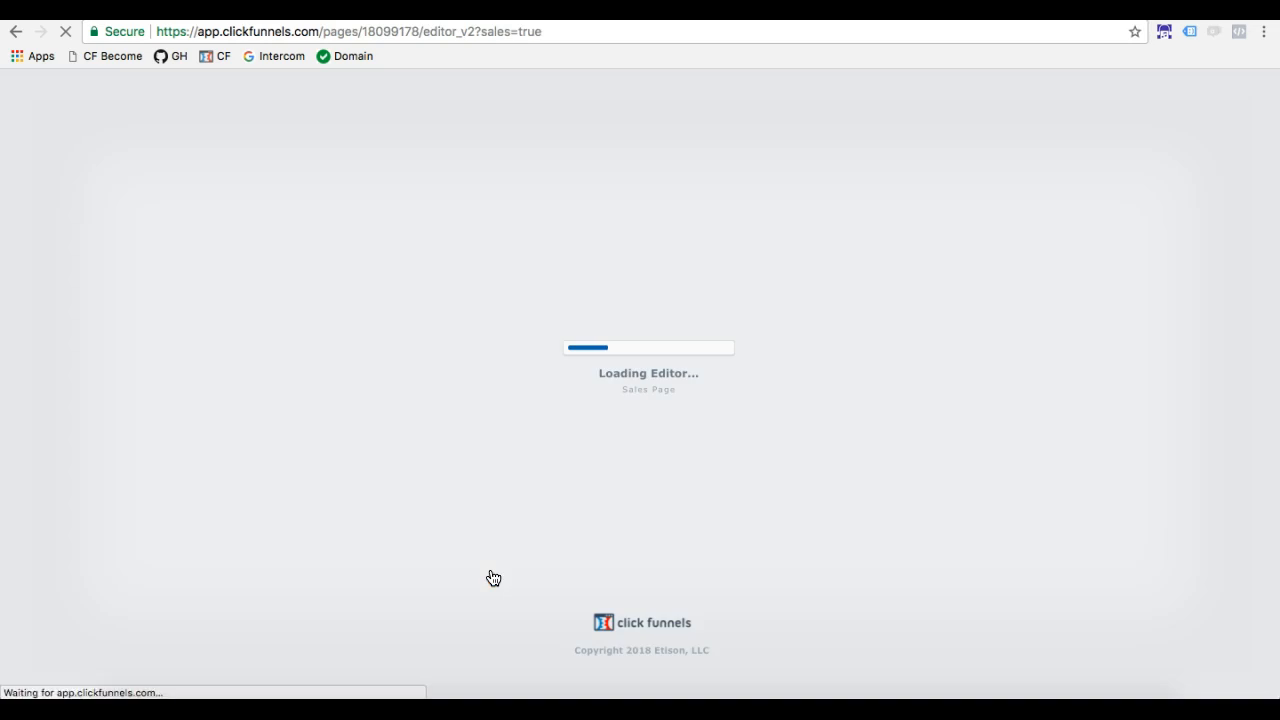
{"action": "left_click", "coordinate": [650, 446]}
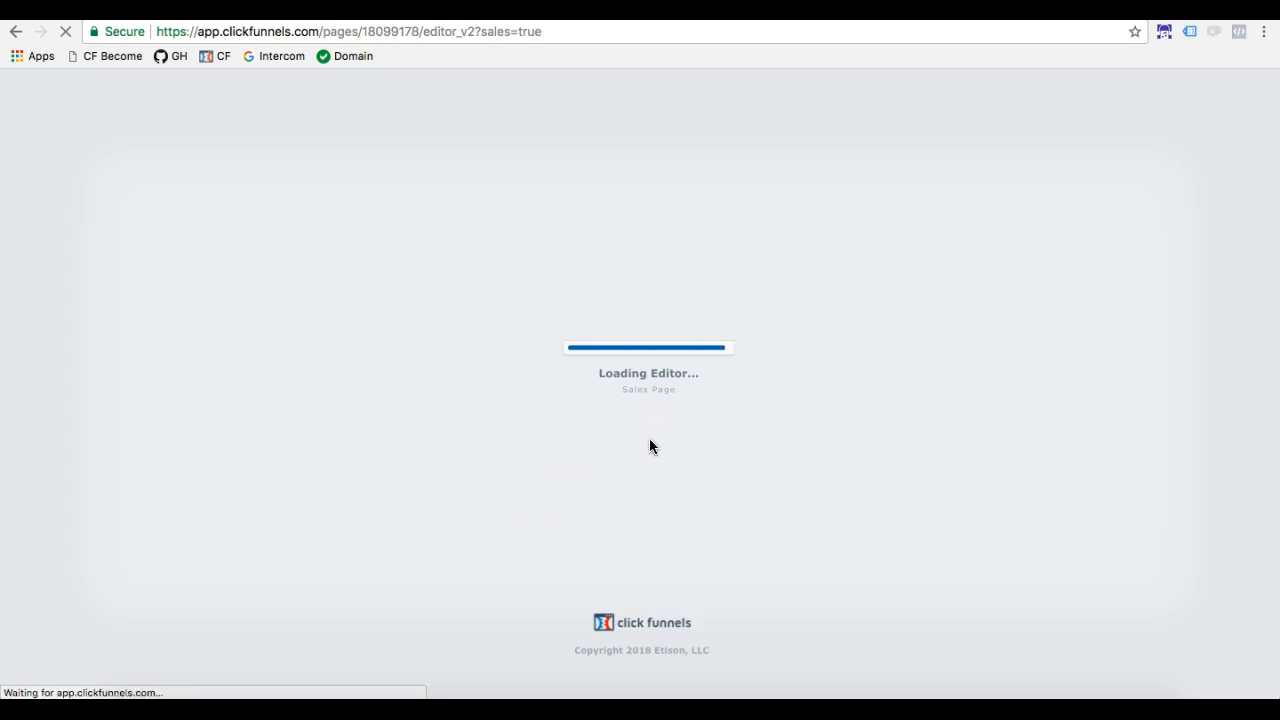
{"action": "scroll", "coordinate": [685, 477], "scroll_direction": "down", "scroll_amount": 20}
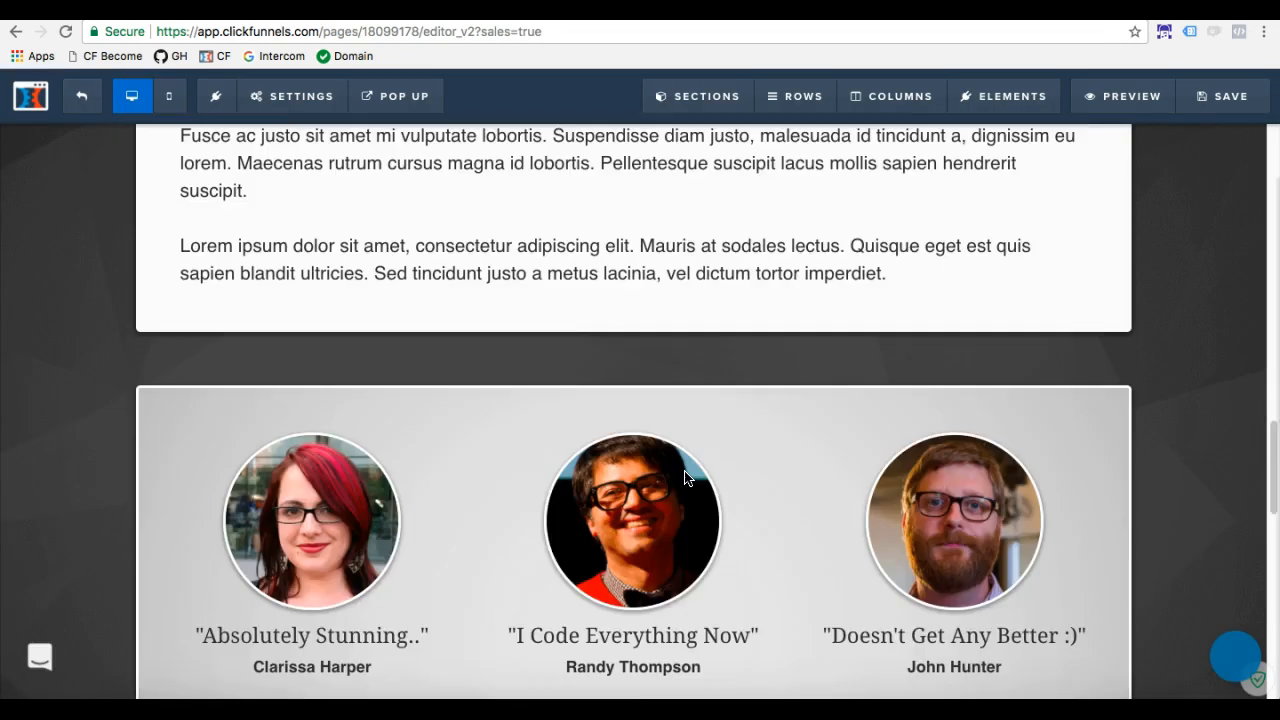
Set the footer navigation's About link URL to the copied address ending in about1c1ogis9 and close the navigation settings
{"action": "left_click", "coordinate": [760, 580]}
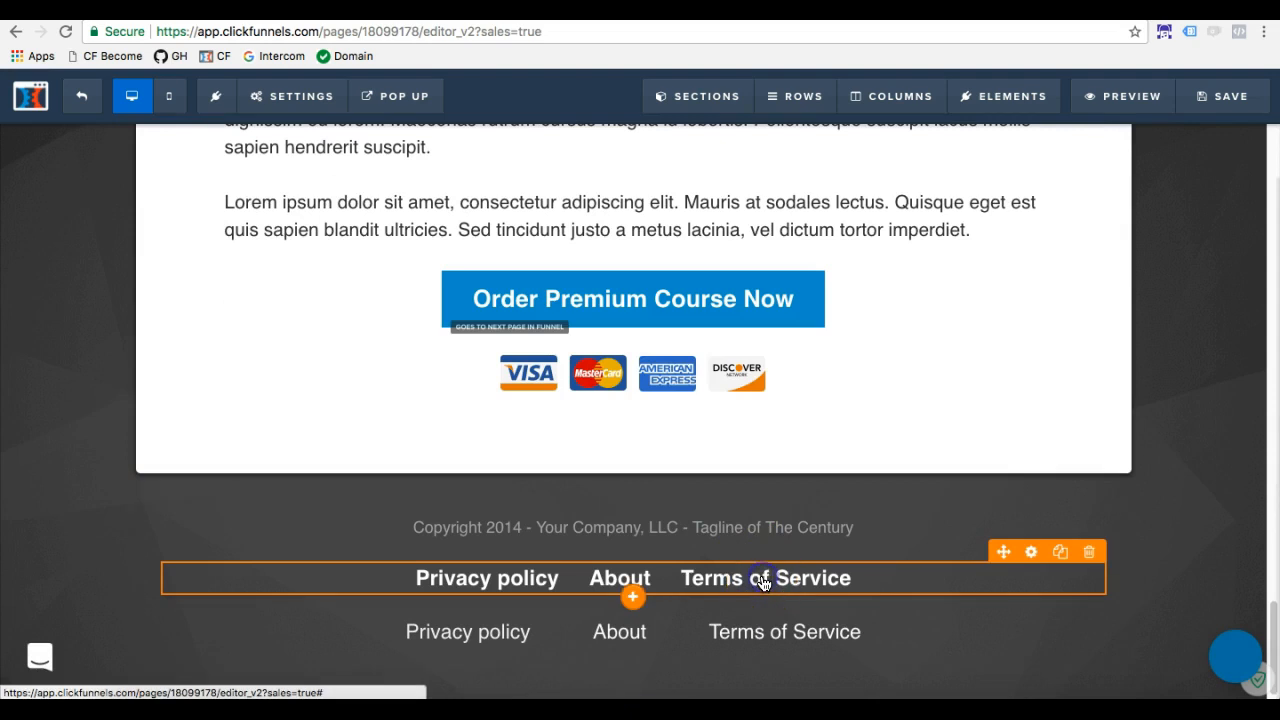
{"action": "left_click", "coordinate": [1031, 551]}
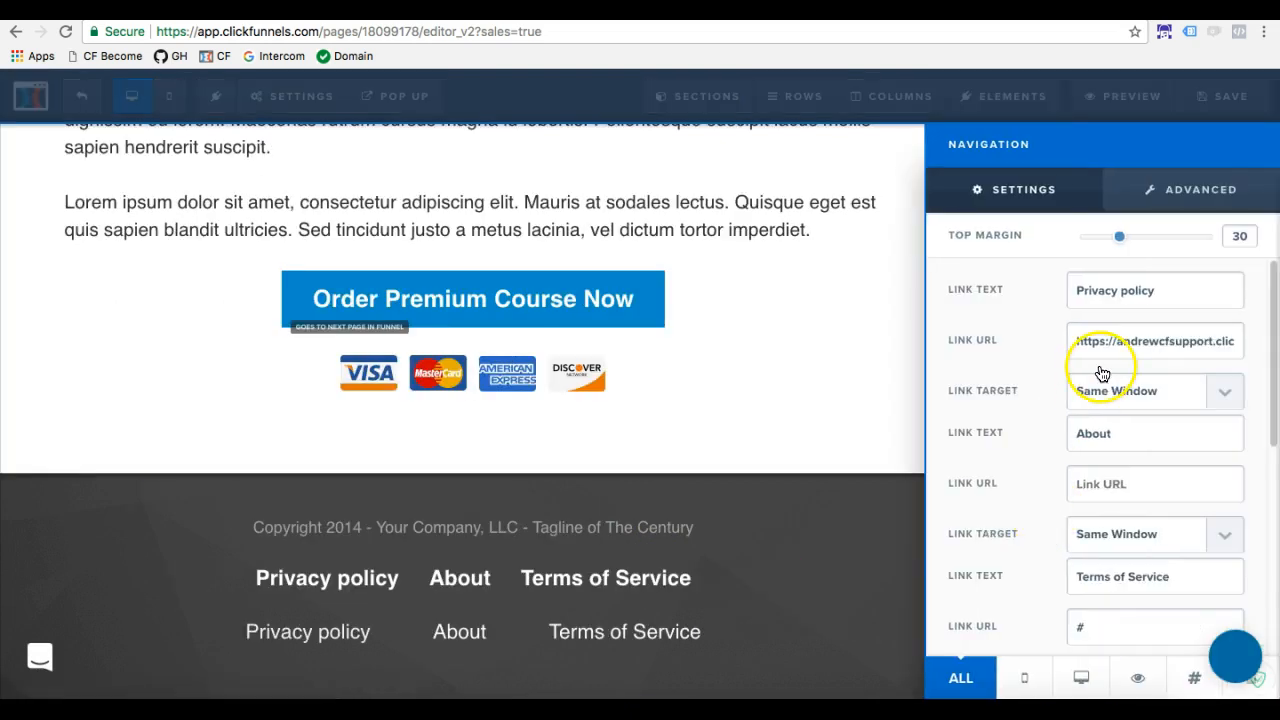
{"action": "left_click_drag", "start_coordinate": [1112, 434], "coordinate": [1053, 430]}
{"action": "left_click", "coordinate": [1086, 480]}
{"action": "type", "text": "#"}
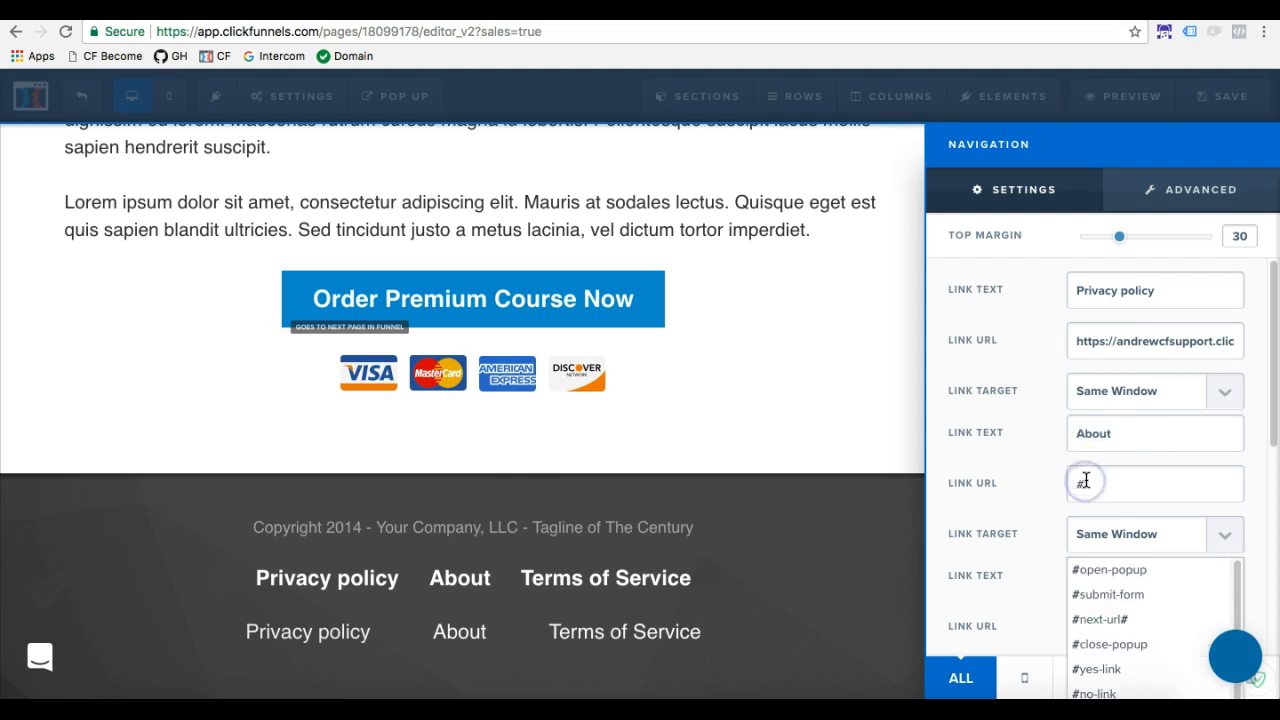
{"action": "key", "text": "BackSpace"}
{"action": "key", "text": "ctrl+v"}
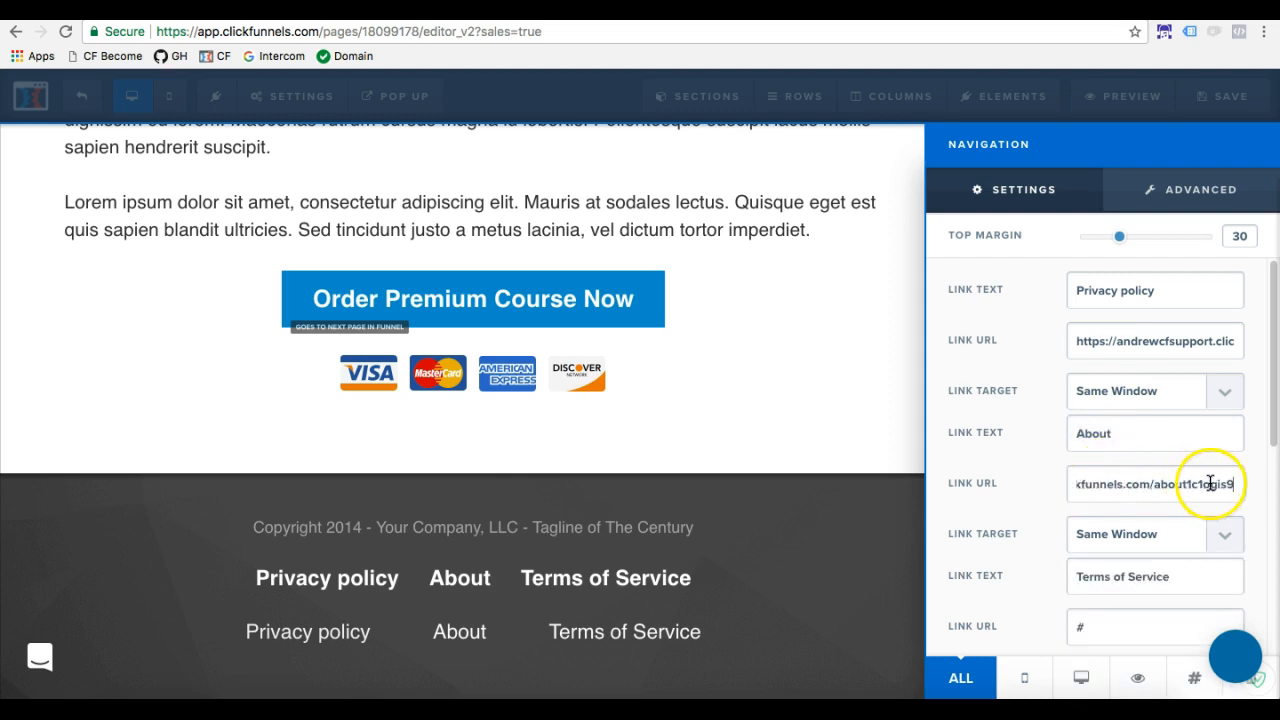
{"action": "left_click_drag", "start_coordinate": [1236, 488], "coordinate": [1029, 479]}
{"action": "left_click", "coordinate": [852, 502]}
Link "About" in the footer sub-headline to the copied About page URL
{"action": "left_click", "coordinate": [657, 633]}
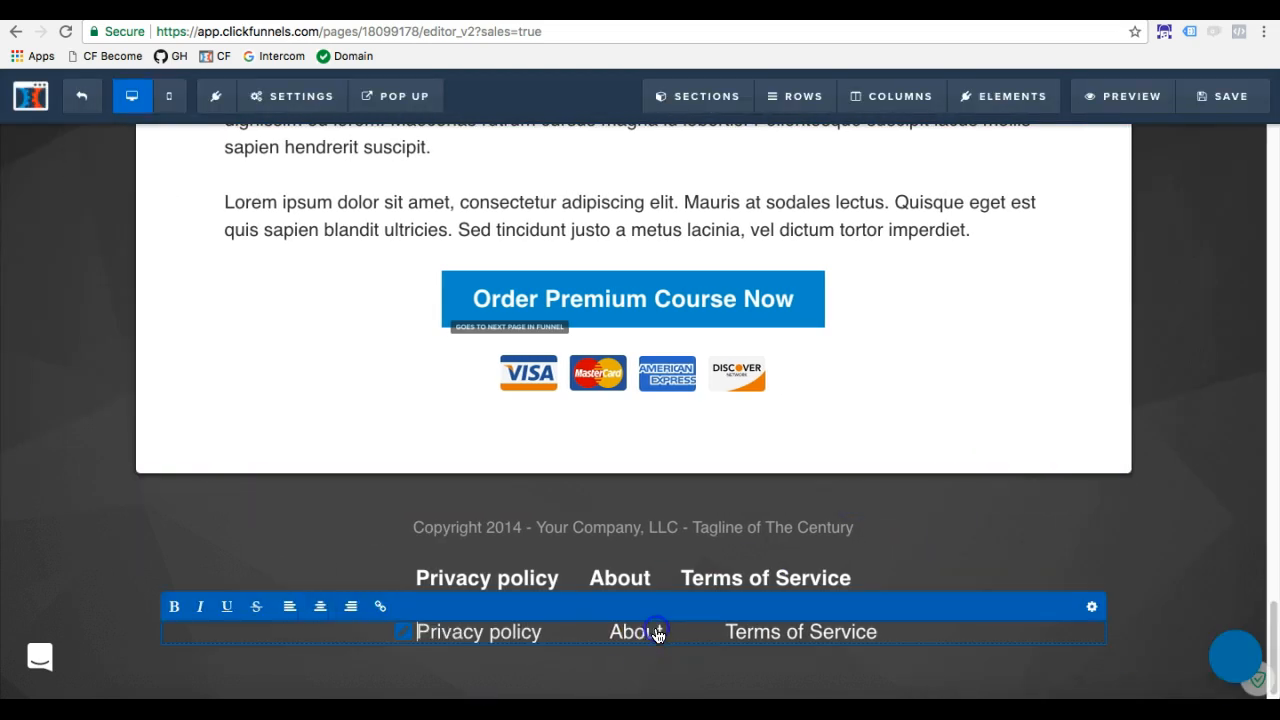
{"action": "left_click_drag", "start_coordinate": [612, 636], "coordinate": [659, 640]}
{"action": "left_click", "coordinate": [381, 606]}
{"action": "left_click", "coordinate": [288, 606]}
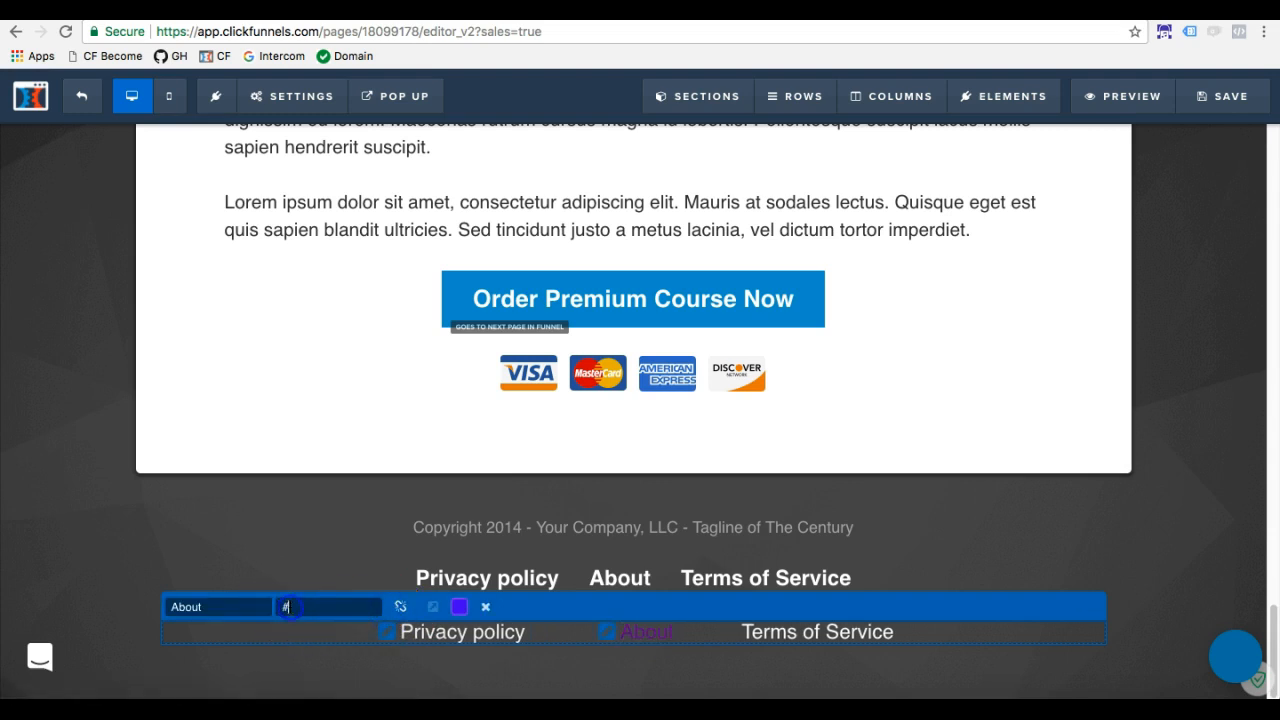
{"action": "key", "text": "super+v"}
{"action": "left_click_drag", "start_coordinate": [381, 607], "coordinate": [155, 596]}
Set the sub-headline's "About" link color to white and save the page
{"action": "left_click", "coordinate": [459, 606]}
{"action": "left_click", "coordinate": [476, 568]}
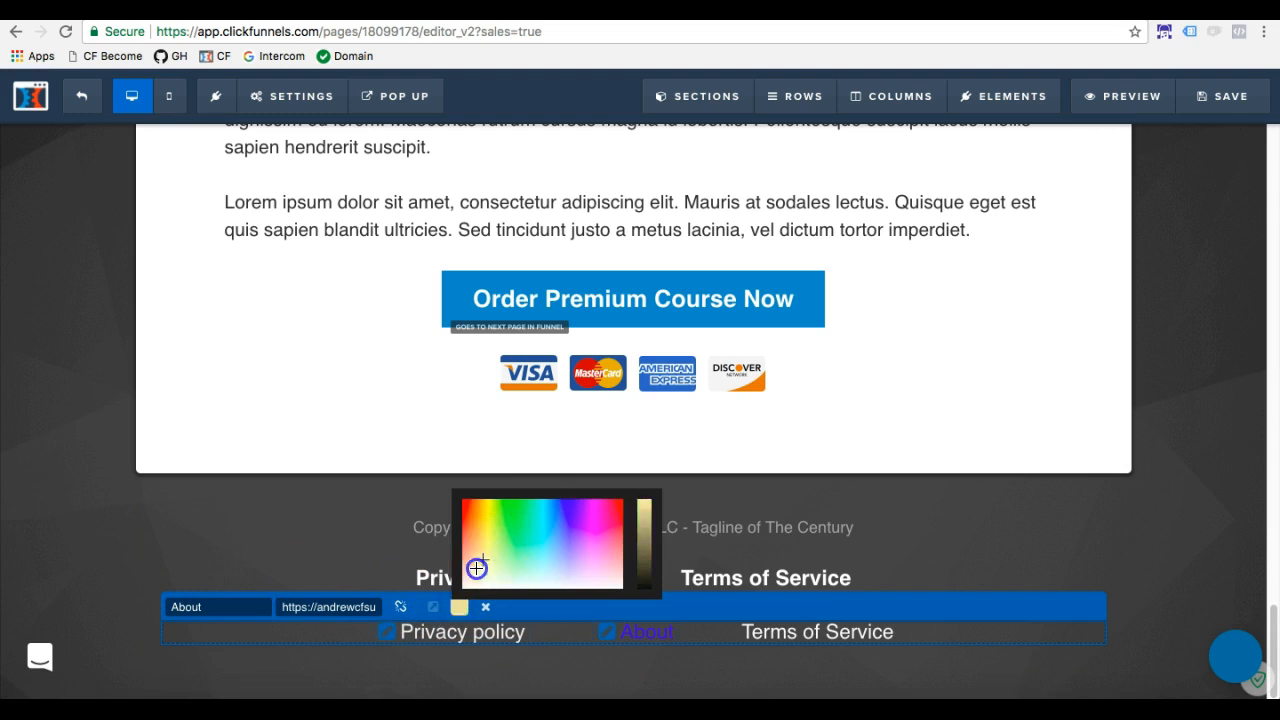
{"action": "left_click", "coordinate": [1180, 503]}
{"action": "left_click", "coordinate": [1223, 94]}
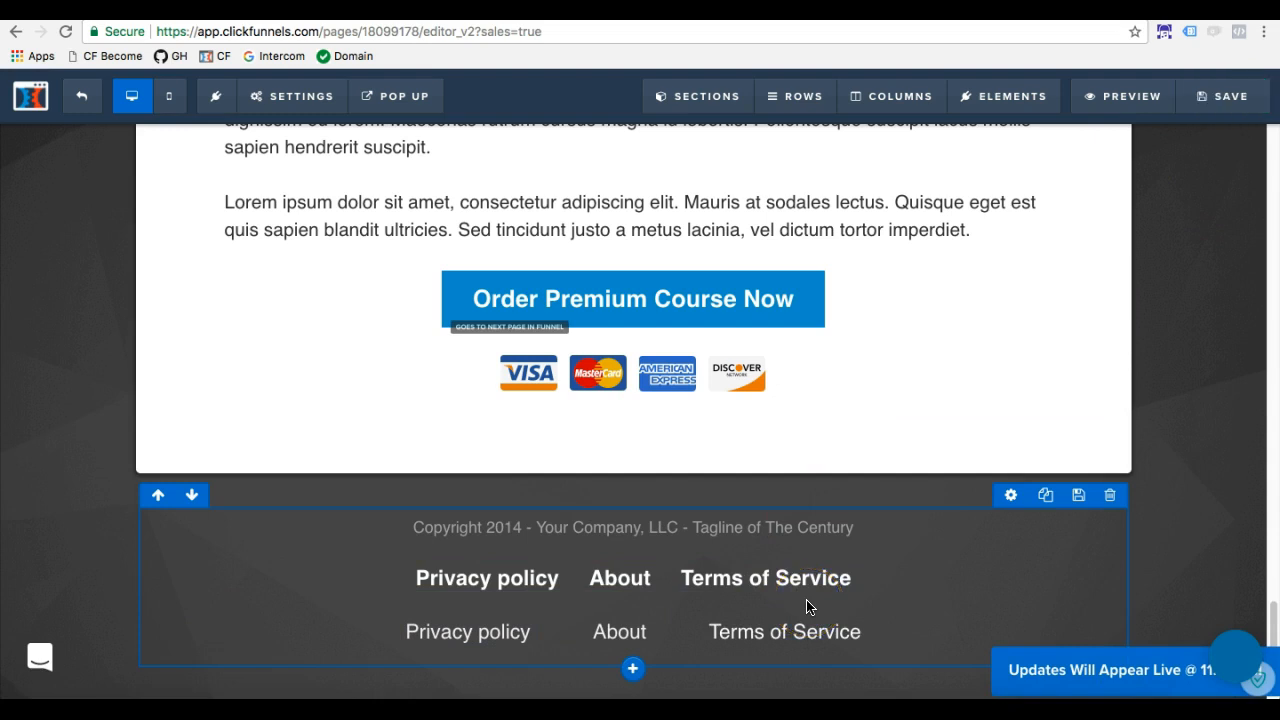
Preview the Sales Page and follow the footer's "Privacy policy" link to test it
{"action": "left_click", "coordinate": [1117, 96]}
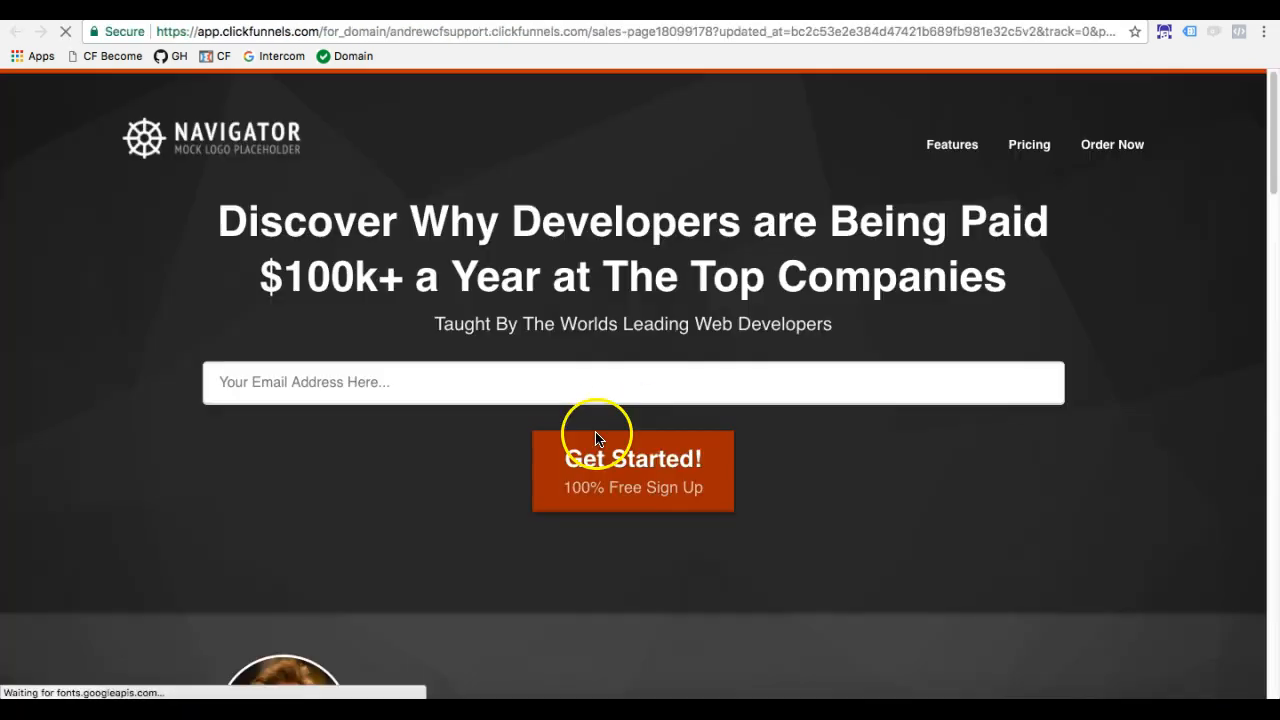
{"action": "scroll", "coordinate": [586, 429], "scroll_direction": "down", "scroll_amount": 15}
{"action": "left_click", "coordinate": [524, 578]}
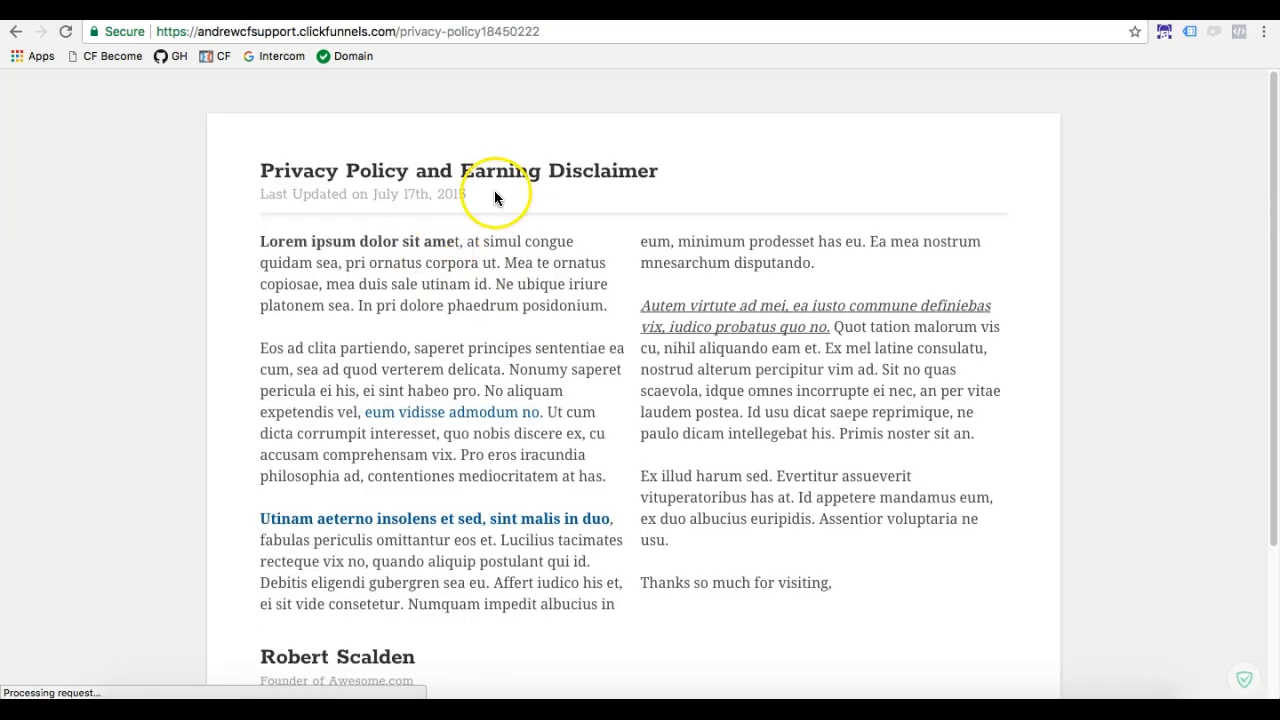
Return to the Sales Page preview, test the "Privacy policy" link in the footer's lower row, and go back to the preview
{"action": "left_click", "coordinate": [13, 33]}
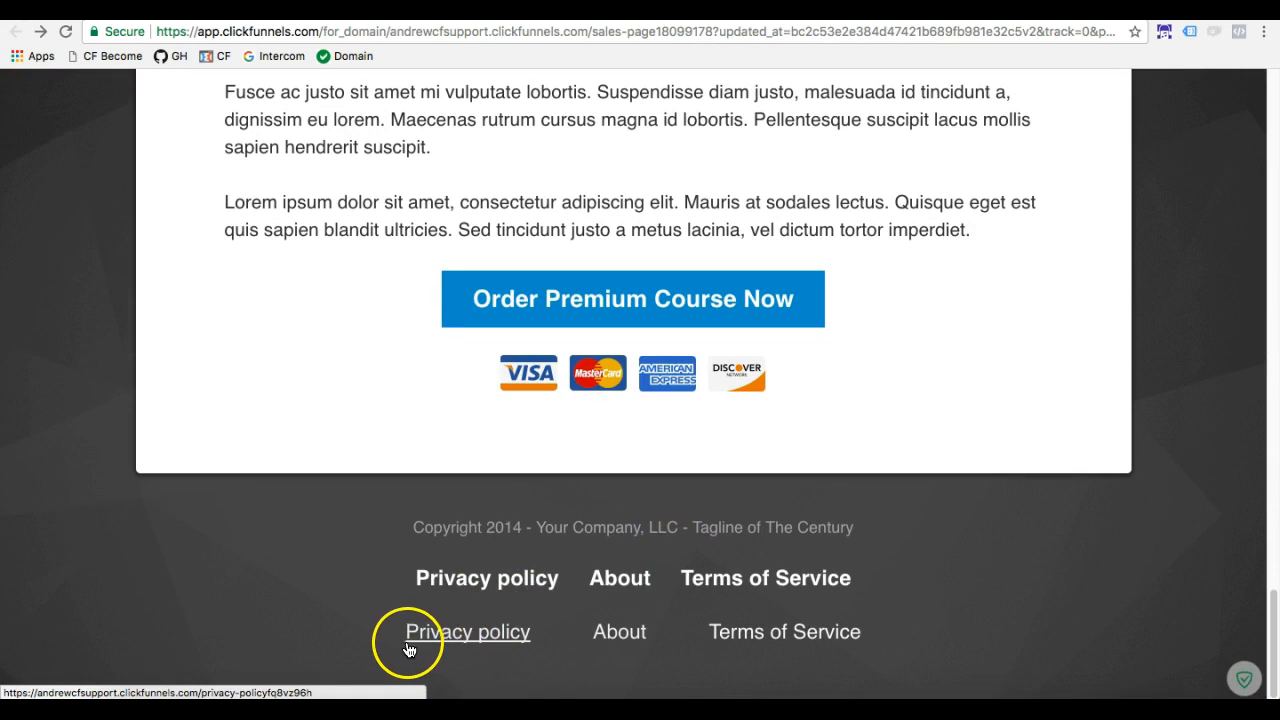
{"action": "left_click", "coordinate": [515, 631]}
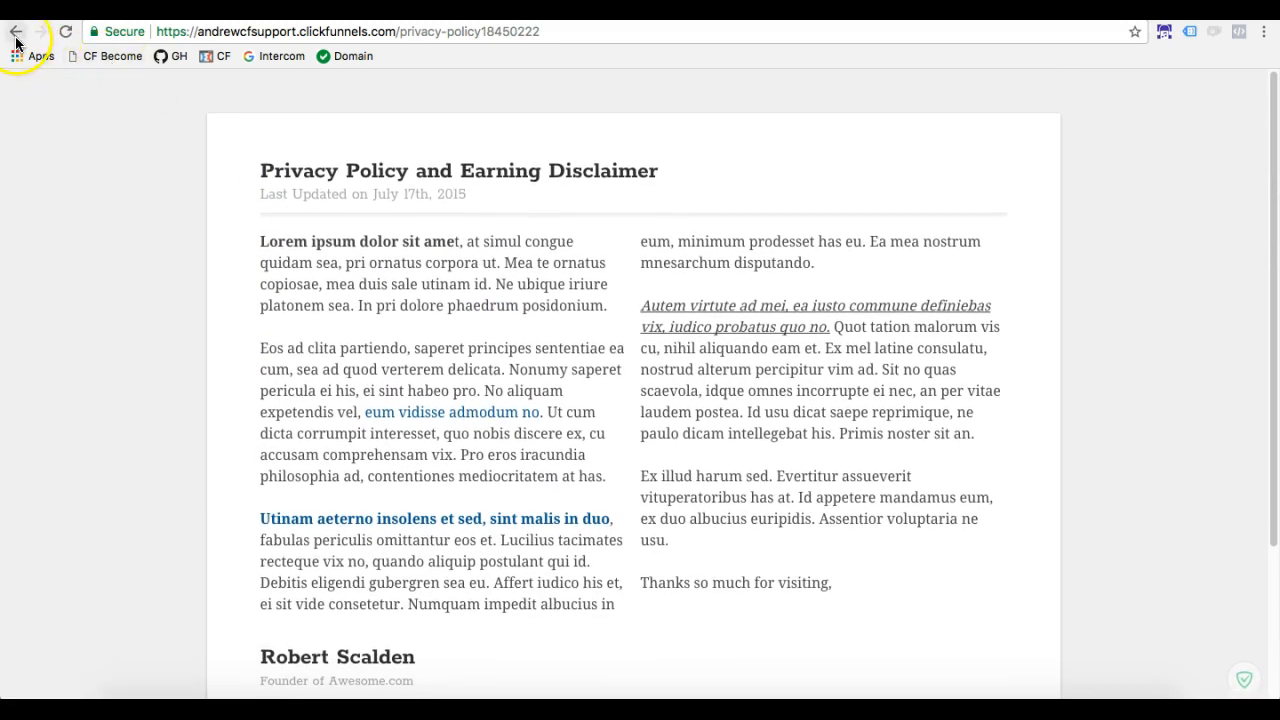
{"action": "left_click", "coordinate": [16, 38]}
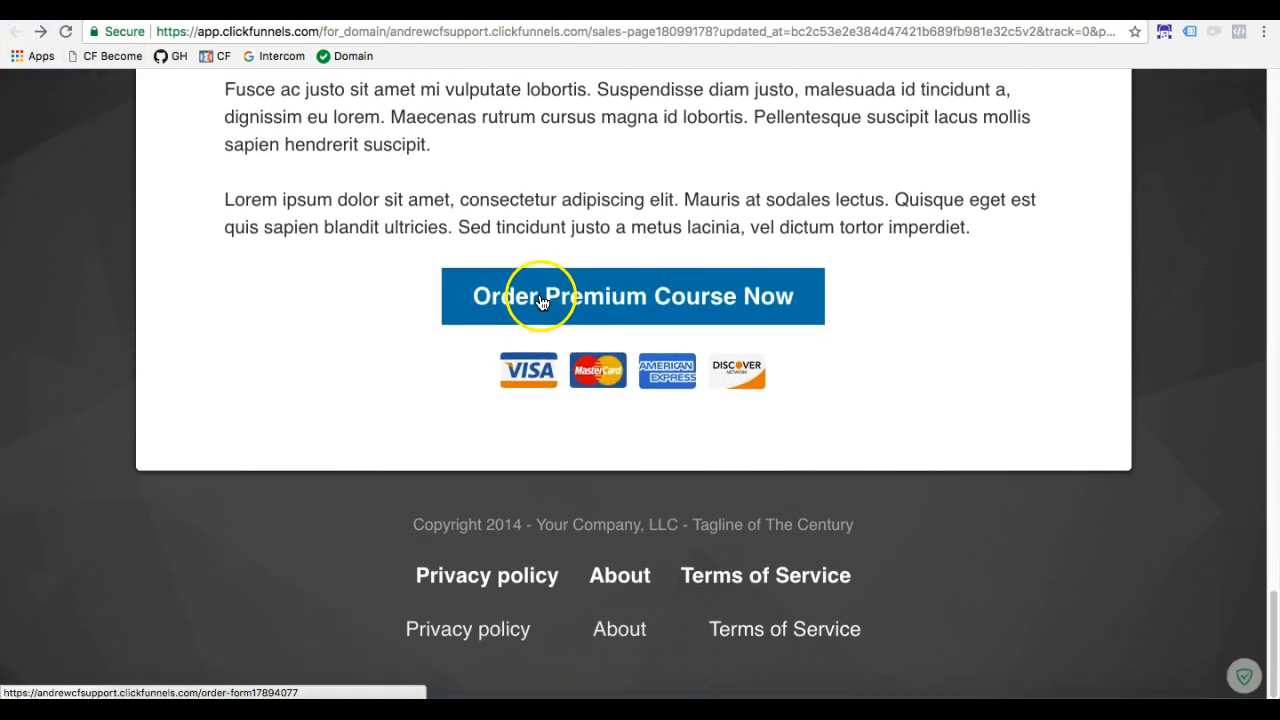
Test both "About" links in the footer's upper and lower rows, returning to the Sales Page preview after each
{"action": "left_click", "coordinate": [629, 587]}
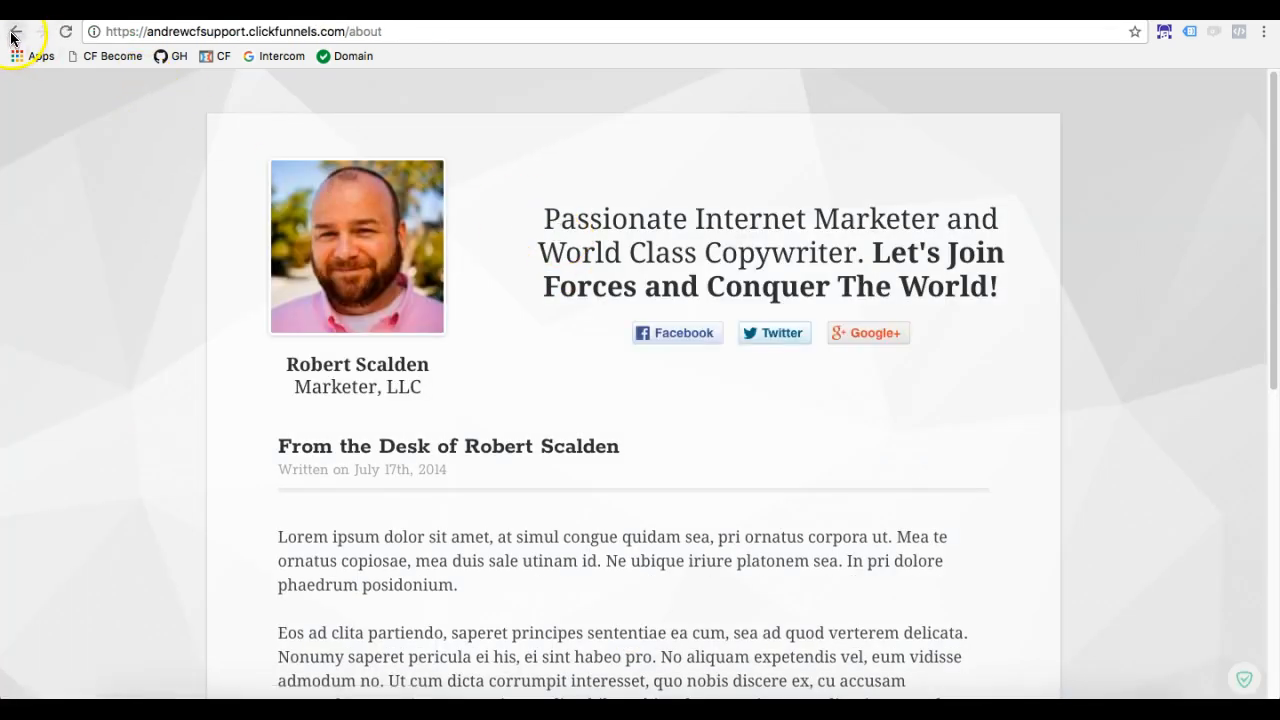
{"action": "left_click", "coordinate": [13, 36]}
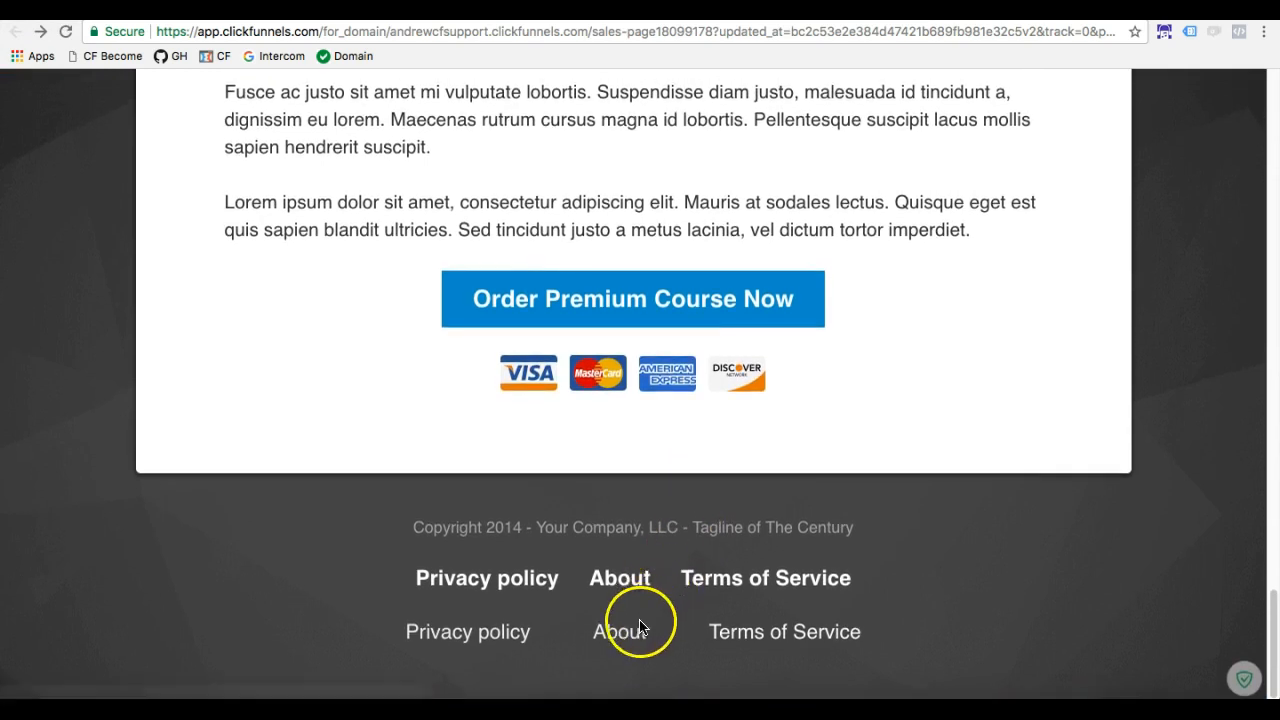
{"action": "left_click", "coordinate": [620, 636]}
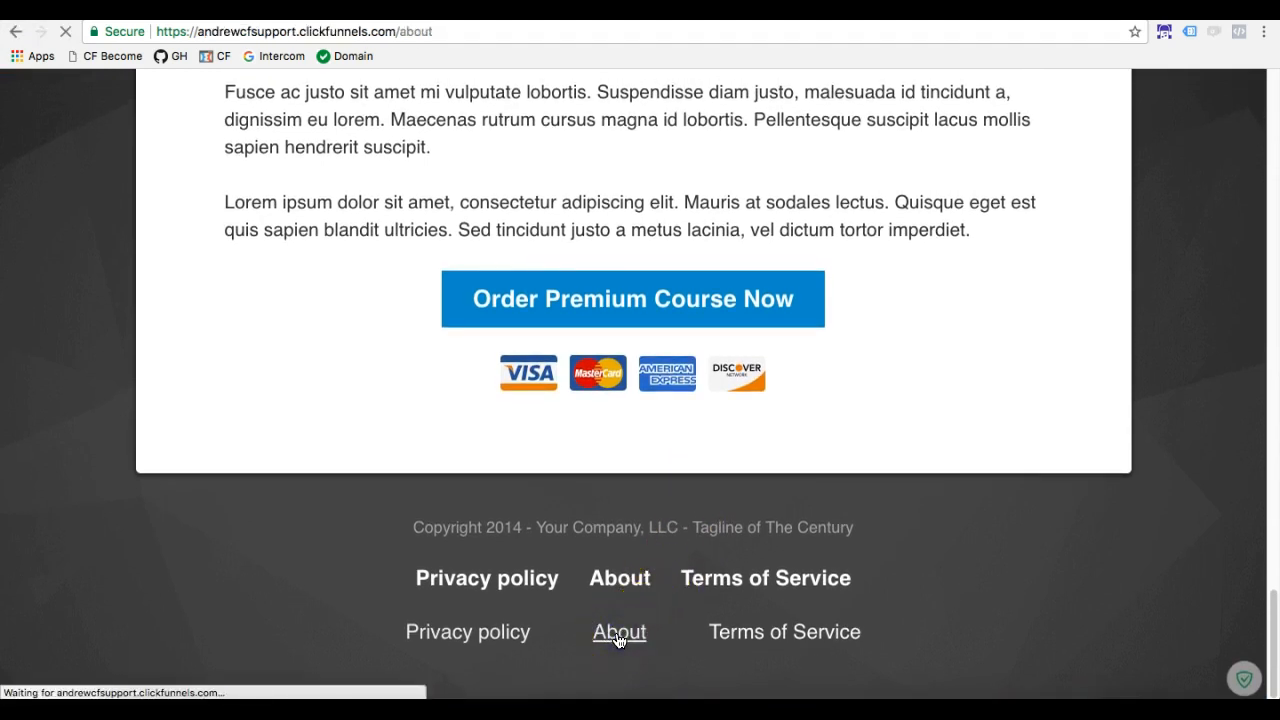
{"action": "left_click", "coordinate": [14, 33]}
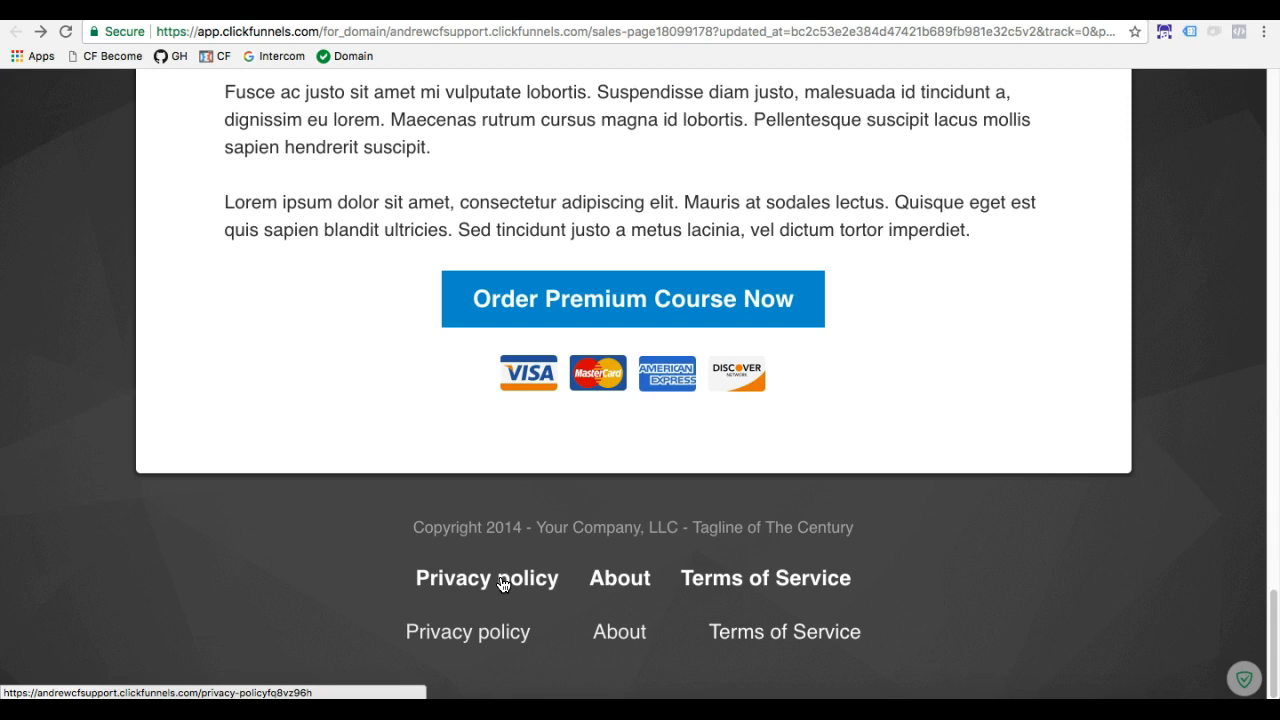
Test the "Terms of Service" link in the footer's upper row and check where on the Sales Page it leads
{"action": "left_click", "coordinate": [720, 578]}
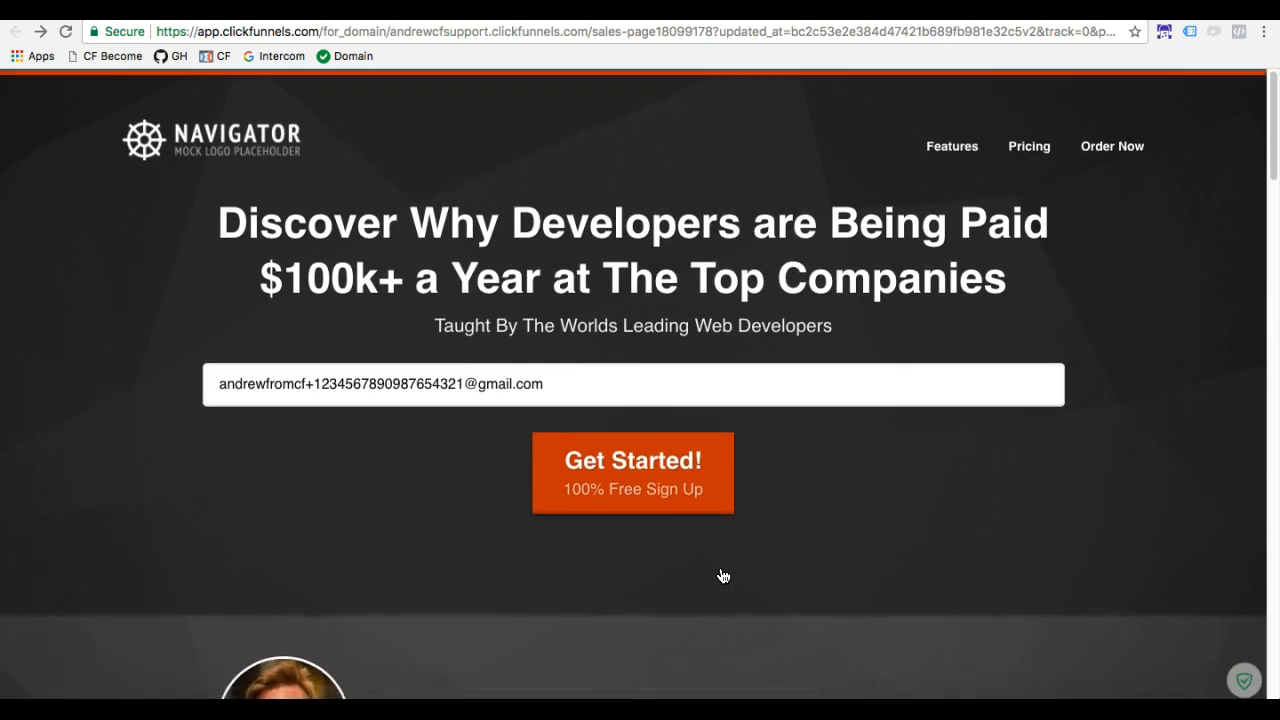
{"action": "scroll", "coordinate": [723, 576], "scroll_direction": "down", "scroll_amount": 20}
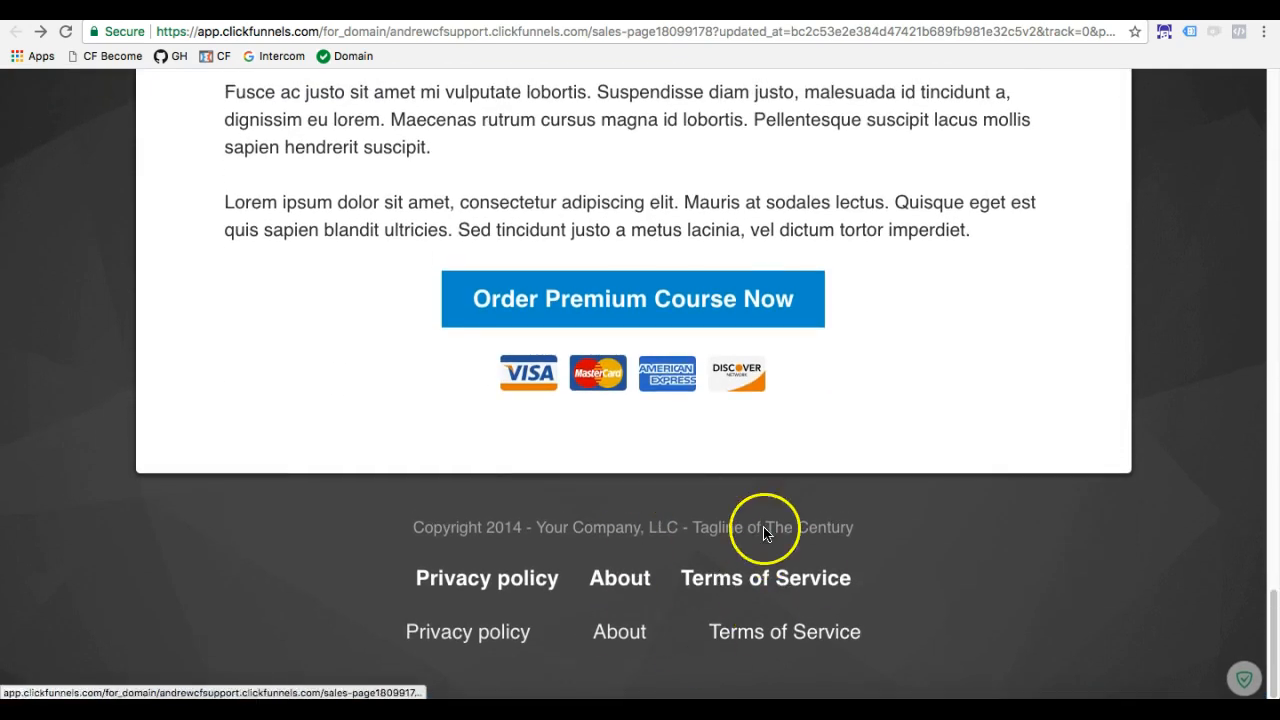
{"action": "scroll", "coordinate": [720, 540], "scroll_direction": "up", "scroll_amount": 15}
{"action": "scroll", "coordinate": [645, 535], "scroll_direction": "up", "scroll_amount": 1}
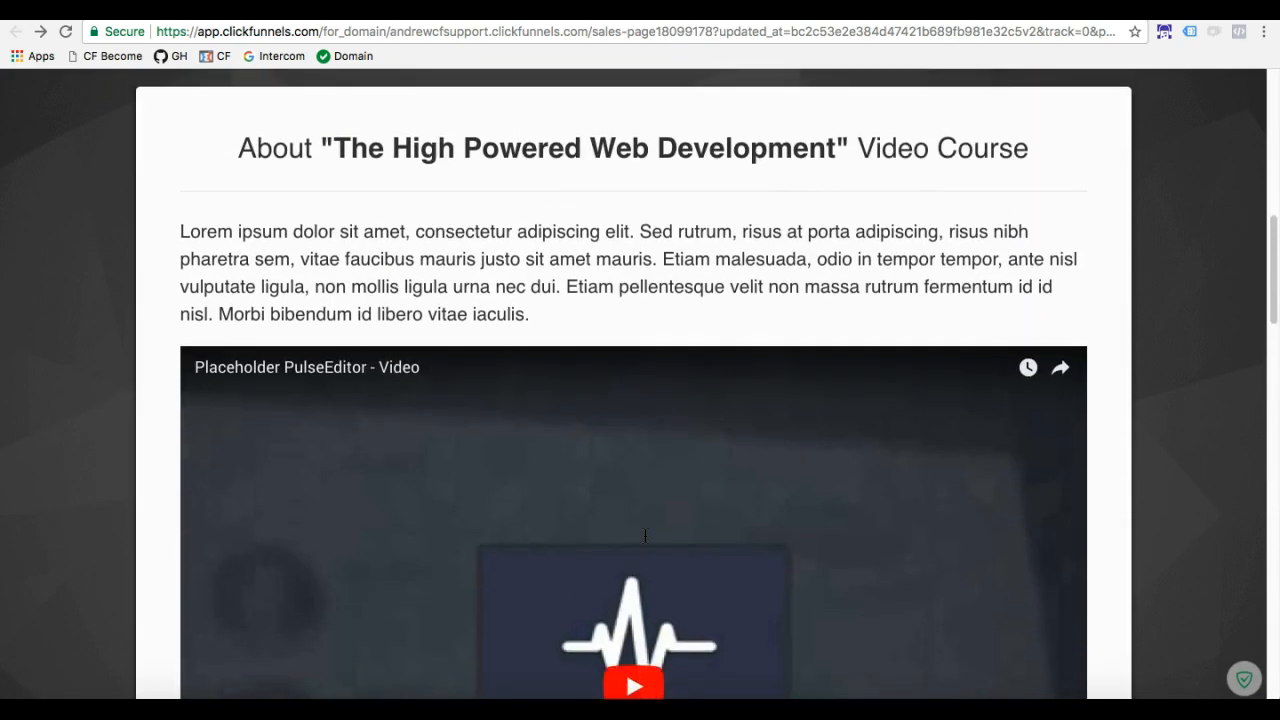
{"action": "scroll", "coordinate": [645, 535], "scroll_direction": "up", "scroll_amount": 10}
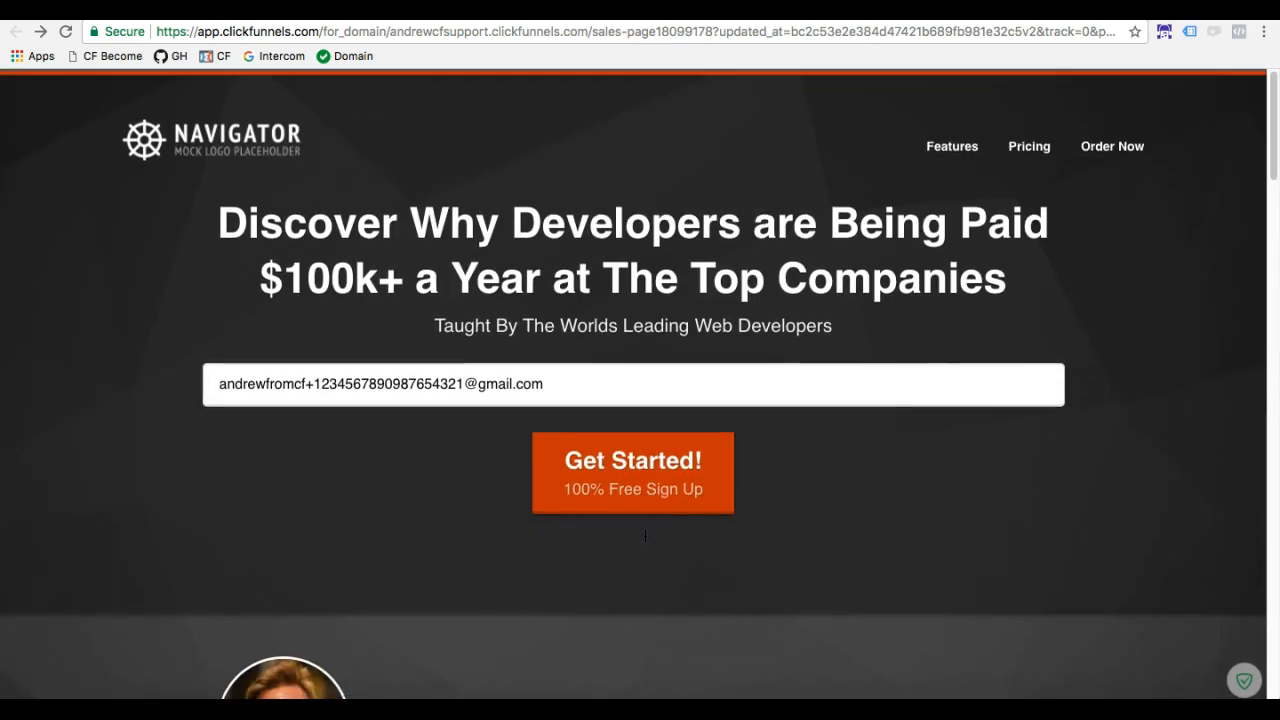